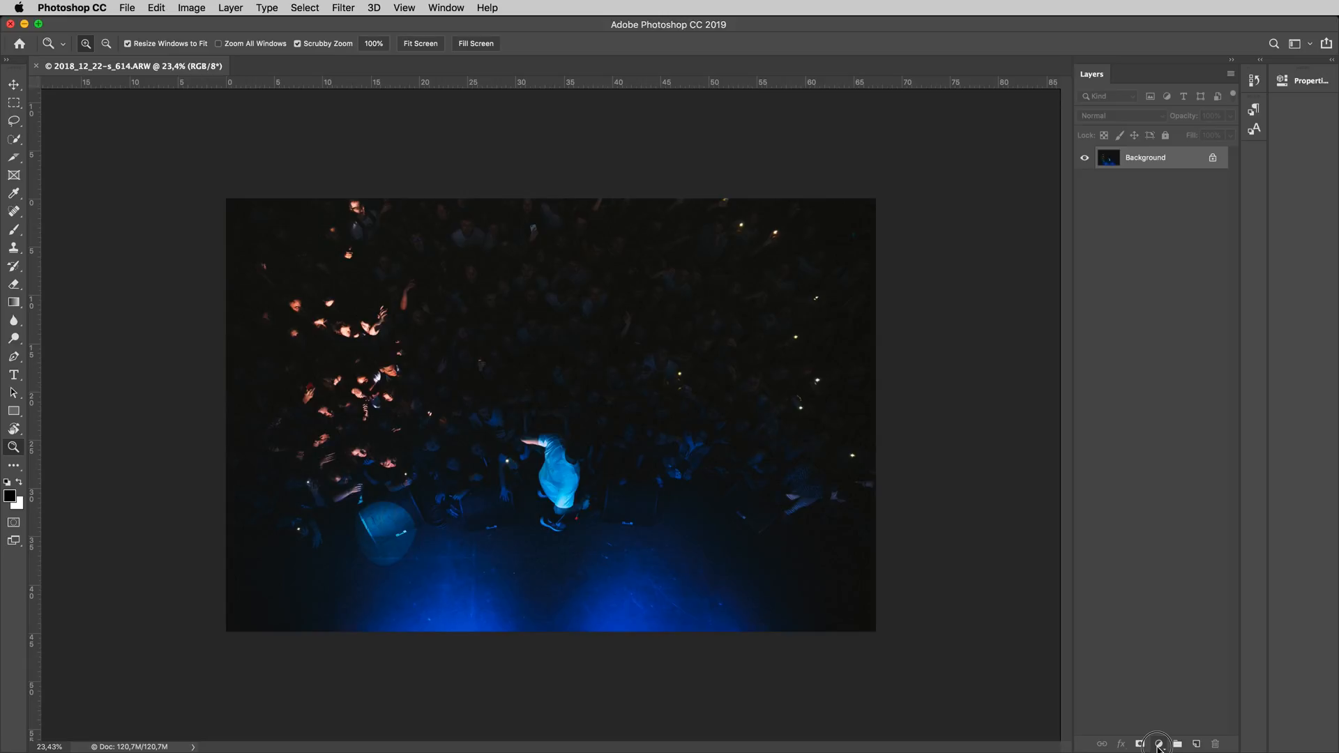
Step: Add a Black & White adjustment layer above the Background and toggle its visibility to compare the photo in colour and monochrome
click(1212, 609)
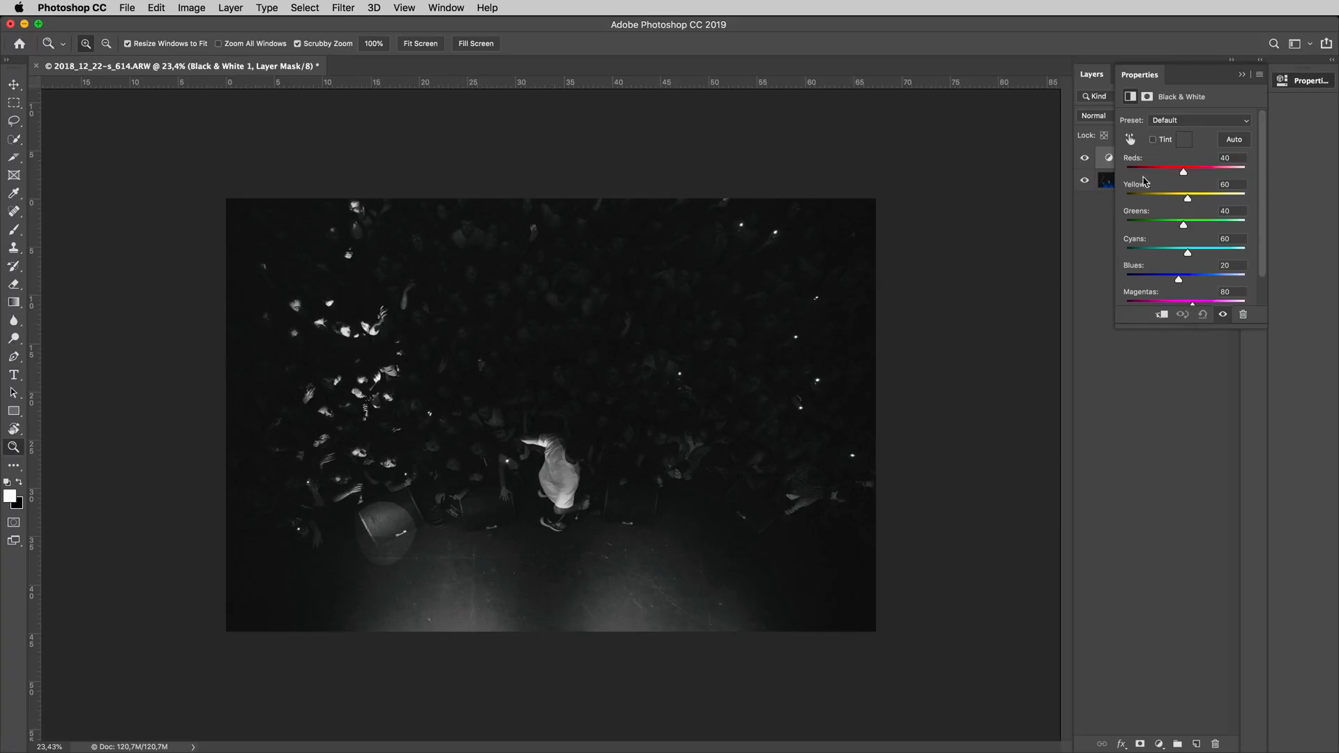
click(1256, 63)
click(1084, 157)
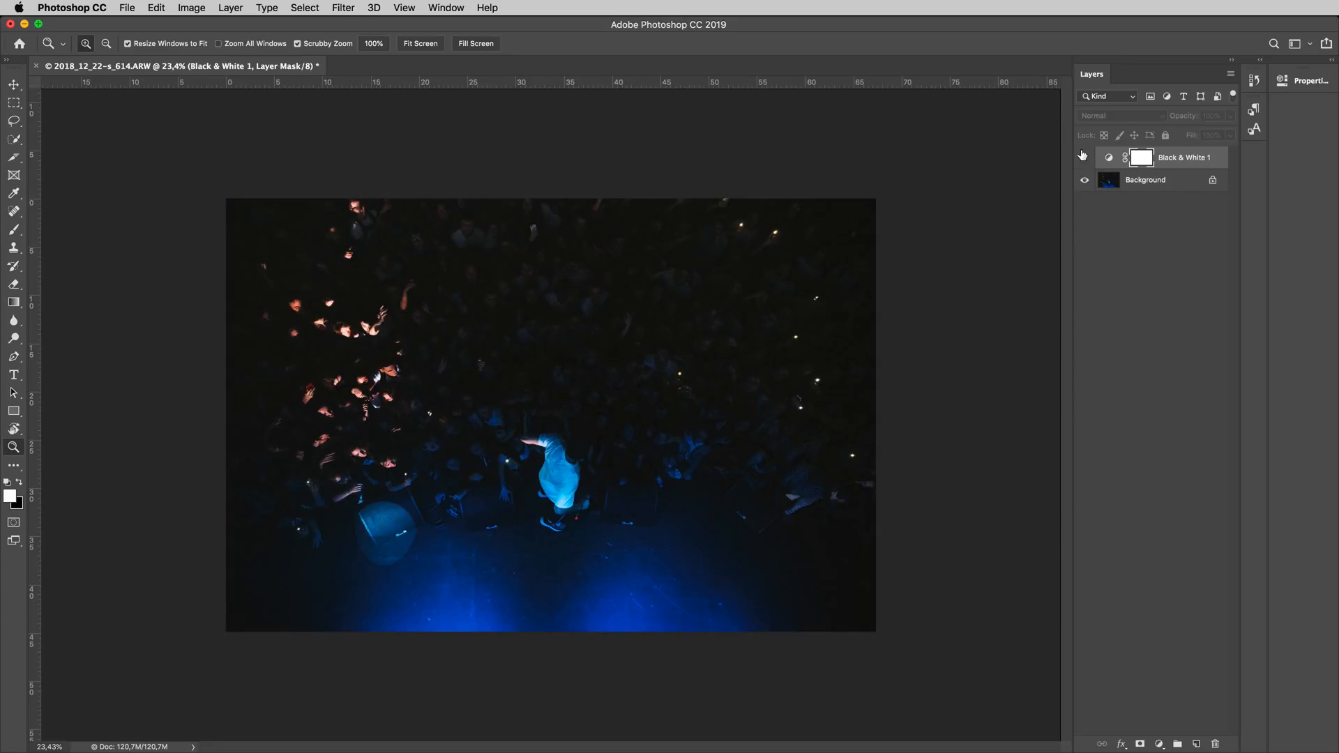
click(1085, 157)
click(1086, 158)
click(1085, 158)
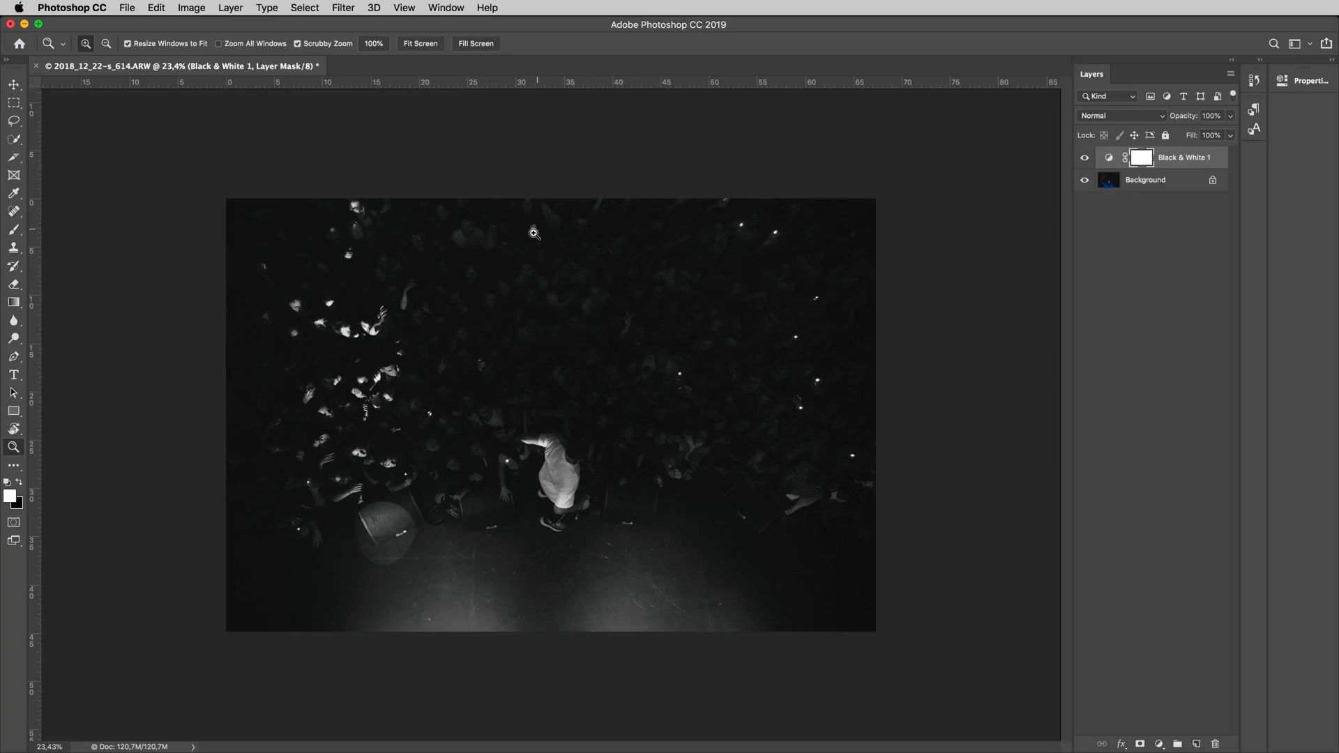
key(super+equal)
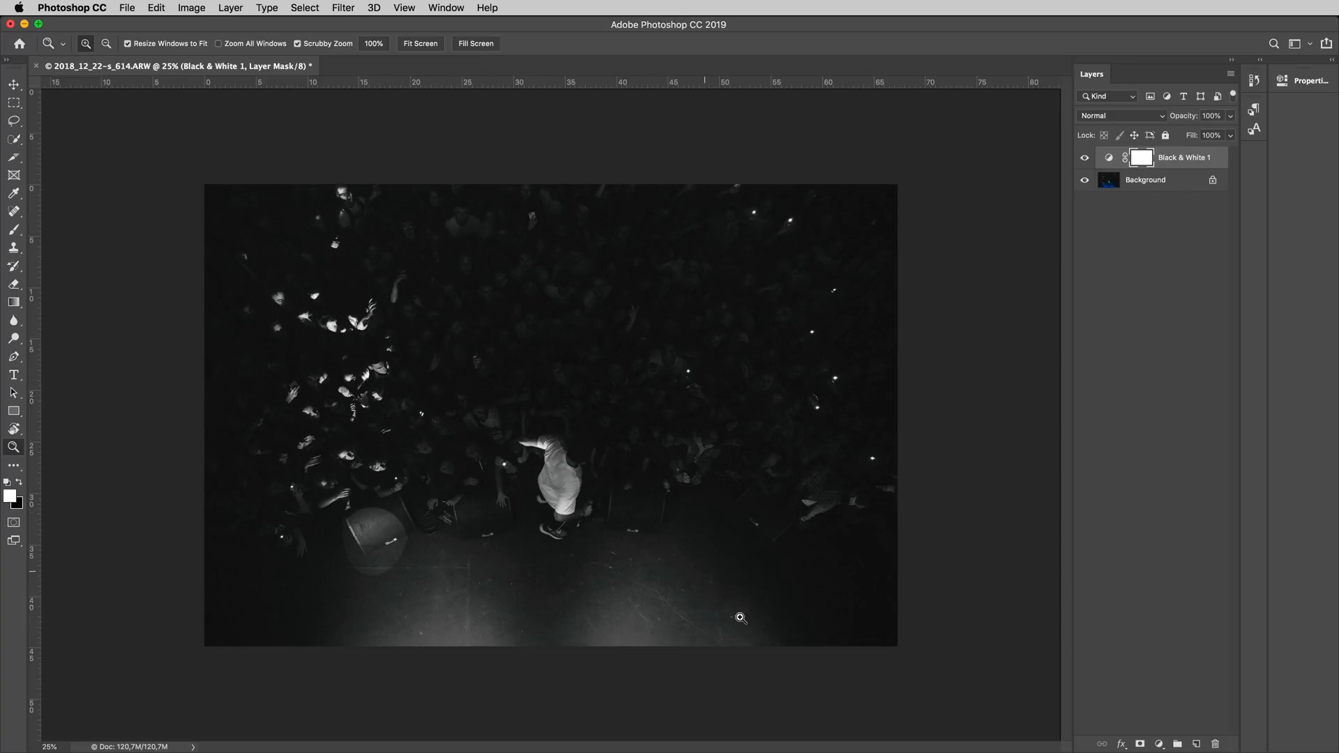
key(super+comma)
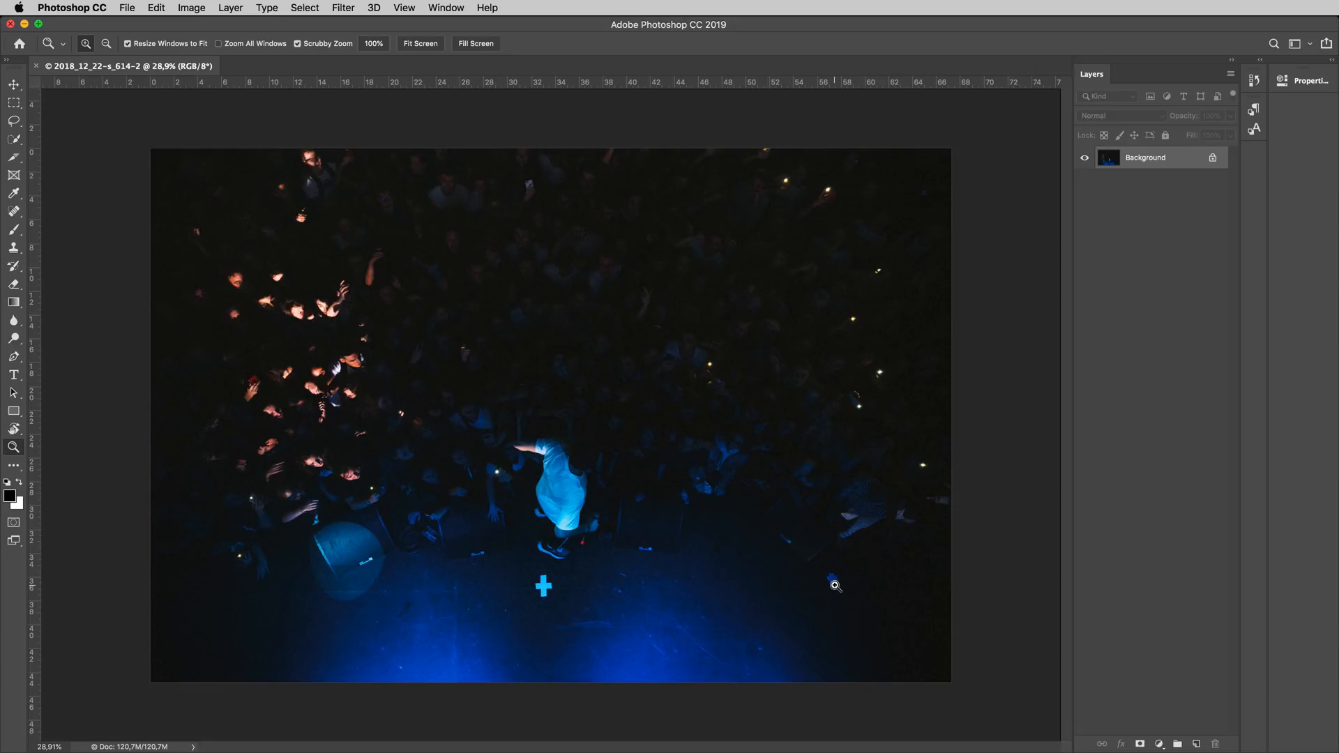
Step: Create a new empty layer named Layer 1 above the Background, undoing the extra layer added after it
key(shift+super+n)
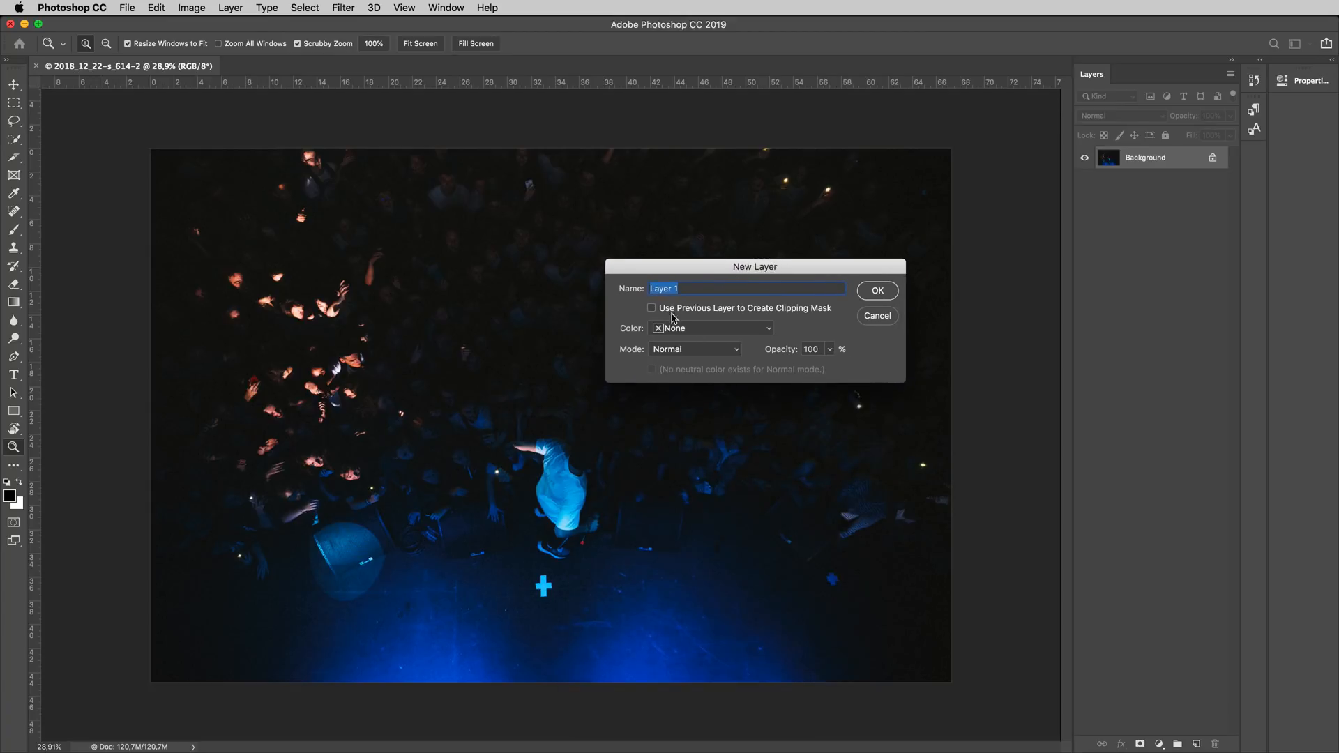
click(872, 291)
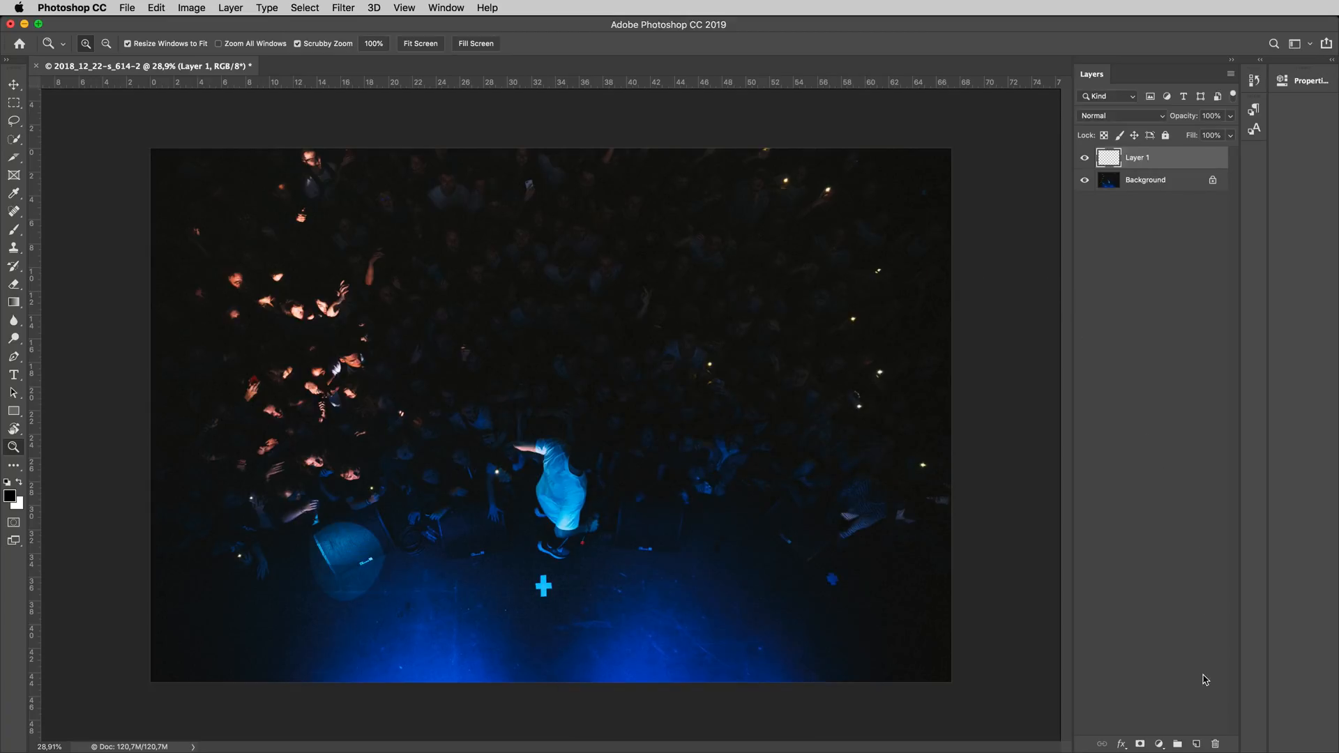
click(1195, 745)
key(super+z)
Step: Choose the Spot Healing Brush Tool from the healing tools
key(j)
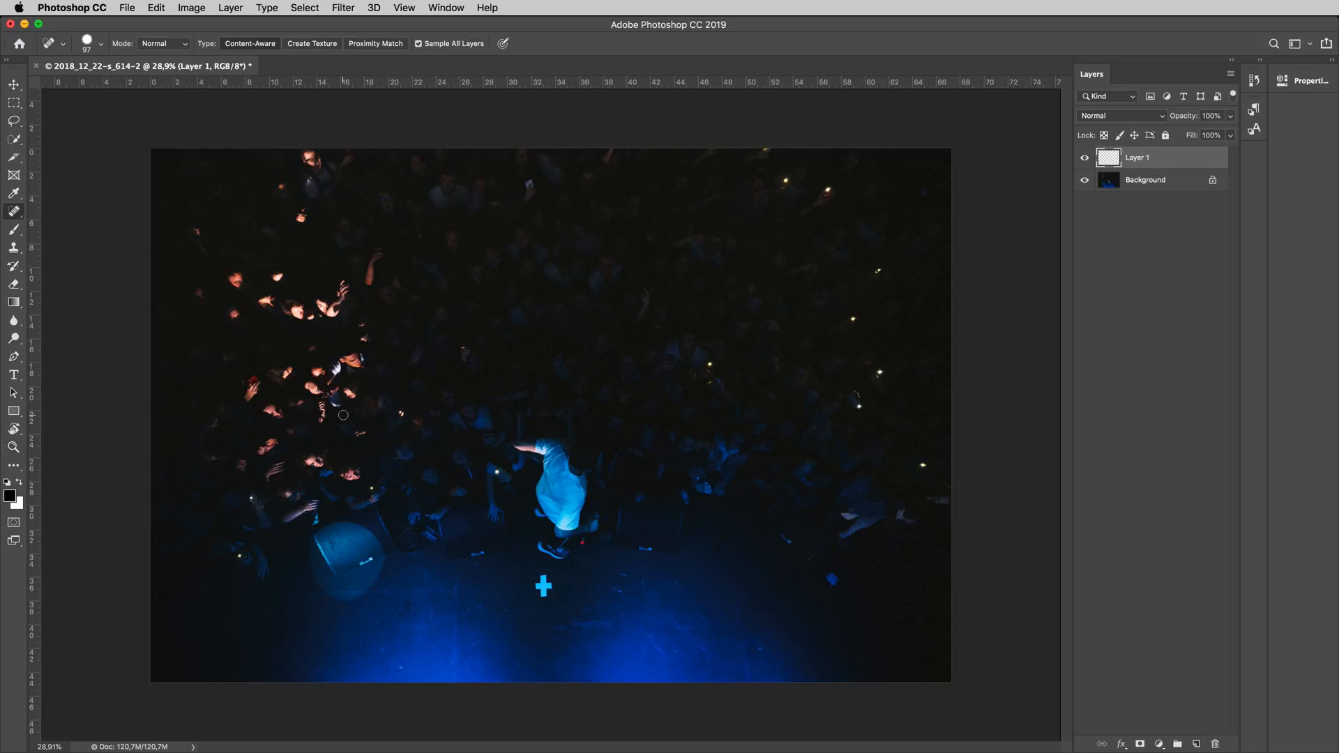
right_click(14, 209)
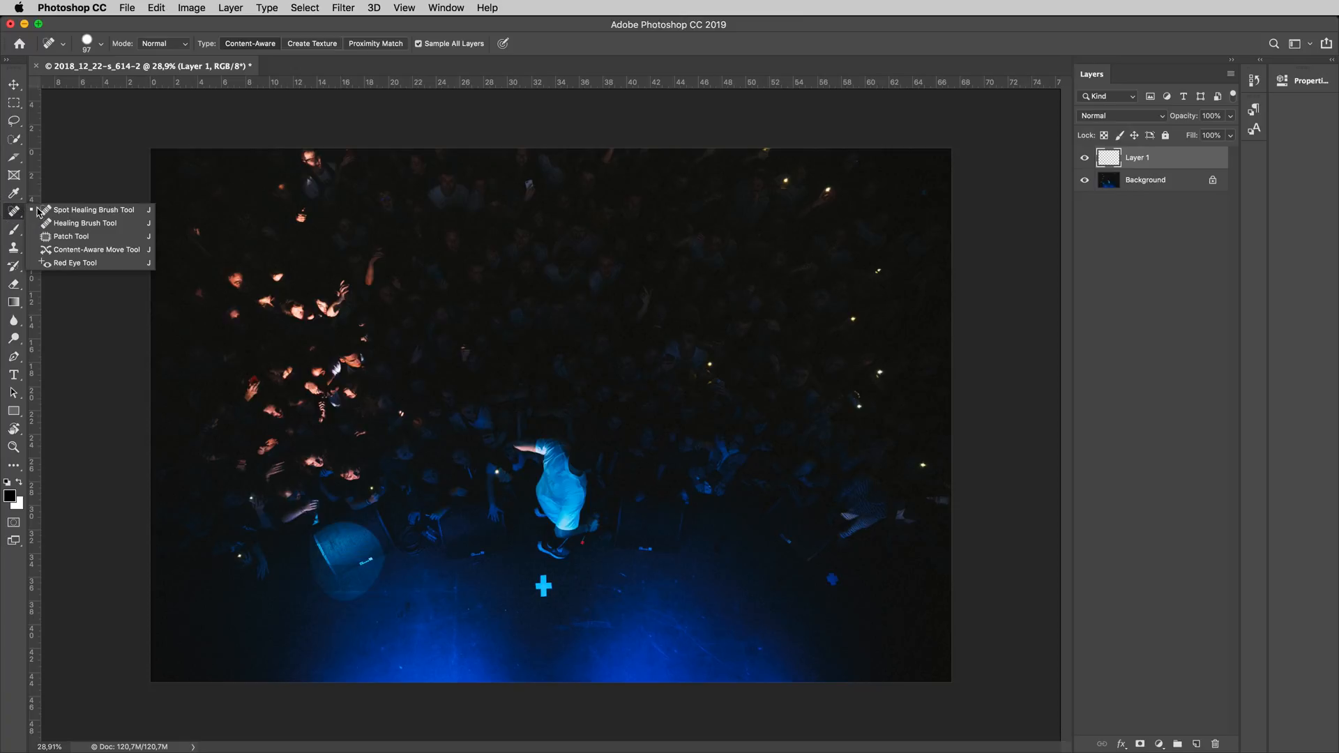
click(121, 211)
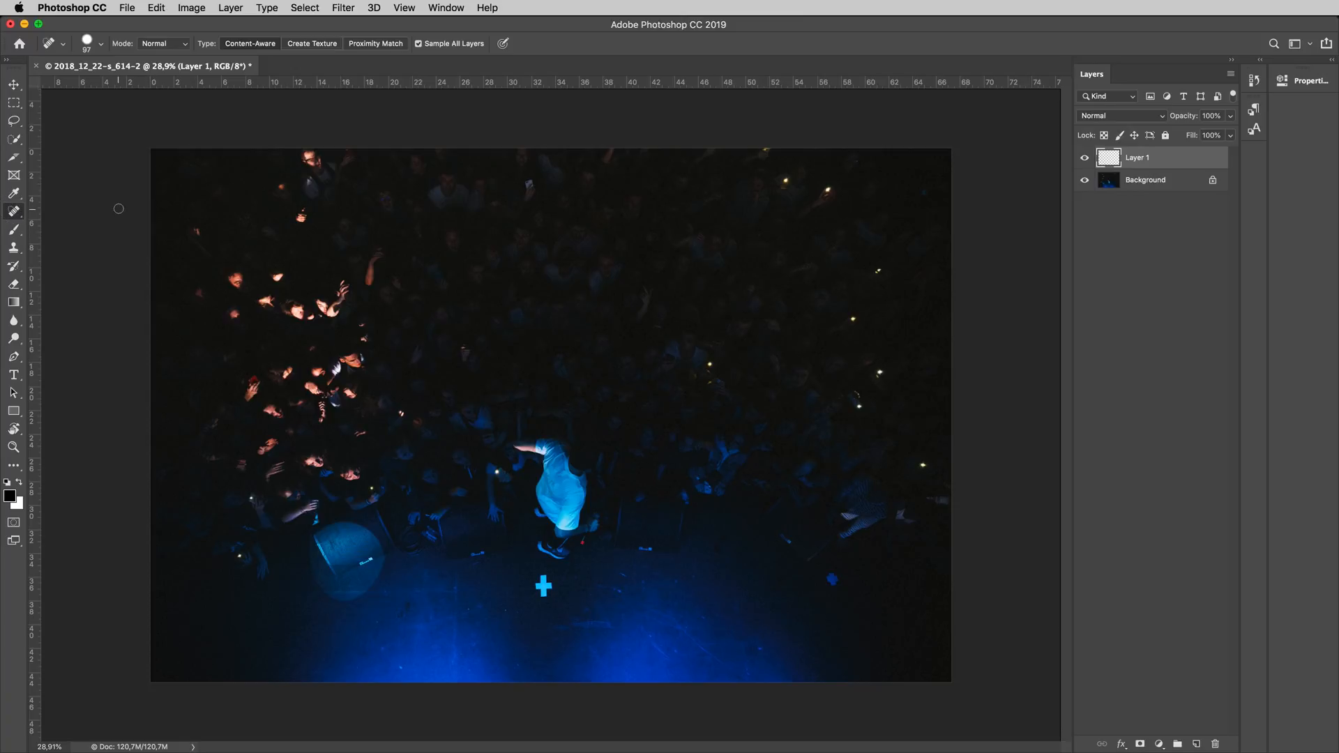
right_click(7, 211)
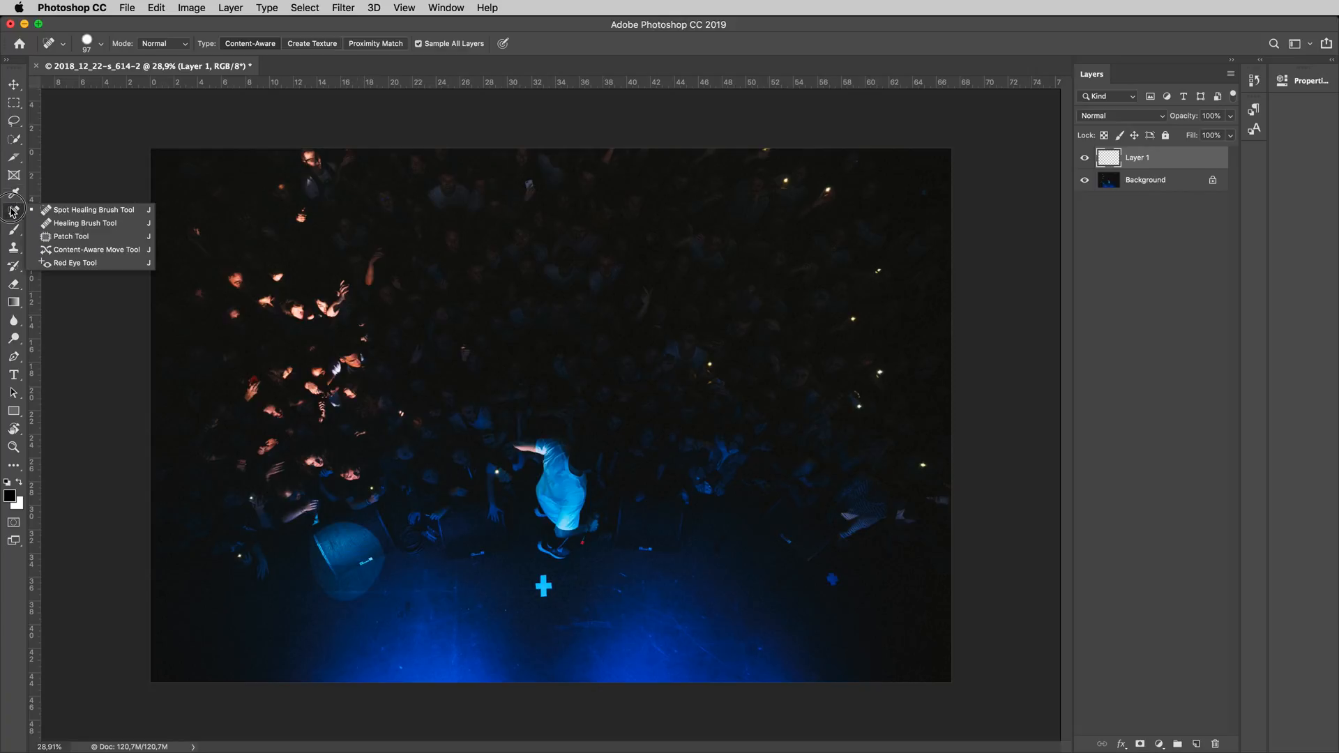
click(109, 210)
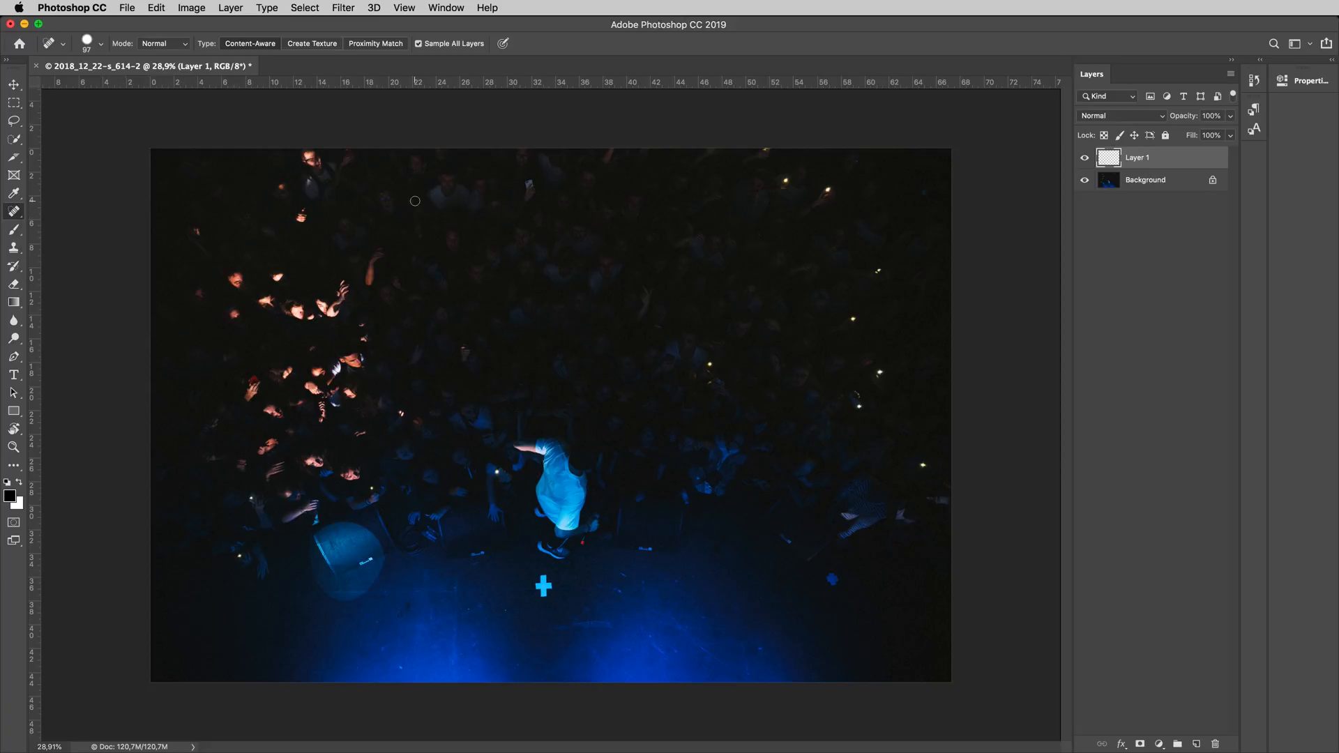
Step: Paint over the raised phone in the upper crowd with the Spot Healing Brush, first without and then with Sample All Layers
key(z)
drag(509, 176, 577, 186)
drag(520, 279, 497, 269)
key(super+r)
key(j)
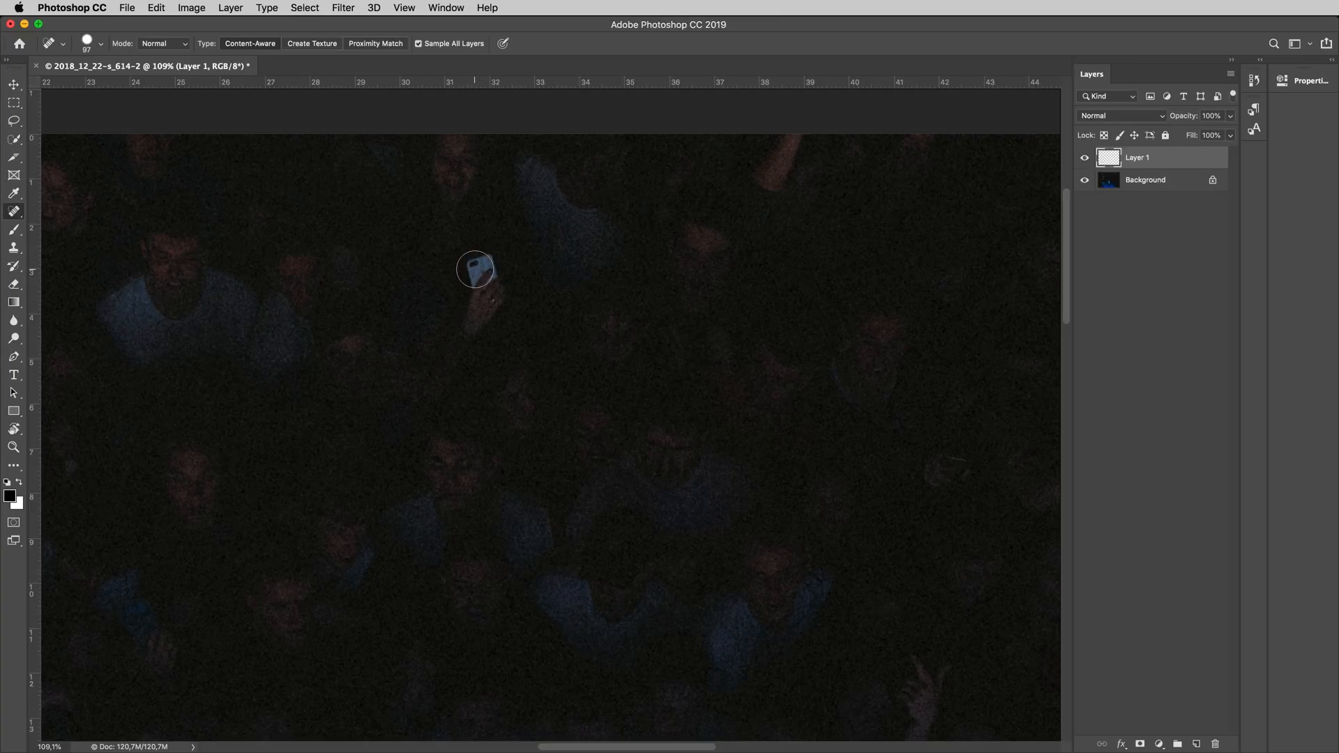
click(418, 44)
mouse_move(463, 293)
mouse_down()
mouse_move(478, 251)
mouse_move(493, 291)
mouse_move(468, 318)
mouse_move(487, 263)
mouse_up()
click(419, 44)
mouse_move(469, 270)
mouse_down()
mouse_move(497, 273)
mouse_move(475, 317)
mouse_move(468, 287)
mouse_move(614, 163)
mouse_move(628, 179)
mouse_move(565, 286)
mouse_move(570, 275)
mouse_move(460, 286)
mouse_up()
Step: Heal faint distracting spots in the dark crowd on the photo's upper right side with the Spot Healing Brush
key(z)
drag(582, 246, 544, 250)
mouse_move(774, 176)
mouse_down()
mouse_move(846, 174)
mouse_move(785, 126)
mouse_move(812, 154)
mouse_move(753, 143)
mouse_move(682, 287)
mouse_move(677, 270)
mouse_move(628, 269)
mouse_move(682, 269)
mouse_move(684, 236)
mouse_up()
key(j)
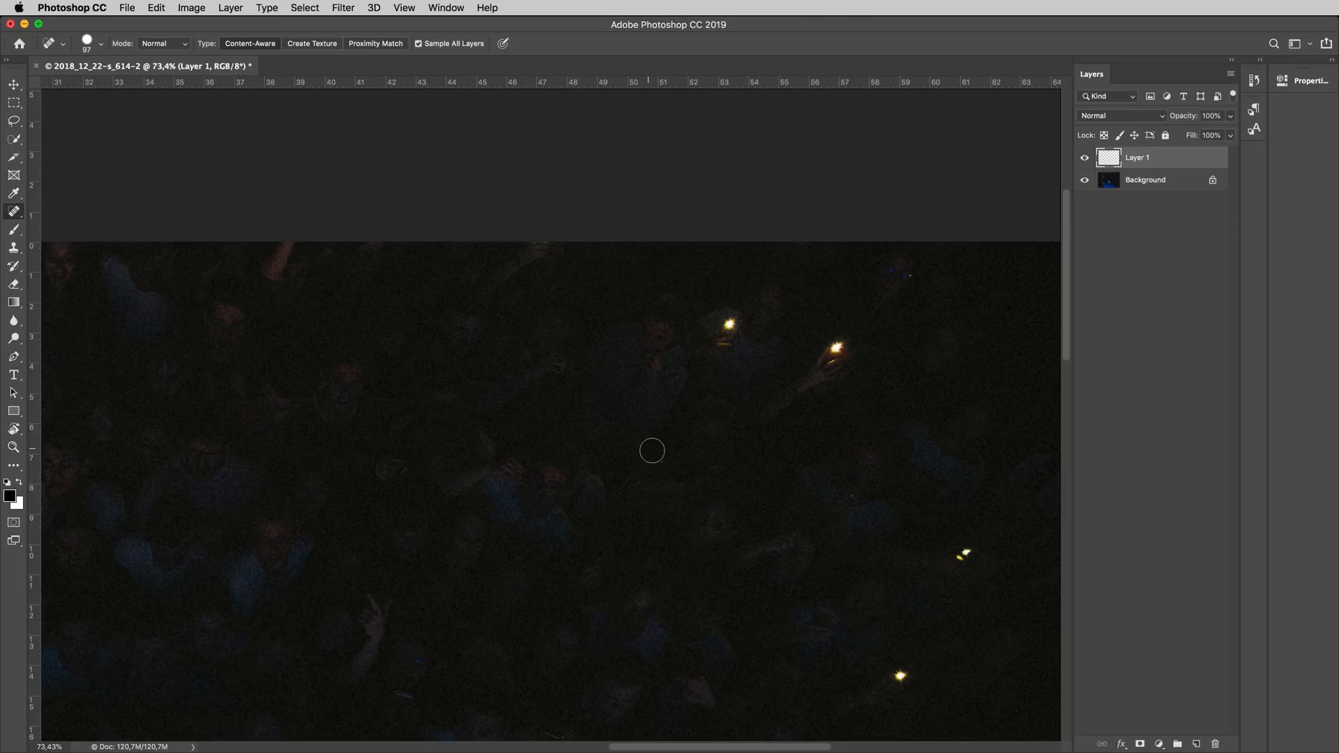
click(652, 451)
scroll(894, 286, up, 3)
scroll(895, 286, right, 4)
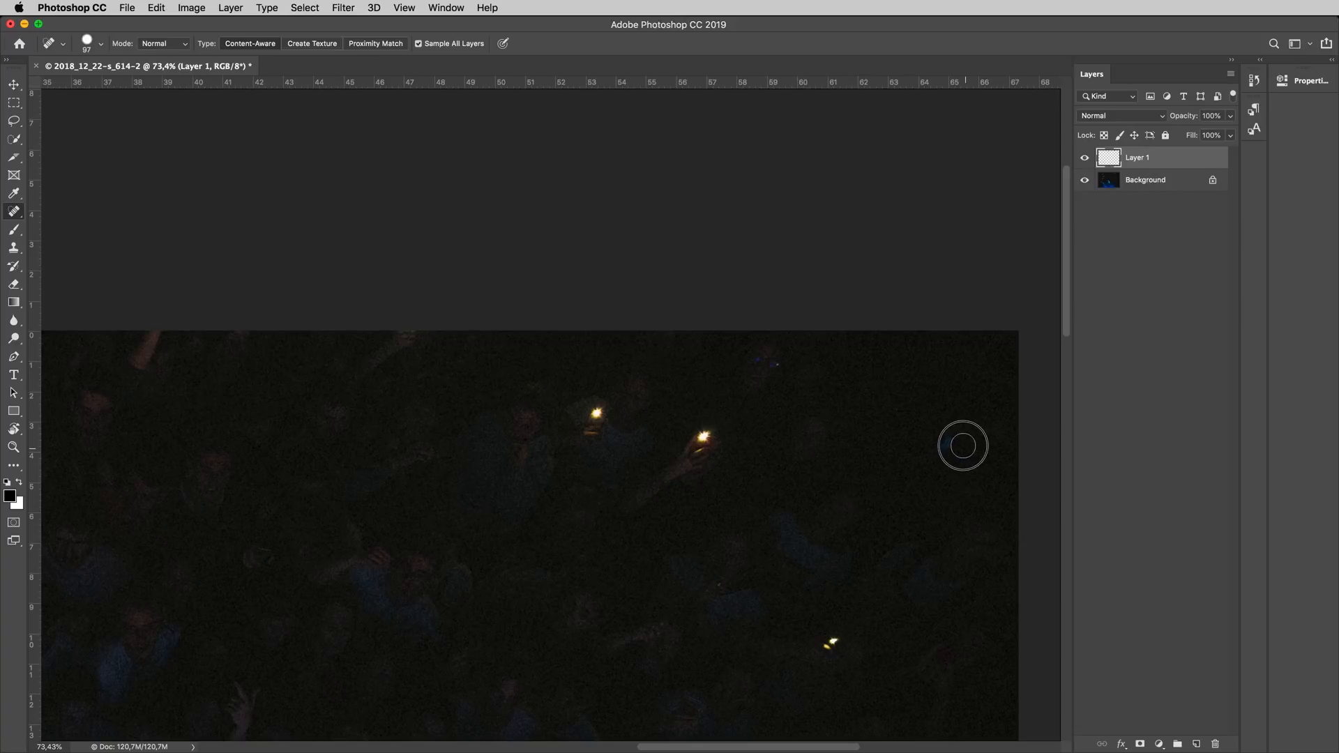
click(928, 446)
click(720, 584)
Step: Remove the tiny blue spots near the photo's upper right edge with the Spot Healing Brush at size 20
key(z)
mouse_move(802, 362)
mouse_down()
mouse_move(858, 377)
mouse_move(808, 396)
mouse_move(698, 377)
mouse_move(710, 369)
mouse_up()
key(j)
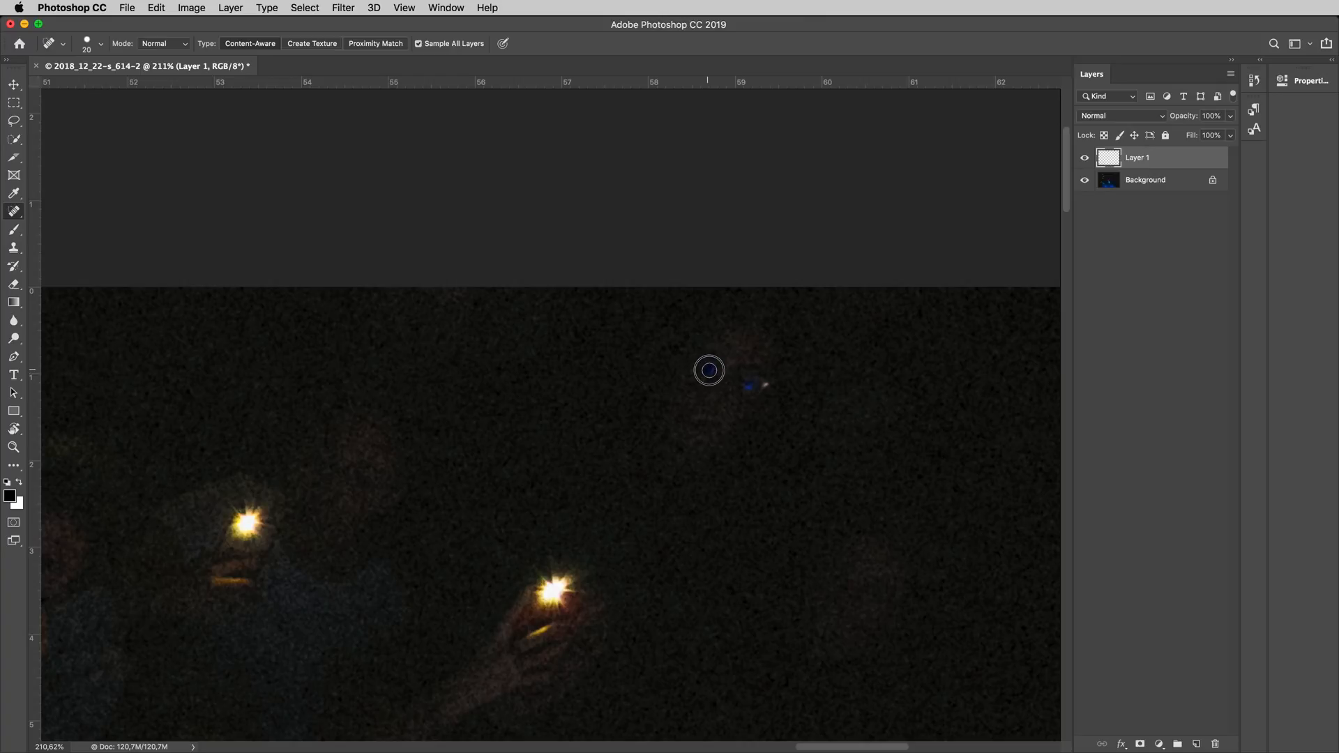
click(712, 368)
click(750, 386)
click(749, 370)
Step: Toggle the visibility of Layer 1 to compare the whole photo with and without the healing
key(z)
drag(699, 419, 600, 412)
click(1086, 156)
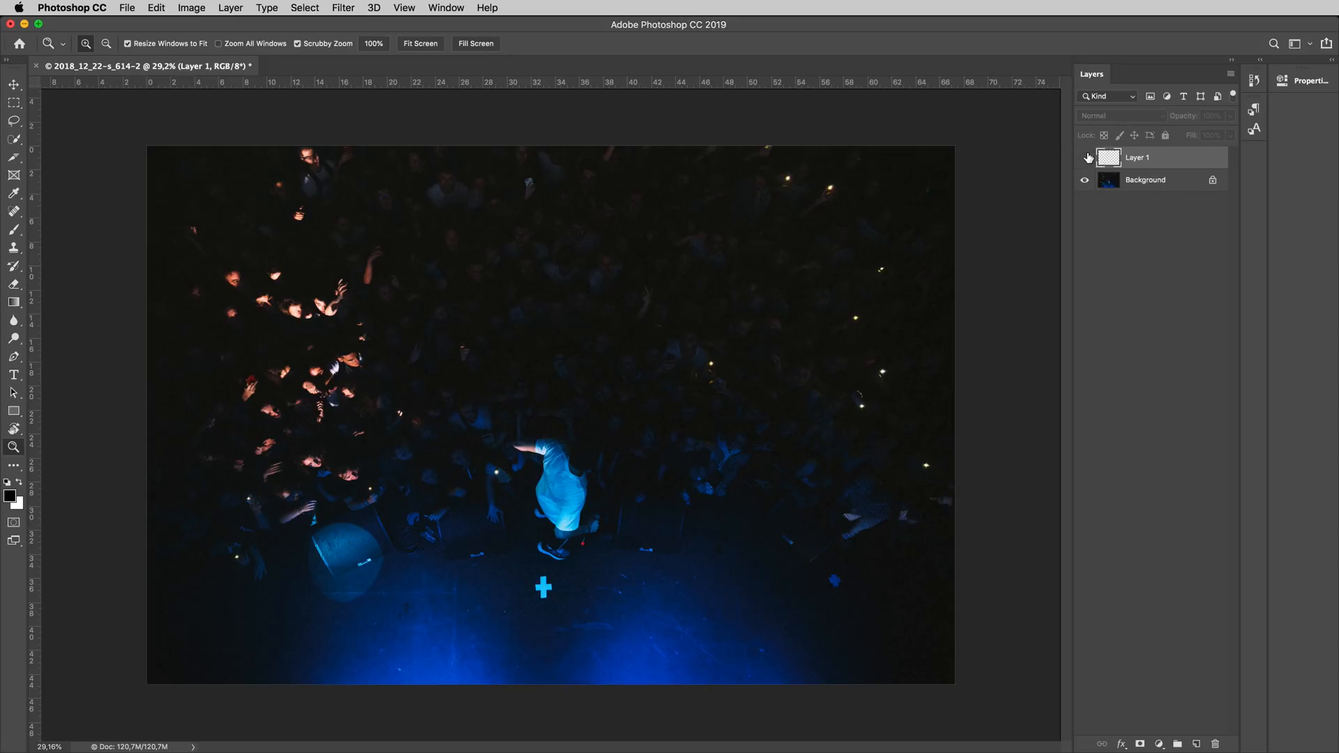
click(1087, 157)
click(1086, 156)
click(1086, 157)
click(1086, 156)
click(1087, 157)
Step: Remove the bright phone light and its yellow reflections in the crowd to the right above the performer
drag(724, 365, 807, 398)
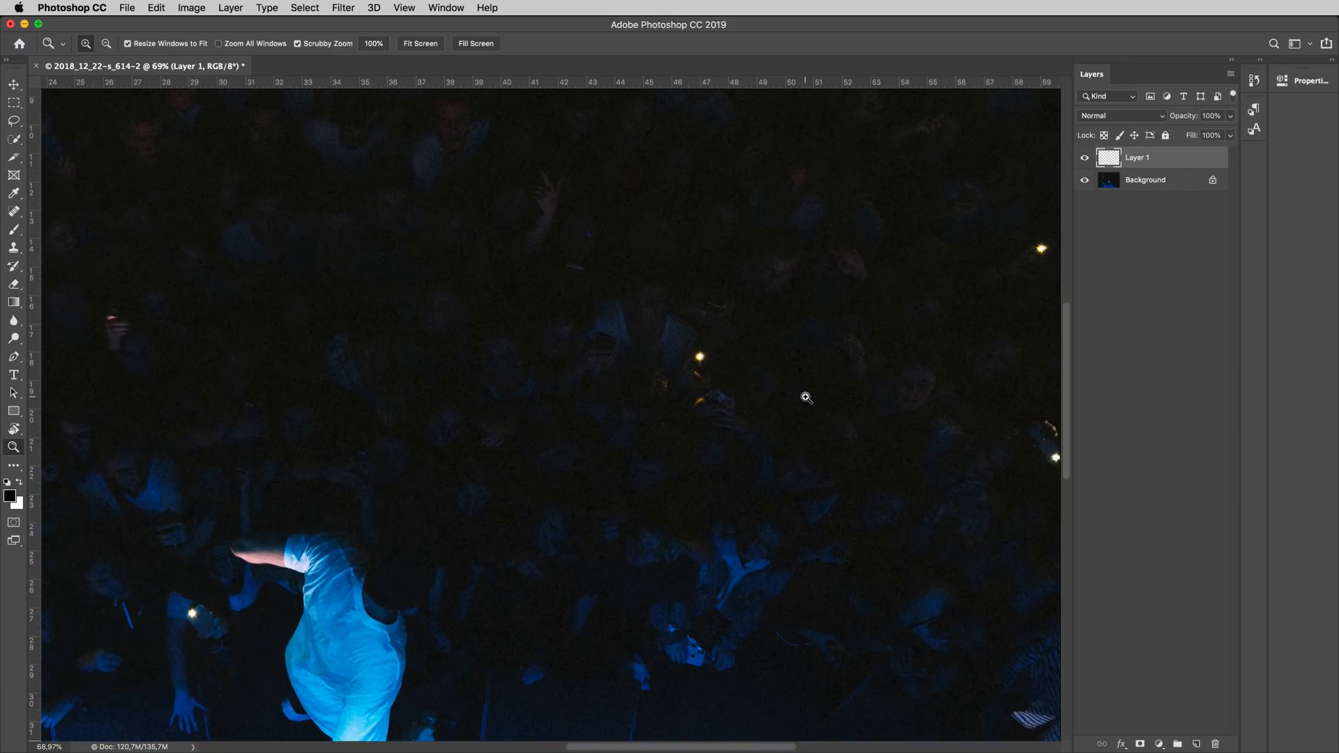
mouse_move(720, 391)
mouse_down()
mouse_move(753, 400)
mouse_move(739, 386)
mouse_up()
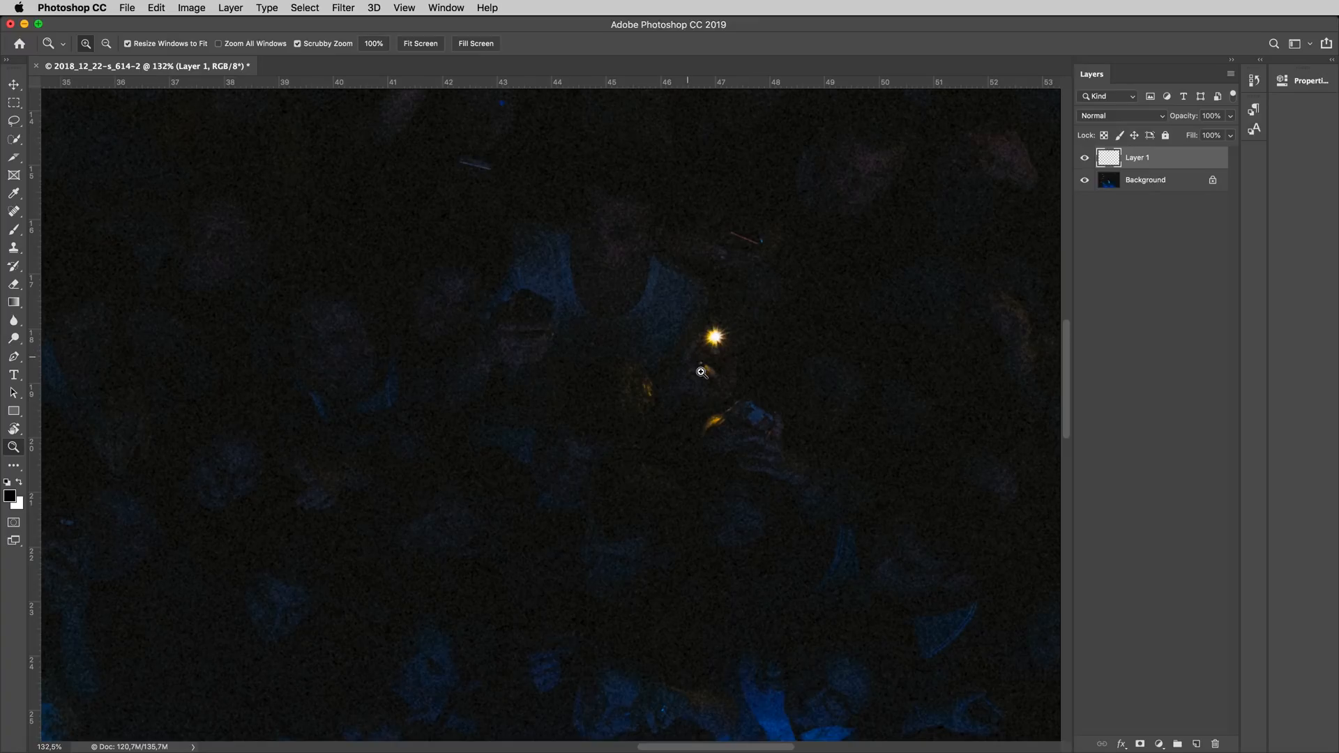
key(j)
drag(705, 339, 707, 330)
mouse_move(723, 324)
mouse_down()
mouse_move(716, 351)
mouse_move(724, 322)
mouse_move(701, 338)
mouse_move(701, 320)
mouse_move(684, 355)
mouse_move(692, 373)
mouse_move(723, 369)
mouse_up()
mouse_move(619, 375)
mouse_down()
mouse_move(615, 402)
mouse_move(641, 376)
mouse_move(630, 409)
mouse_move(649, 386)
mouse_move(646, 413)
mouse_move(628, 377)
mouse_up()
drag(723, 425, 710, 418)
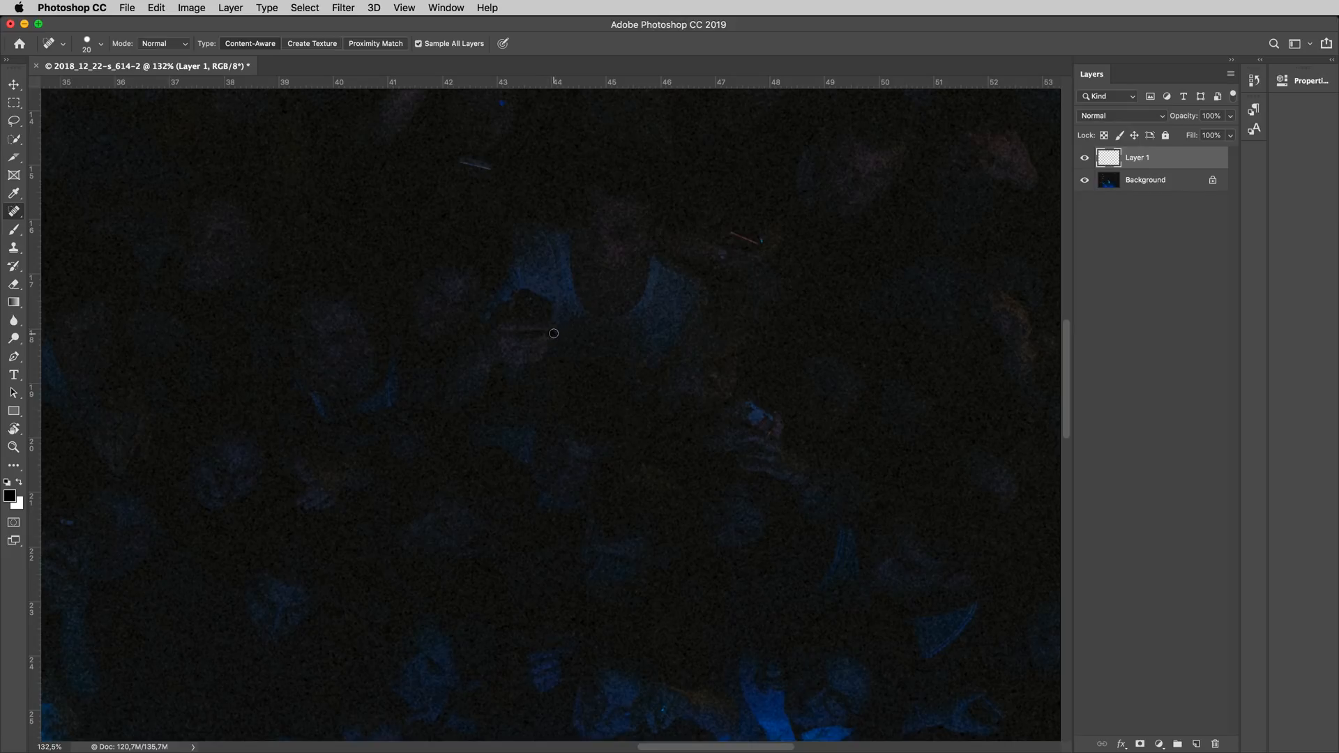
Step: Add a Black & White adjustment layer above Layer 1
key(z)
drag(666, 334, 555, 308)
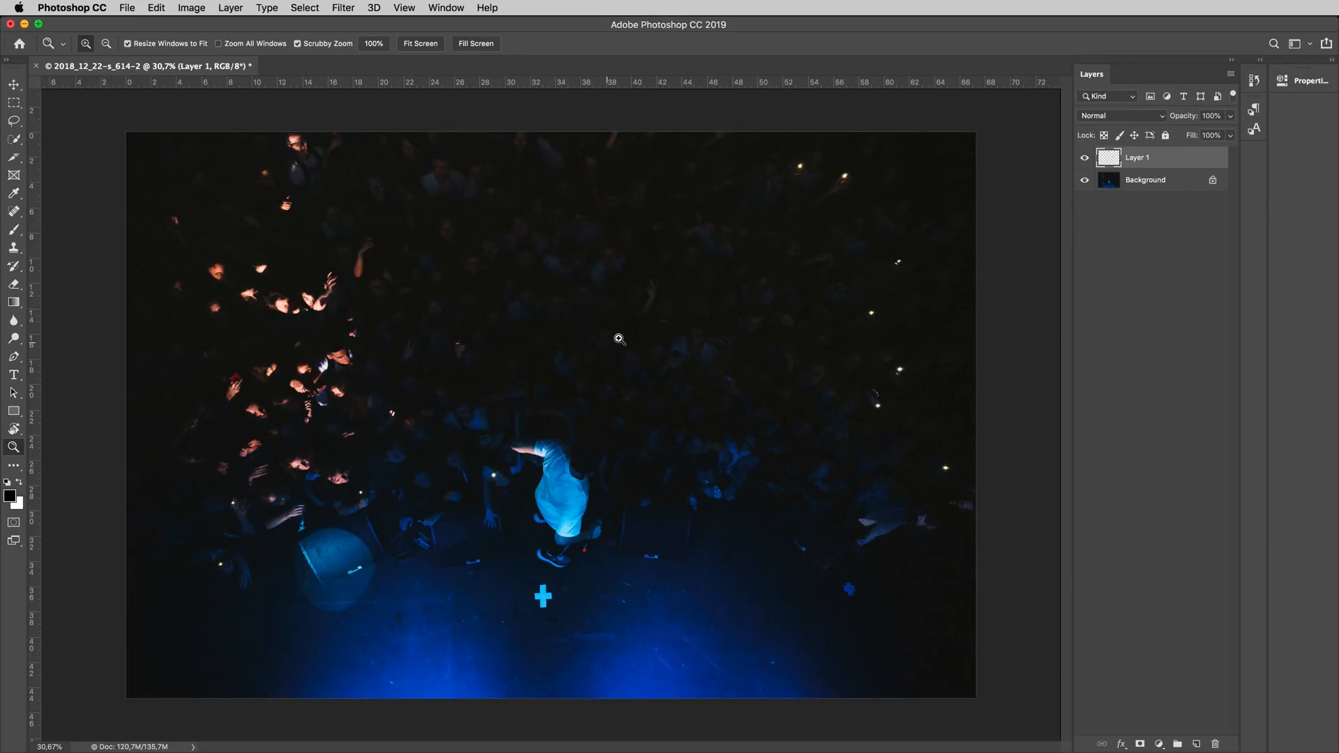
click(1160, 743)
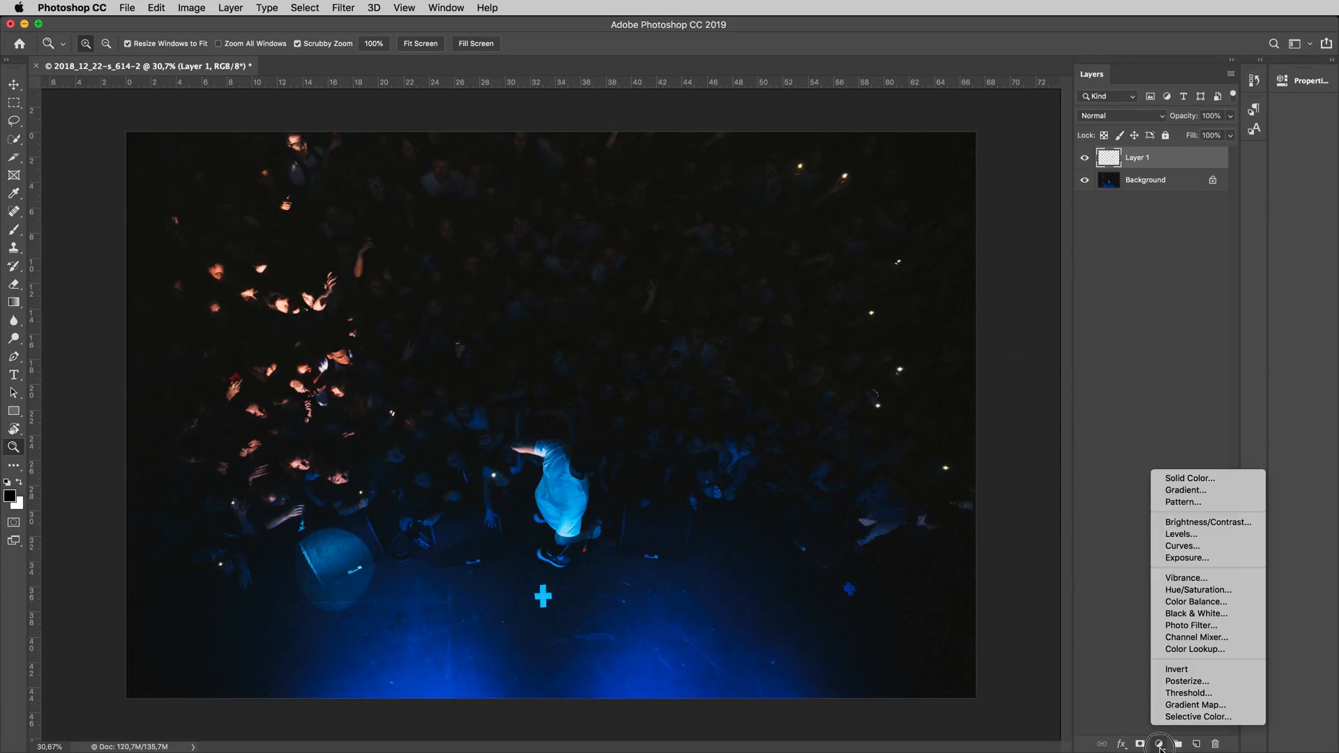
click(1190, 613)
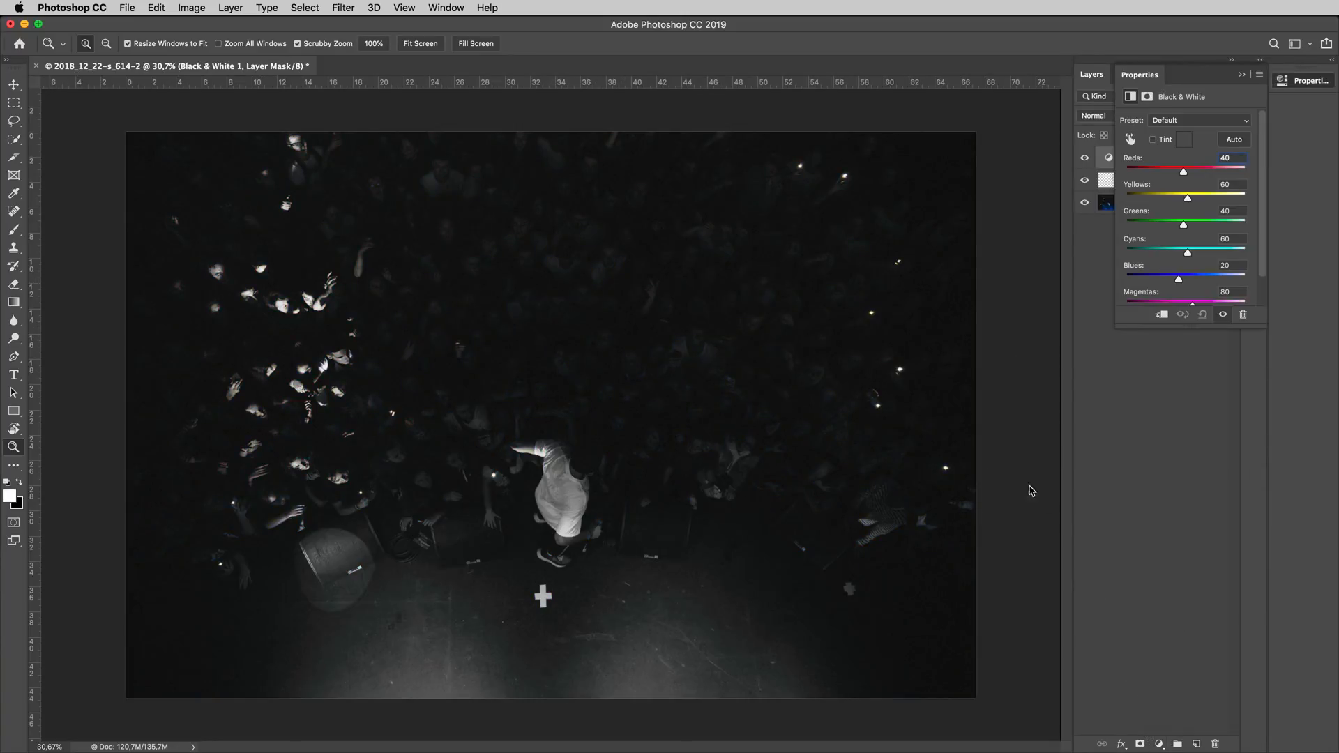
Step: Heal away the hand holding a phone in the crowd on Layer 1, and hide the Black & White layer
drag(454, 335, 568, 371)
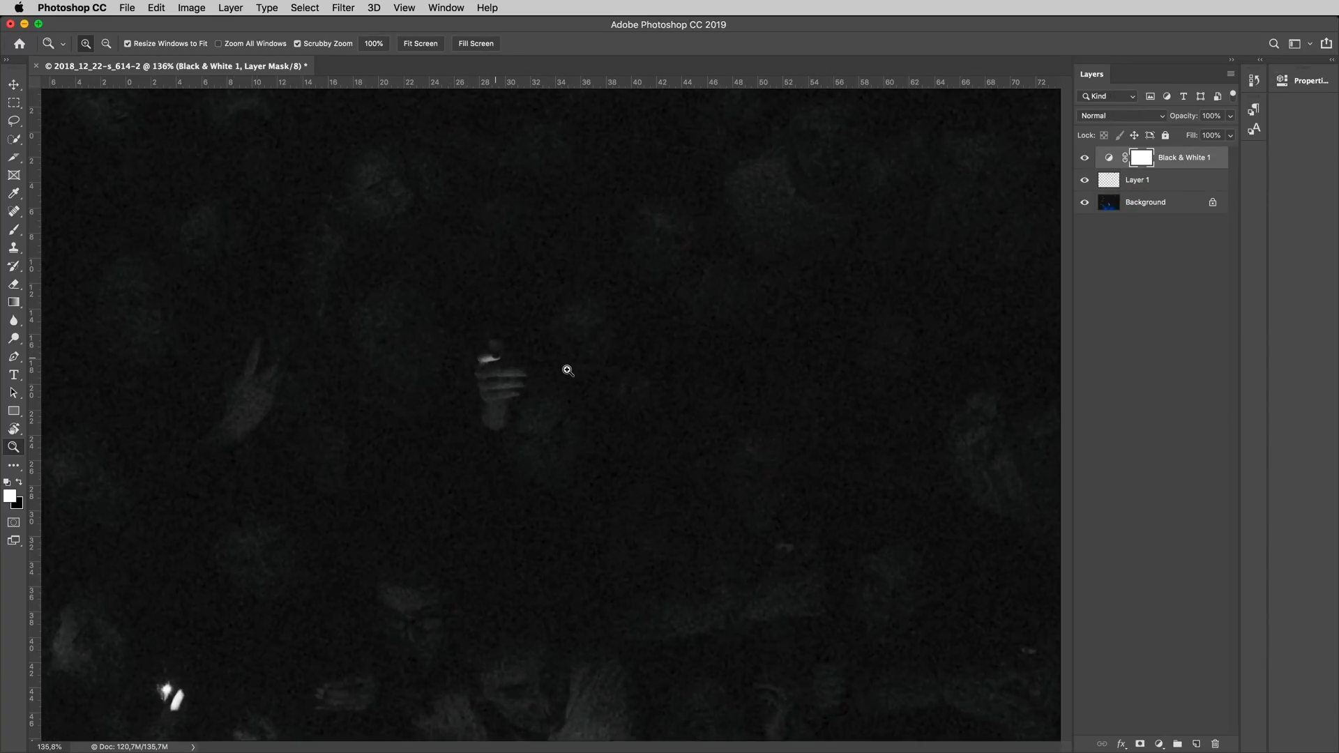
click(1123, 186)
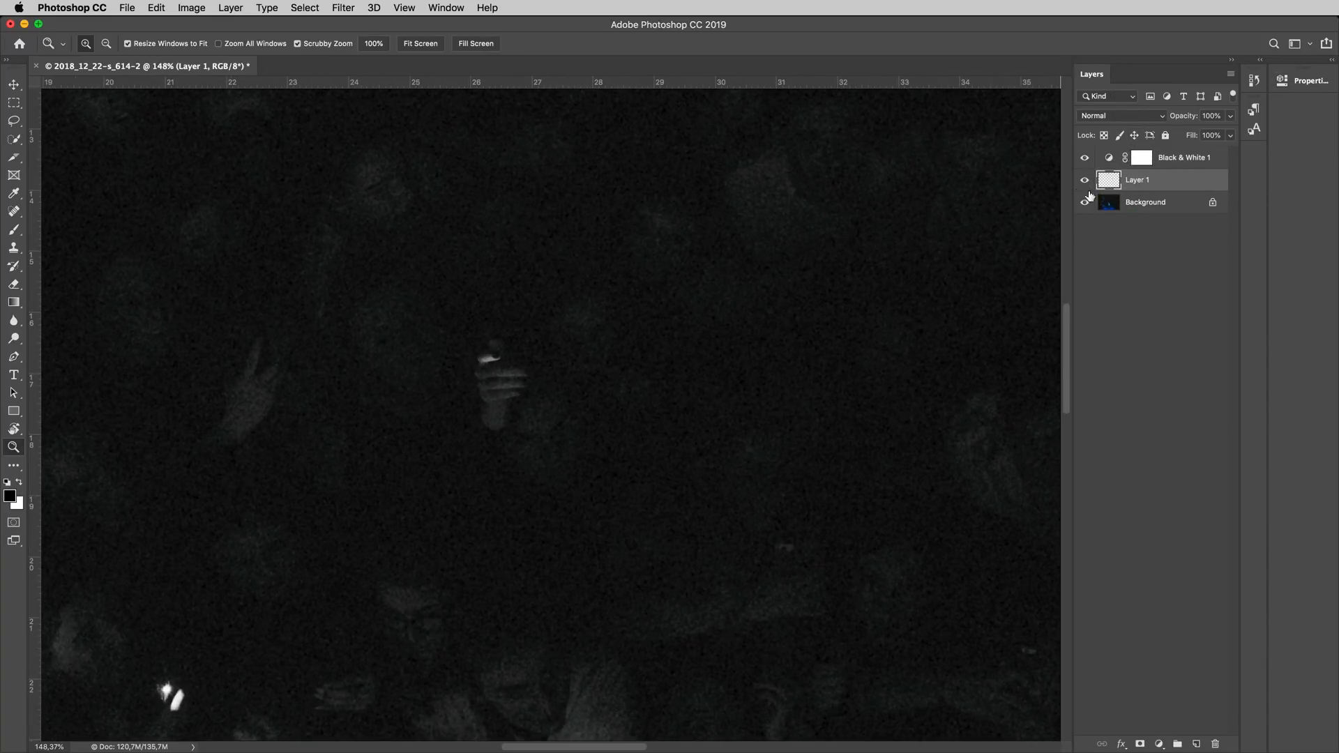
key(j)
drag(479, 361, 487, 344)
mouse_move(479, 392)
mouse_down()
mouse_move(509, 347)
mouse_move(488, 412)
mouse_move(520, 374)
mouse_move(517, 420)
mouse_move(525, 409)
mouse_up()
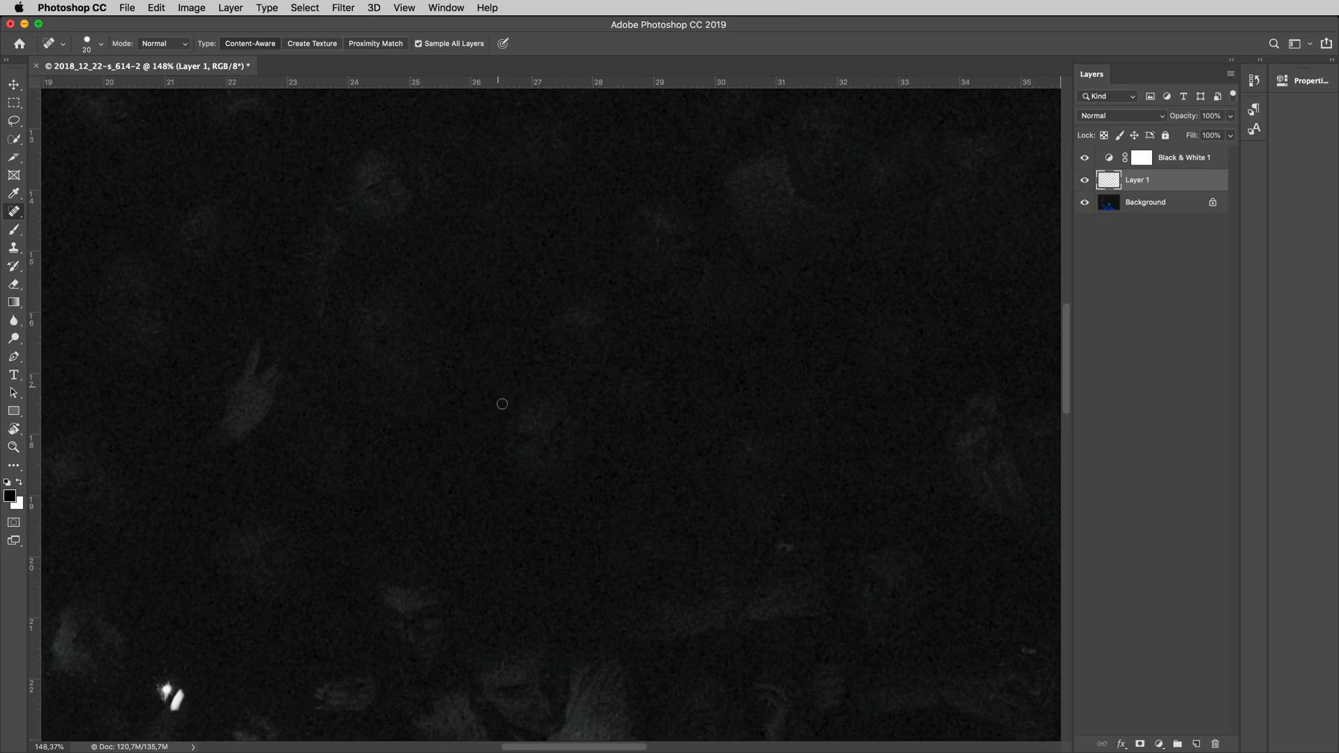
click(1085, 159)
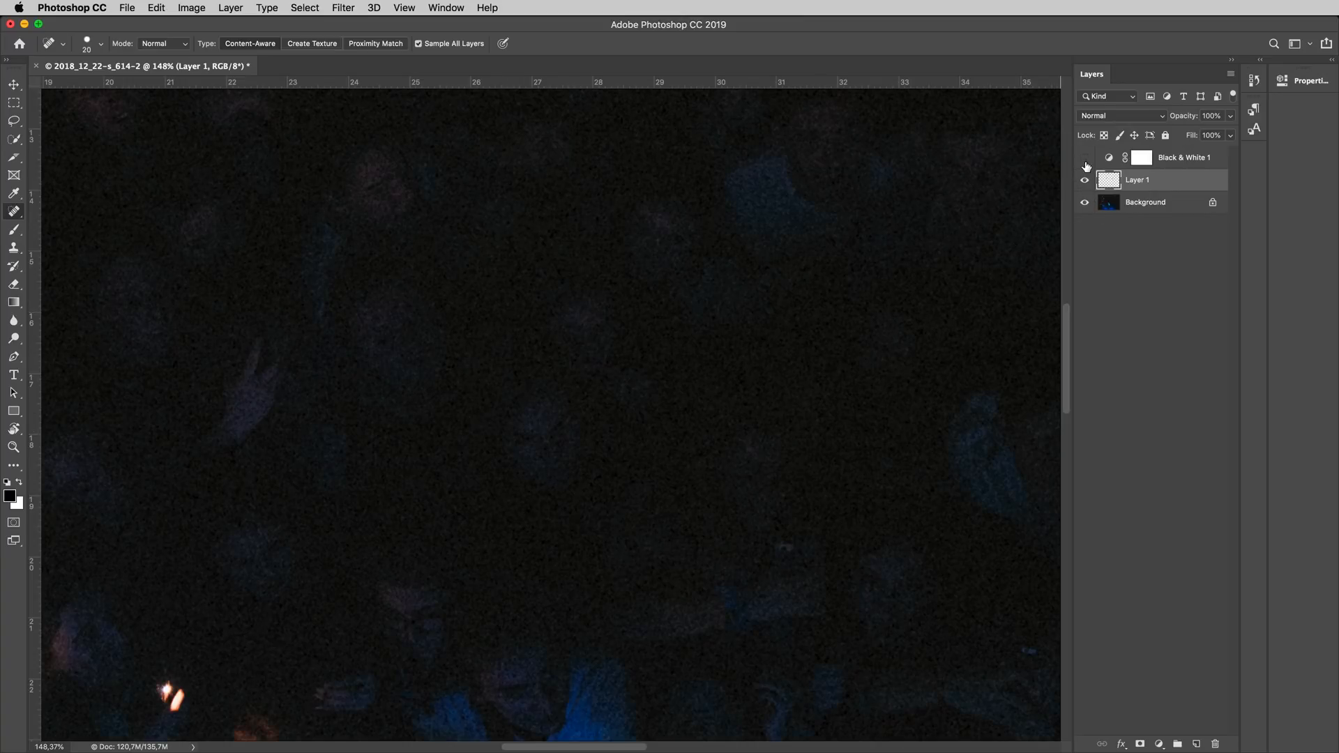
Step: Move the Black & White layer below Layer 1 and return it to the top of the layer stack
drag(1178, 158, 1148, 183)
click(1149, 182)
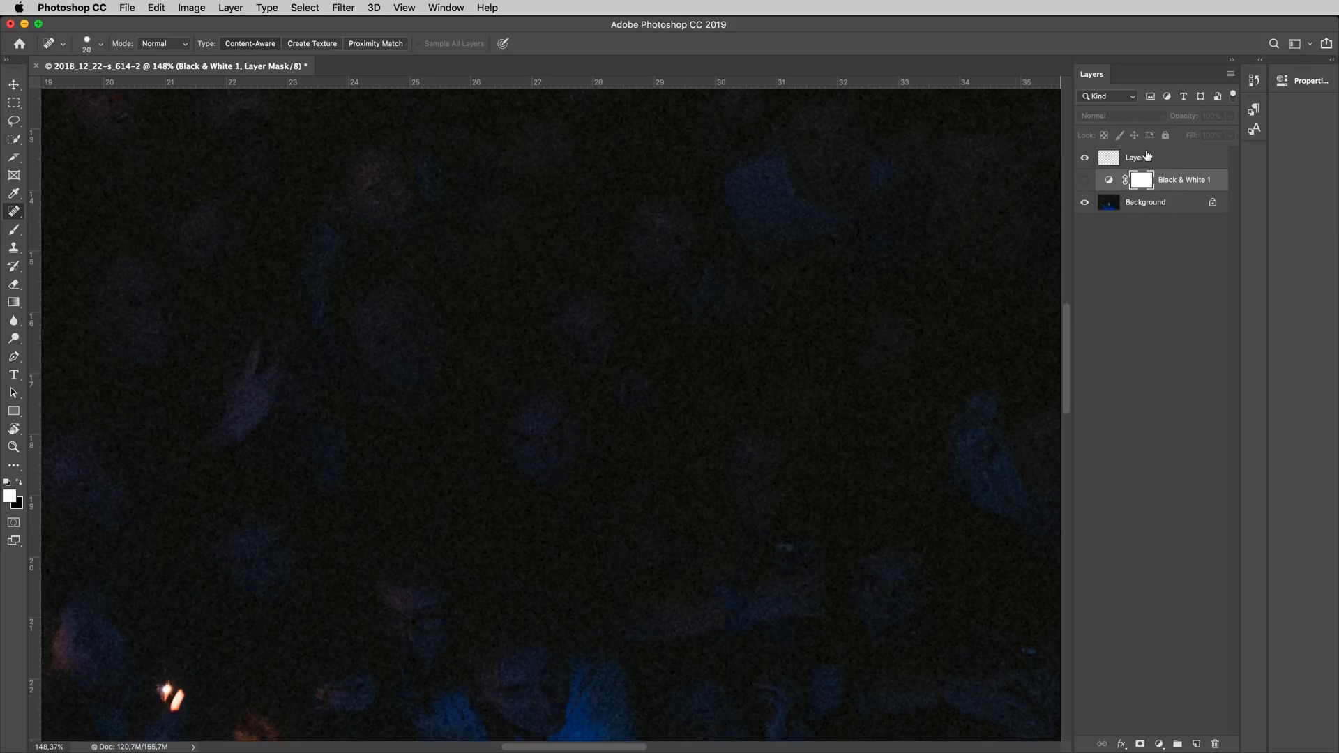
drag(1184, 182, 1141, 153)
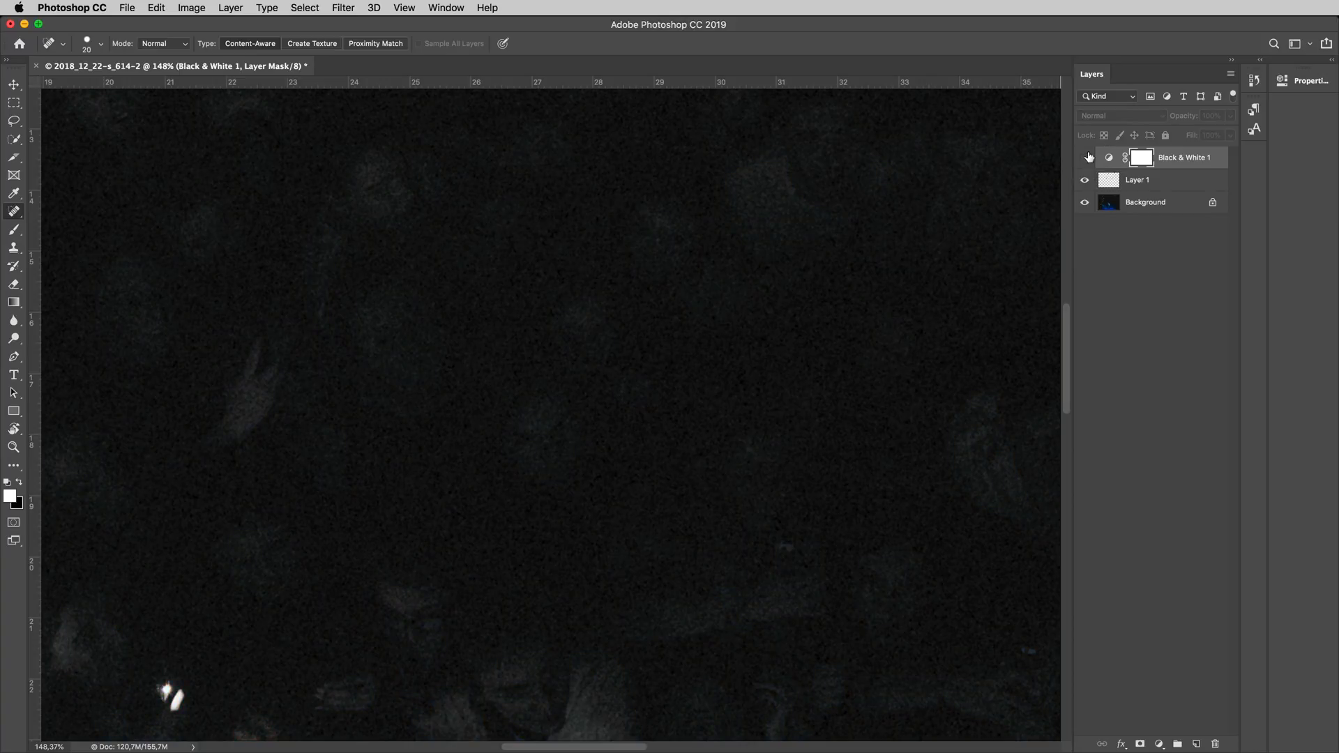
Step: View the whole photo again and switch from the Spot Healing Brush to the Healing Brush Tool
key(e)
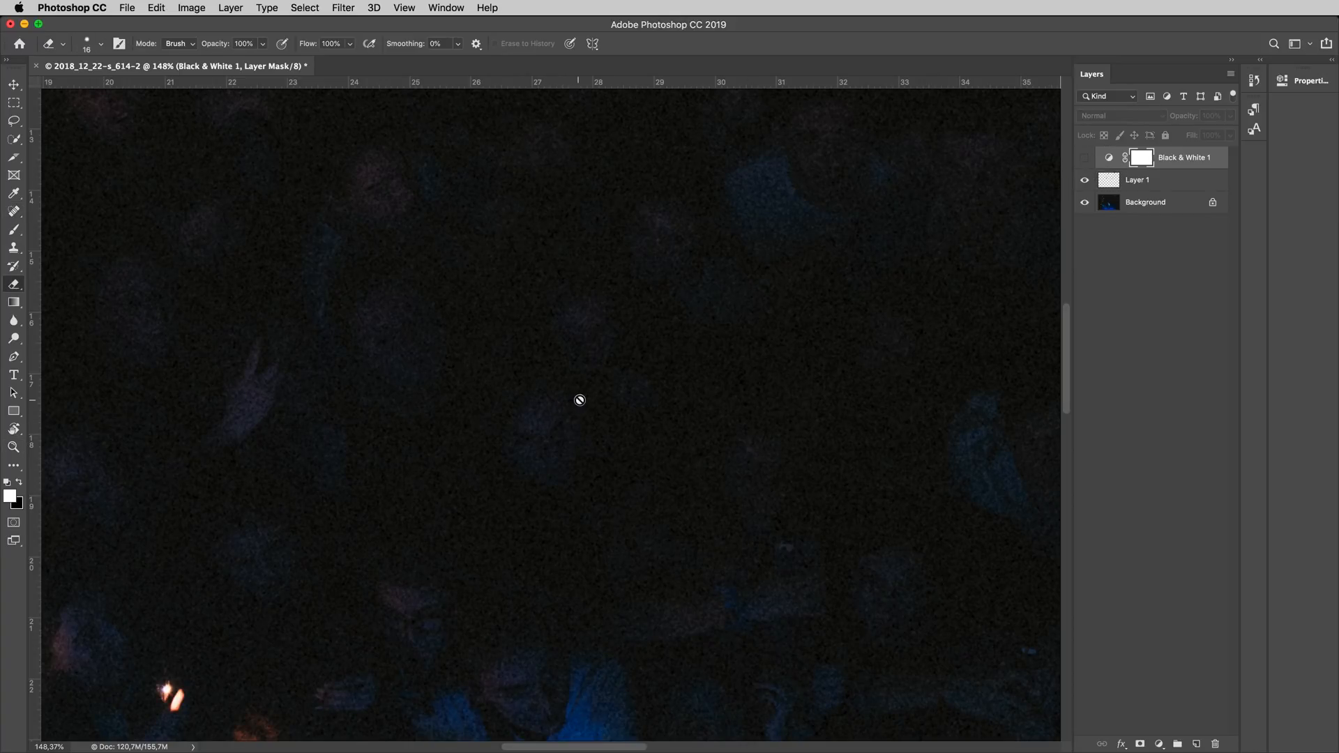
key(z)
mouse_move(586, 383)
mouse_down()
mouse_move(502, 368)
mouse_move(494, 379)
mouse_up()
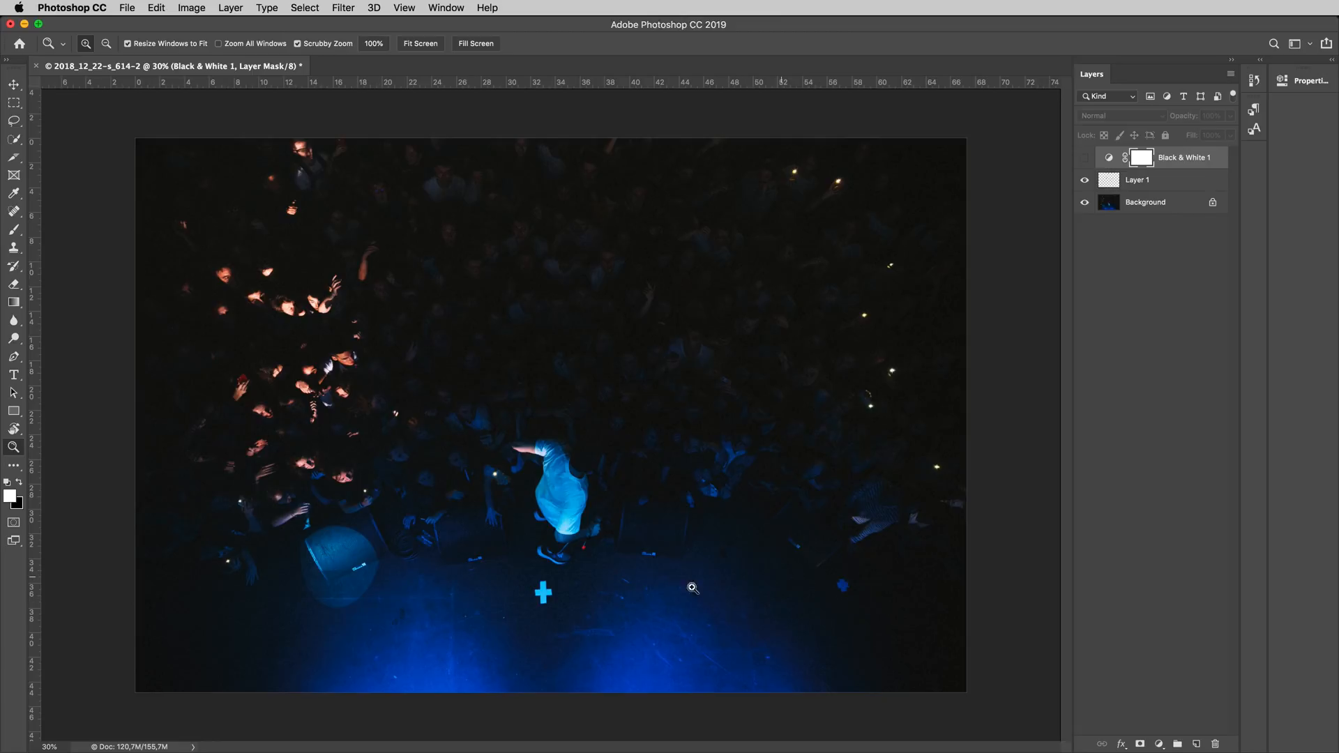
key(j)
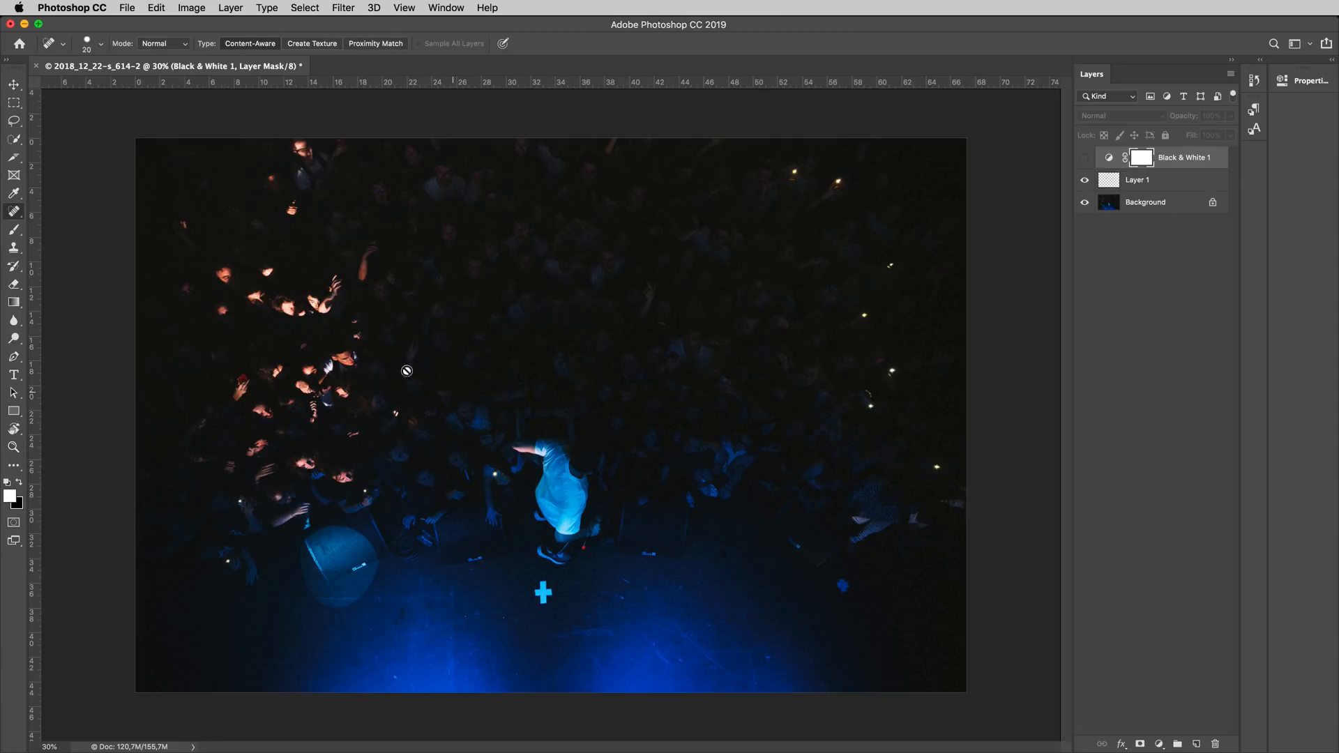
mouse_move(14, 218)
mouse_down()
mouse_move(63, 237)
mouse_move(70, 227)
mouse_up()
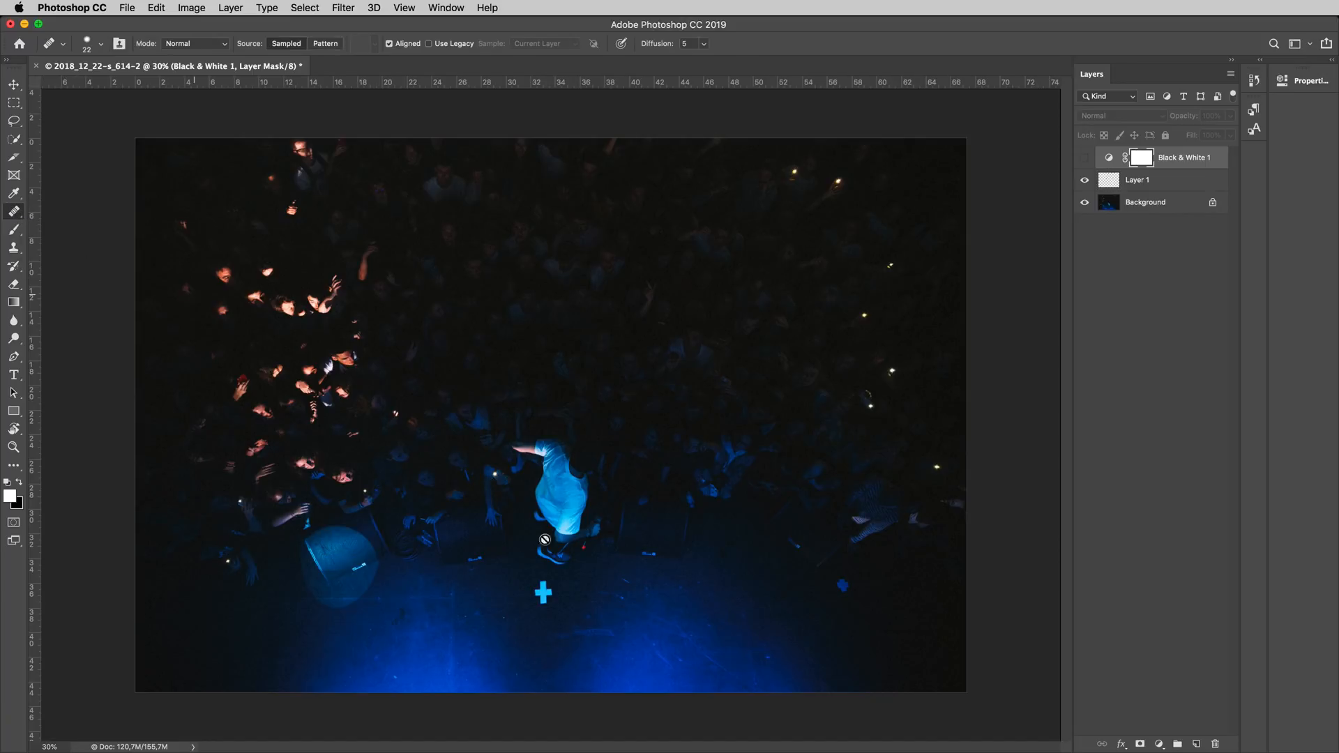
Step: Heal away the light-blue tape cross below the performer on Layer 1, using a 77-pixel Healing Brush sampled from the dark floor beside it
key(z)
drag(538, 576, 591, 471)
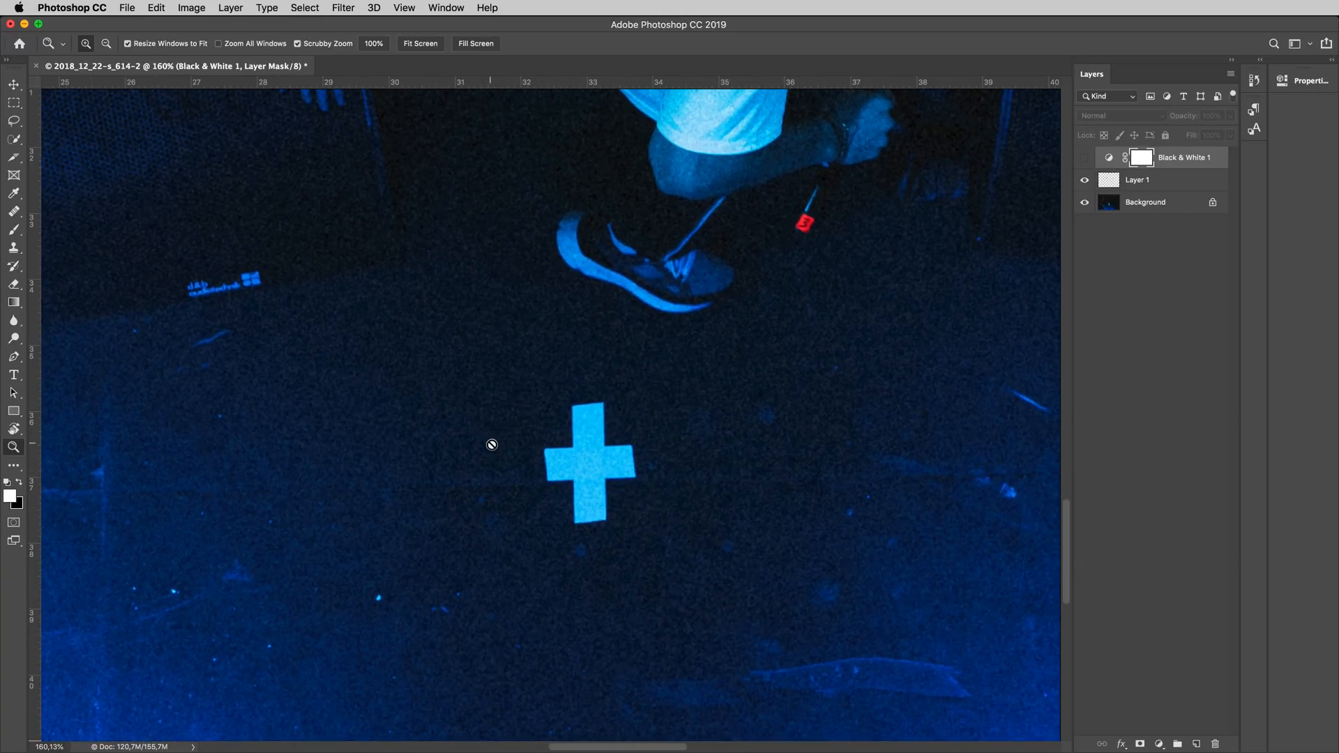
key(s)
key(j)
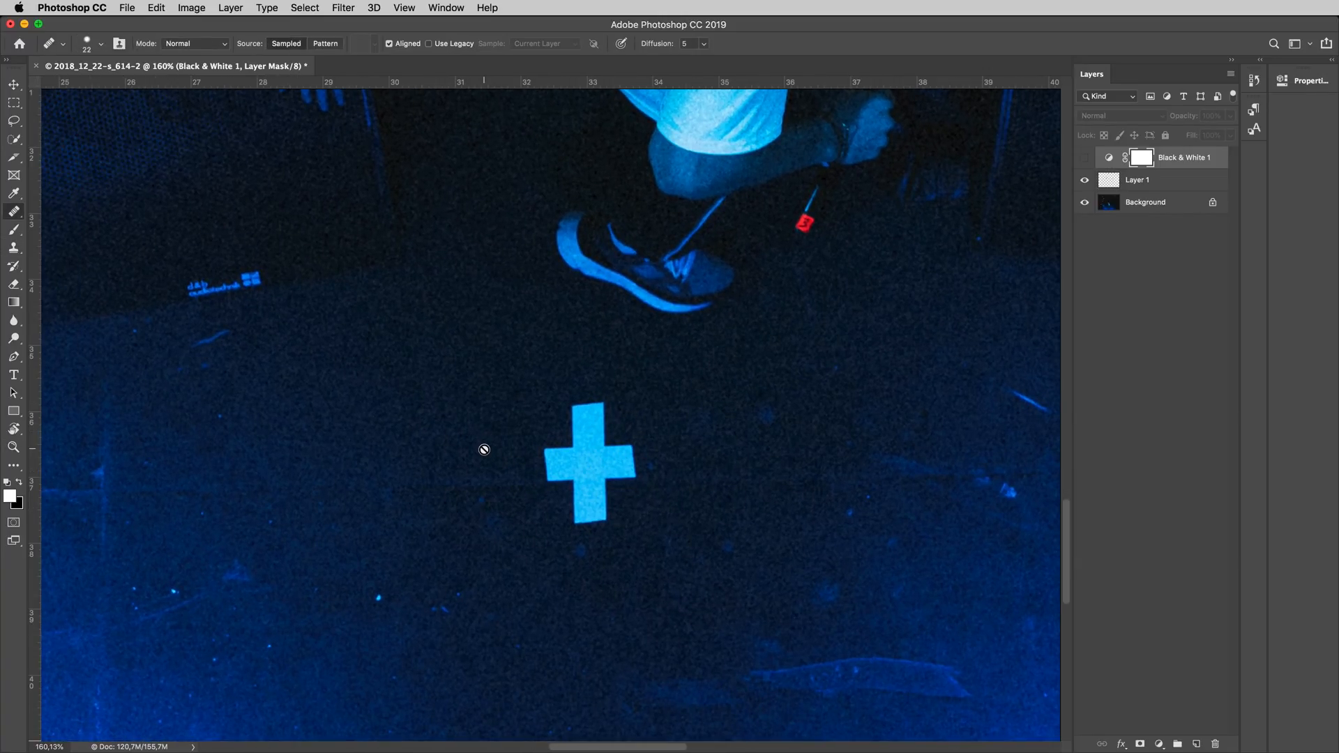
click(1130, 187)
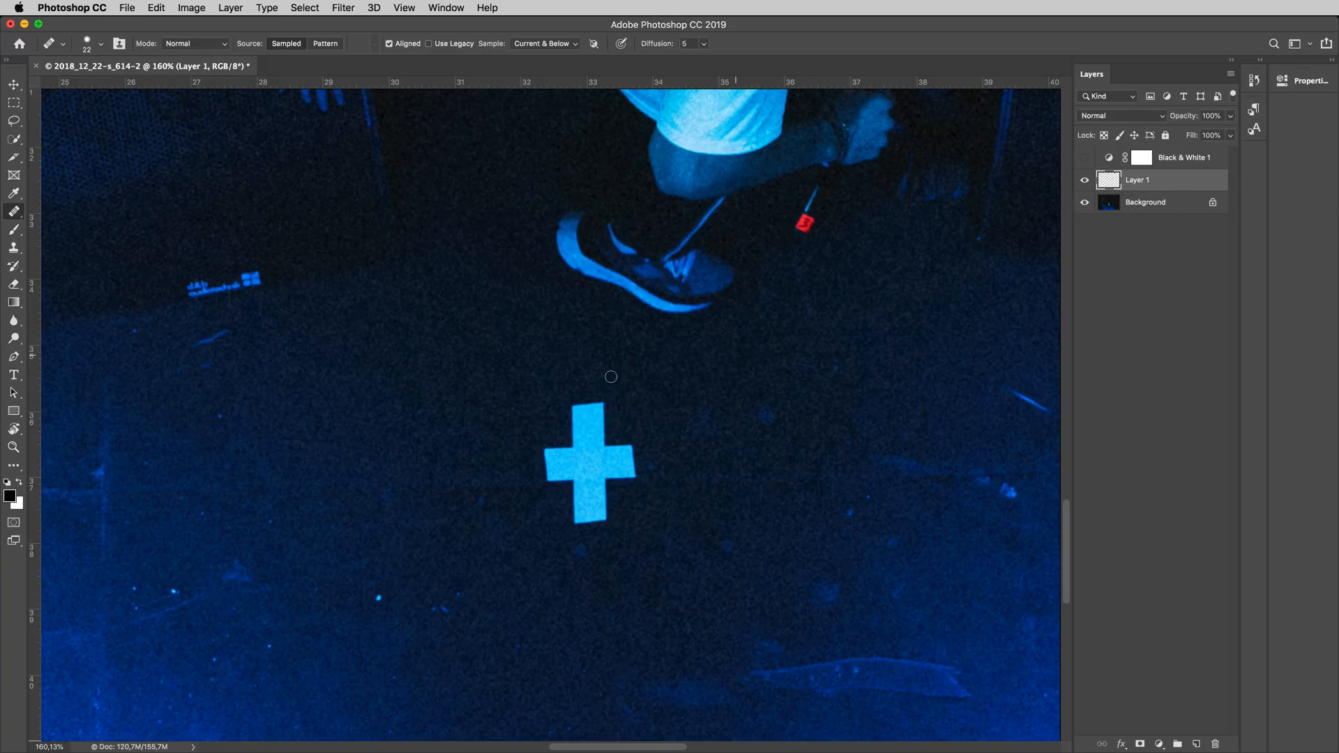
mouse_move(478, 457)
ctrl+alt+mouse_down()
mouse_move(517, 462)
mouse_move(497, 443)
ctrl+alt+mouse_up()
alt+click(444, 445)
mouse_move(586, 437)
mouse_down()
mouse_move(585, 463)
mouse_move(570, 461)
mouse_up()
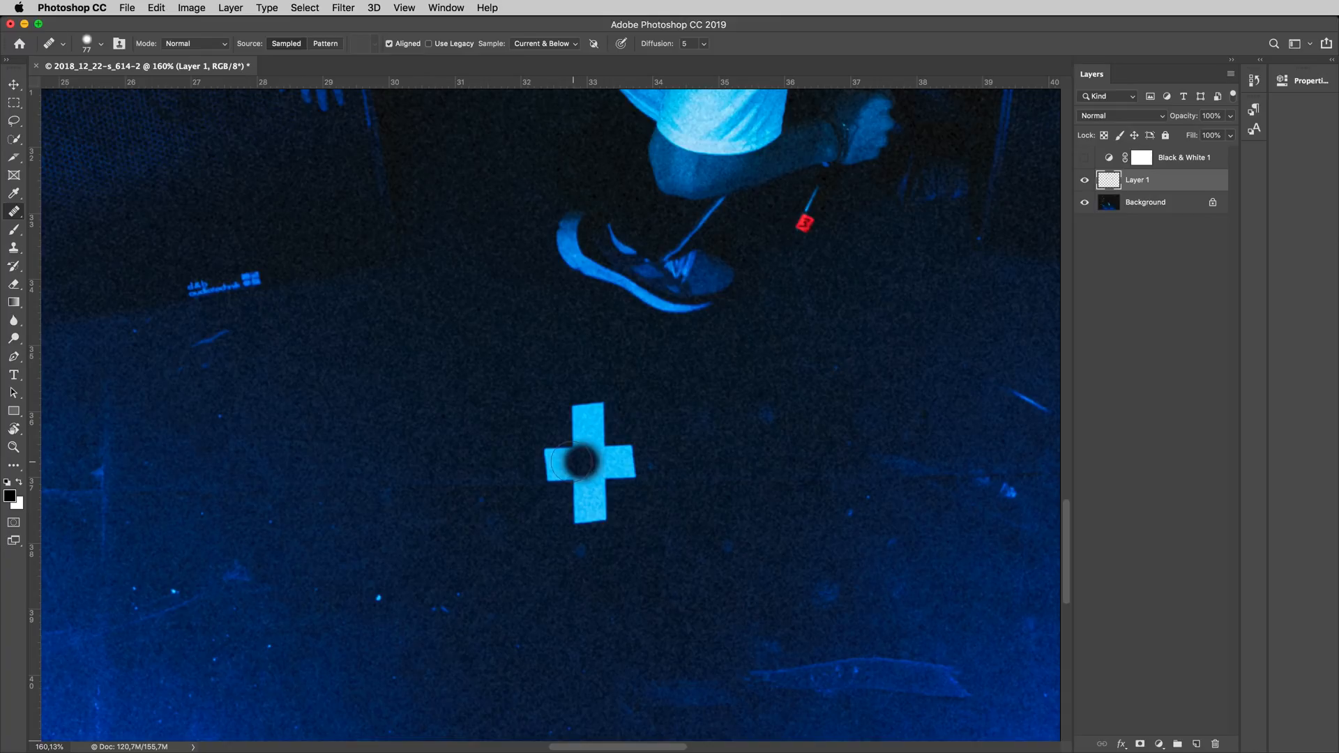
mouse_move(583, 409)
mouse_down()
mouse_move(598, 400)
mouse_move(588, 443)
mouse_move(567, 459)
mouse_move(574, 468)
mouse_move(580, 452)
mouse_move(580, 494)
mouse_move(598, 502)
mouse_move(594, 452)
mouse_move(616, 472)
mouse_move(613, 440)
mouse_move(649, 463)
mouse_move(568, 452)
mouse_move(541, 471)
mouse_move(514, 448)
mouse_up()
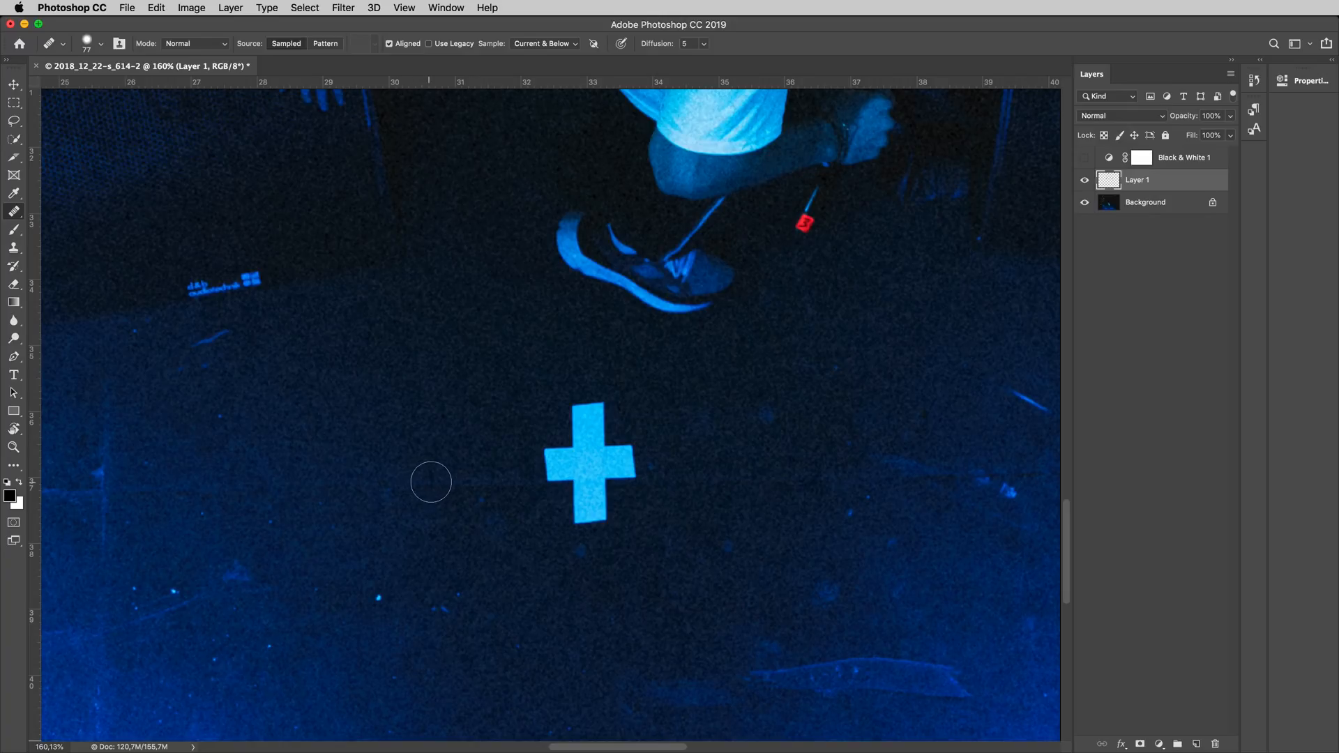
mouse_move(556, 483)
mouse_down()
mouse_move(618, 485)
mouse_move(544, 477)
mouse_move(584, 449)
mouse_move(569, 398)
mouse_move(604, 413)
mouse_move(613, 447)
mouse_move(615, 468)
mouse_move(593, 512)
mouse_up()
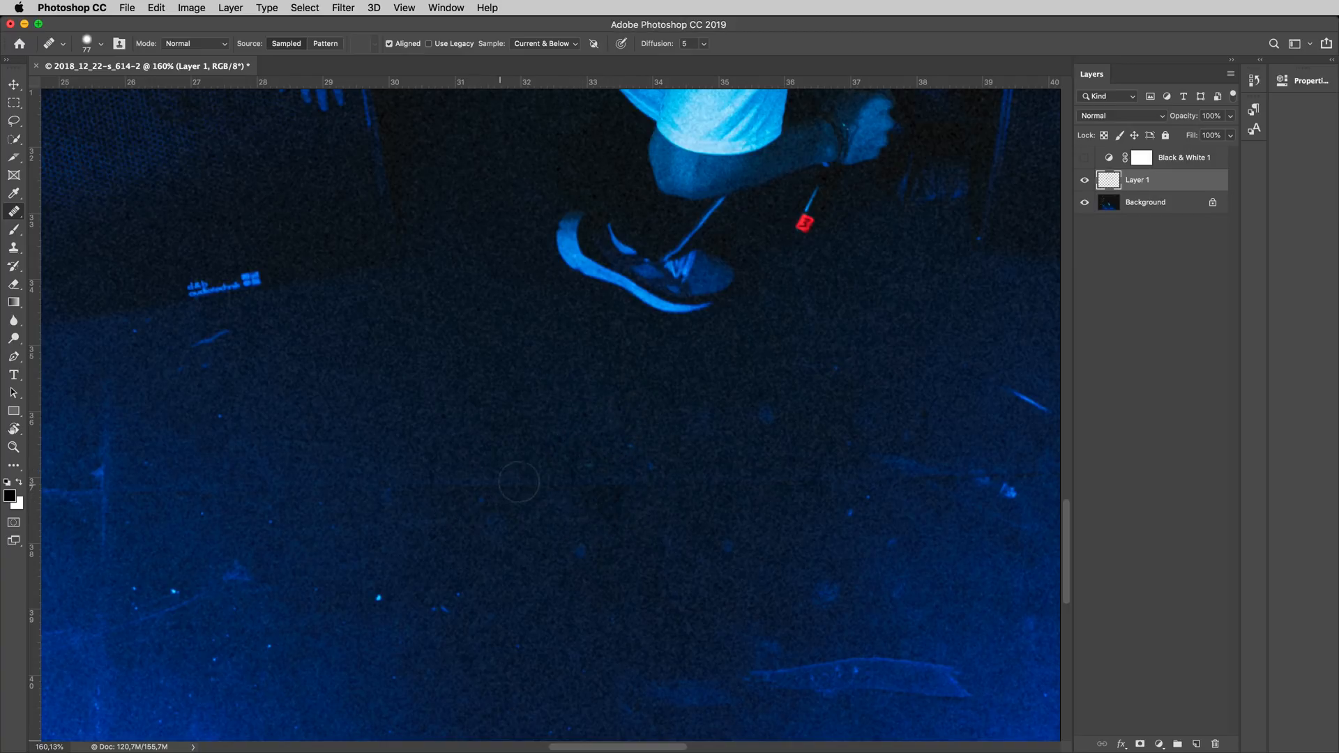
Step: Hide Layer 1 and add a new empty layer above it
key(z)
mouse_move(601, 472)
mouse_down()
mouse_move(532, 472)
mouse_move(569, 485)
mouse_move(950, 336)
mouse_up()
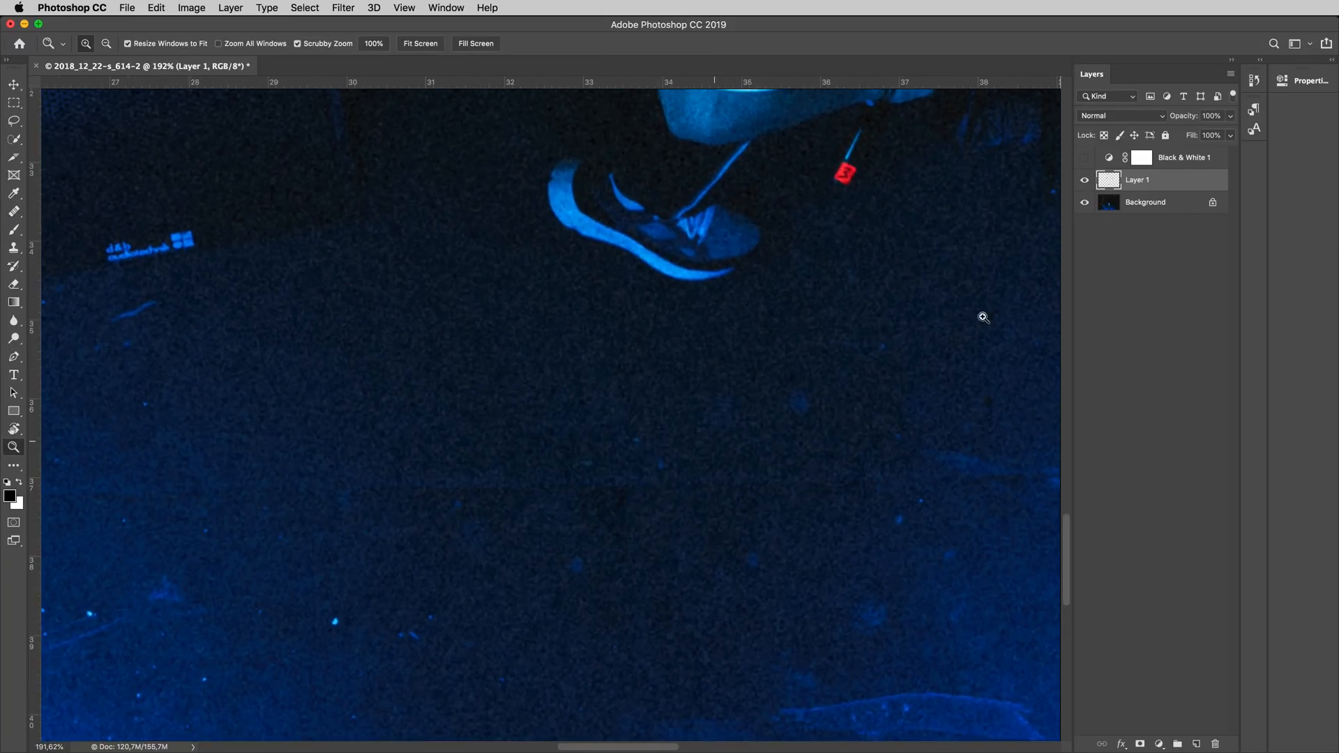
click(1085, 180)
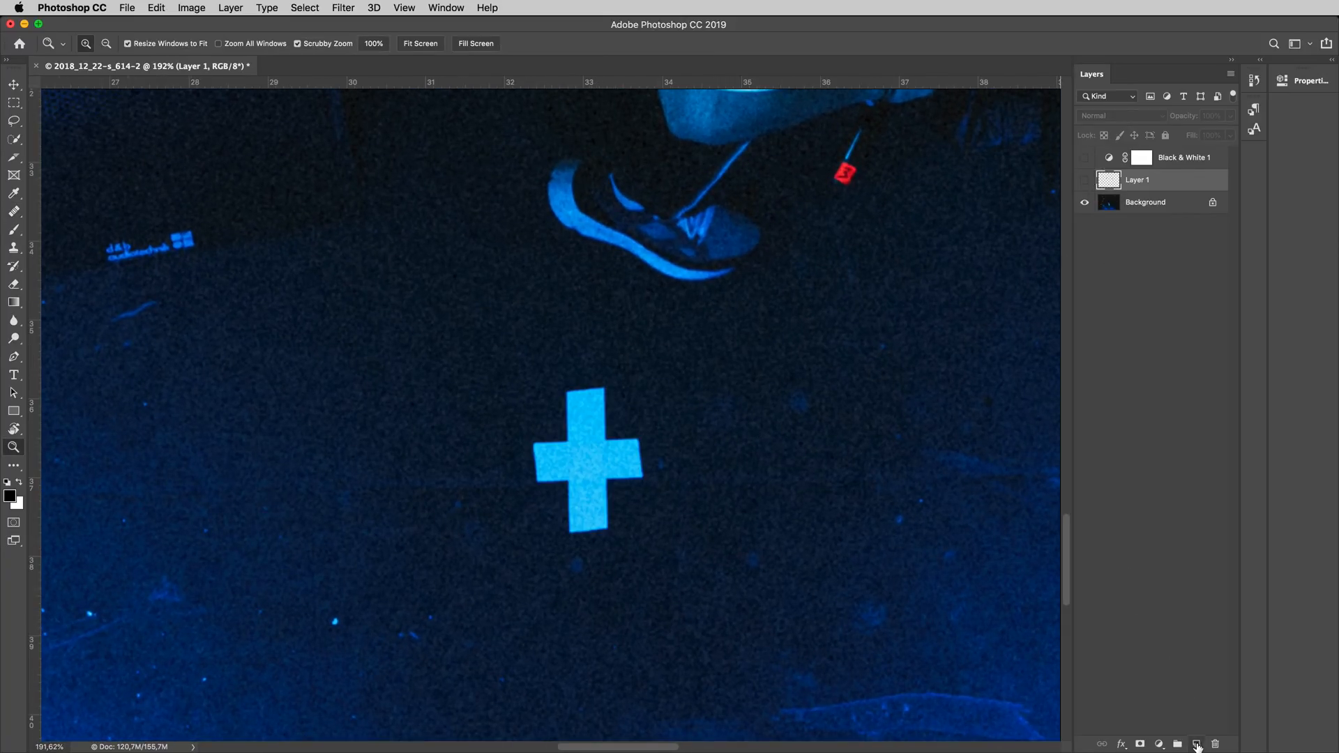
click(1197, 745)
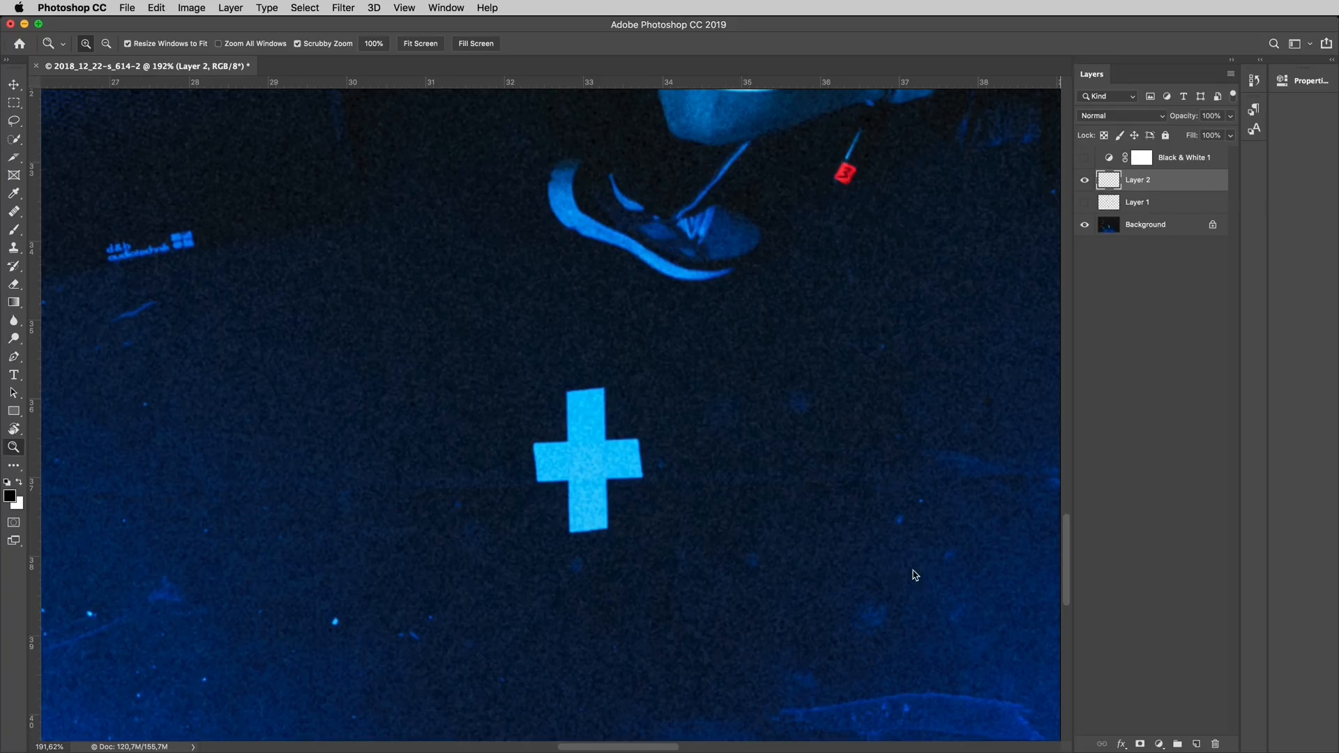
Step: Remove the light-blue tape cross on Layer 2 with the Spot Healing Brush Tool
key(j)
right_click(14, 211)
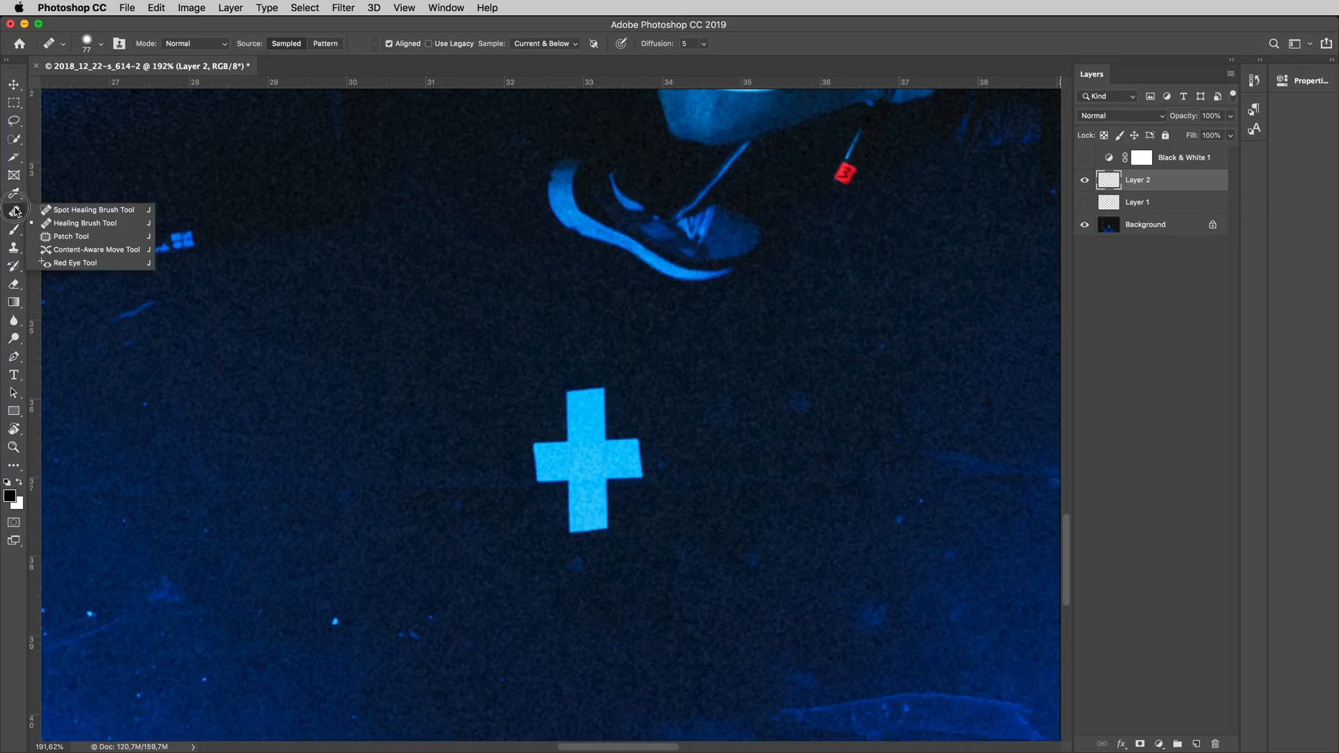
click(83, 209)
mouse_move(585, 394)
mouse_down()
mouse_move(551, 464)
mouse_move(571, 442)
mouse_move(631, 464)
mouse_move(593, 520)
mouse_up()
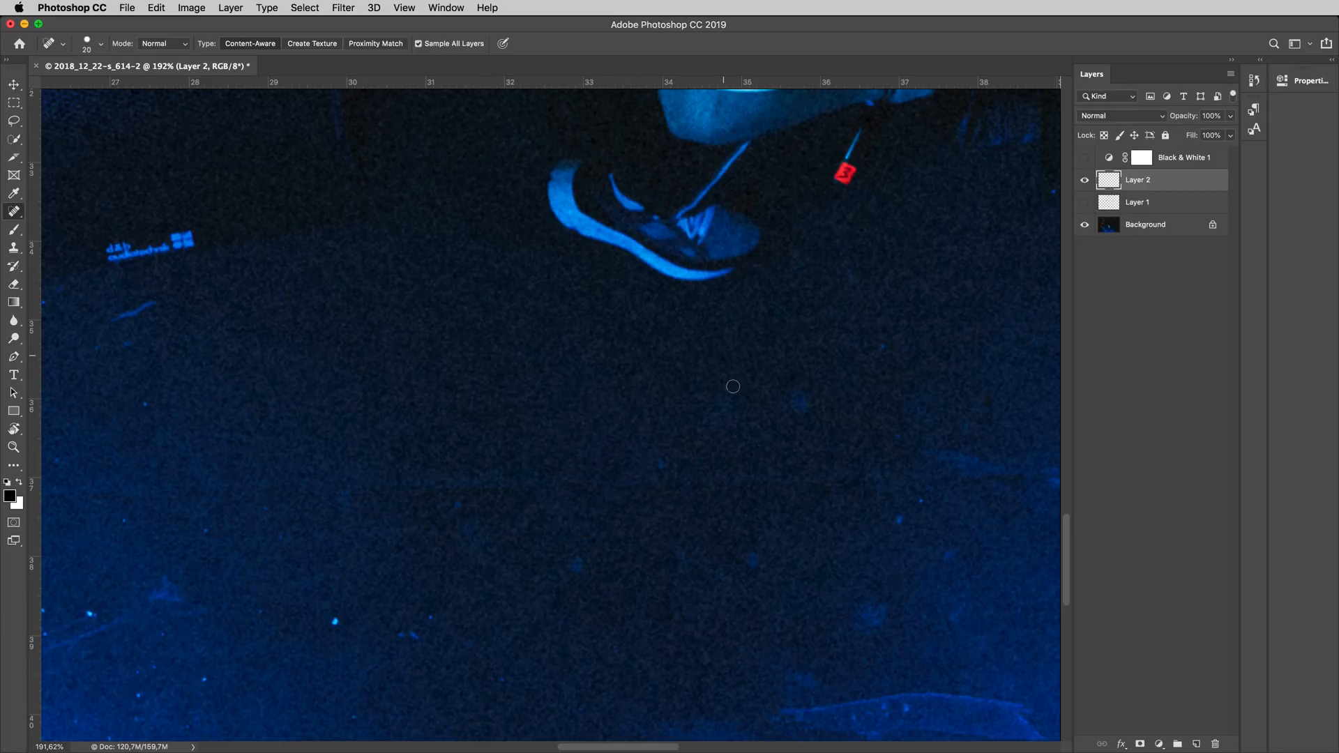
Step: Compare the two cross removals by switching the visibility of Layer 1 and Layer 2, leaving only Layer 2 and the Background visible
key(z)
mouse_move(579, 474)
mouse_down()
mouse_move(518, 479)
mouse_move(637, 487)
mouse_move(572, 487)
mouse_up()
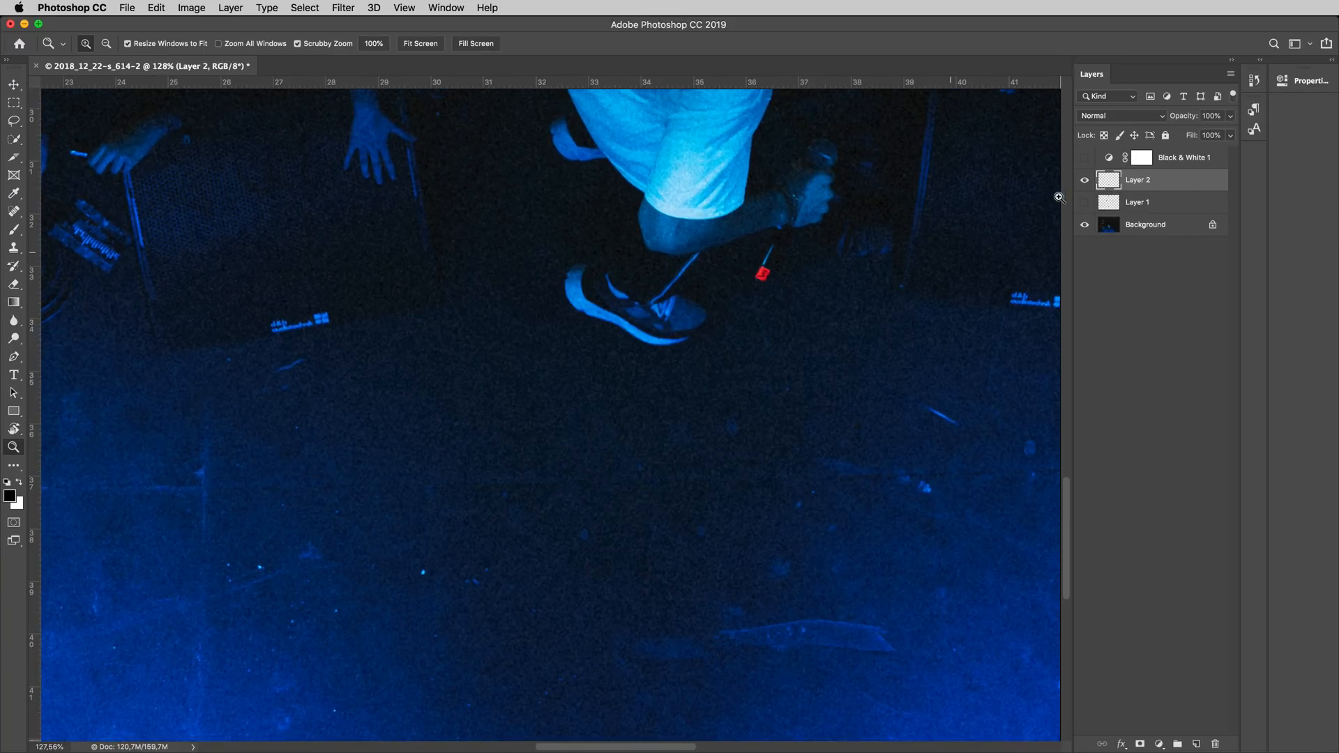
click(1088, 183)
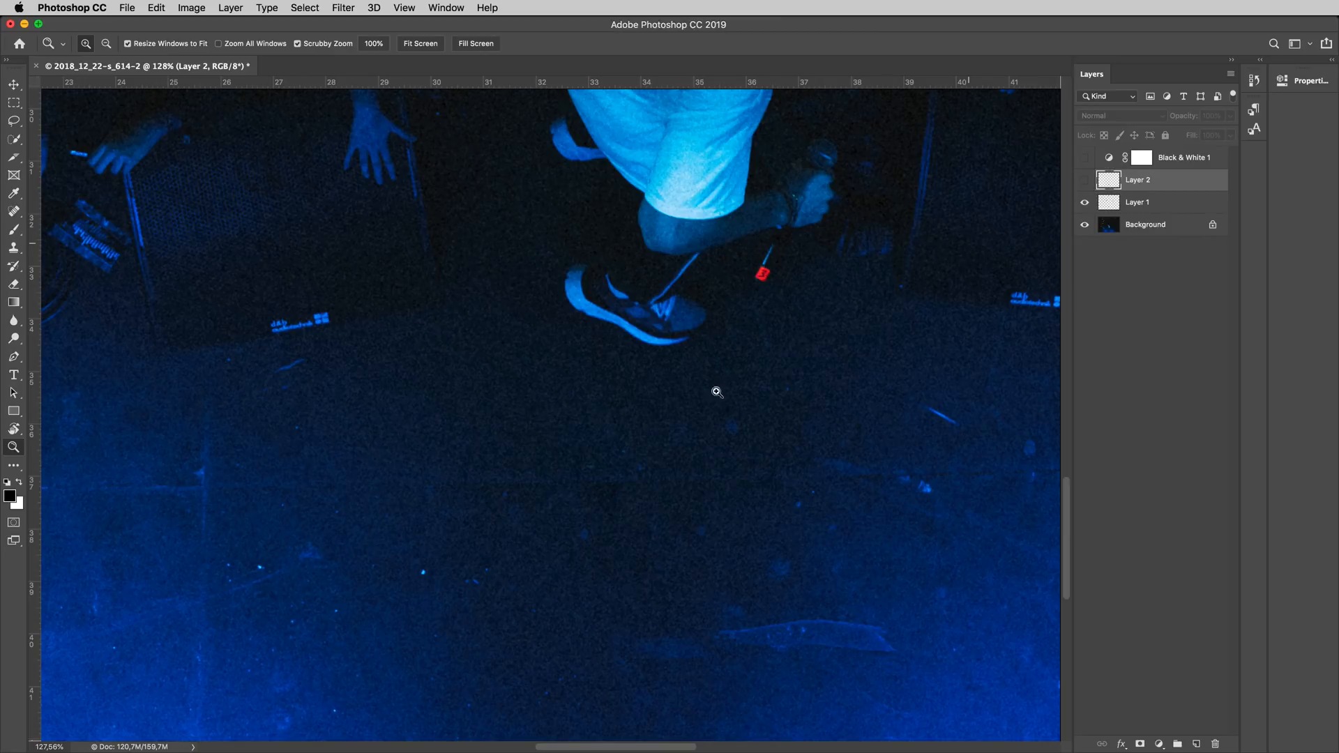
mouse_move(614, 495)
mouse_down()
mouse_move(584, 499)
mouse_move(630, 501)
mouse_up()
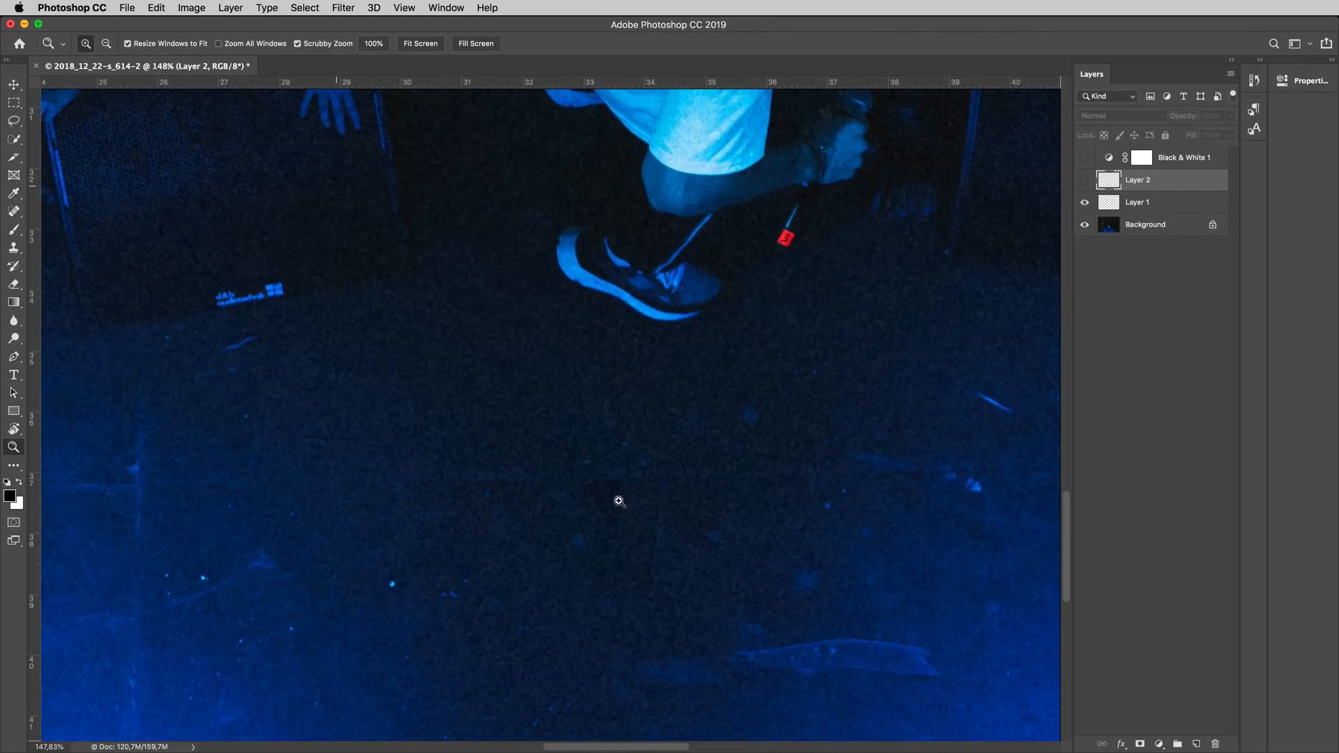
click(1084, 181)
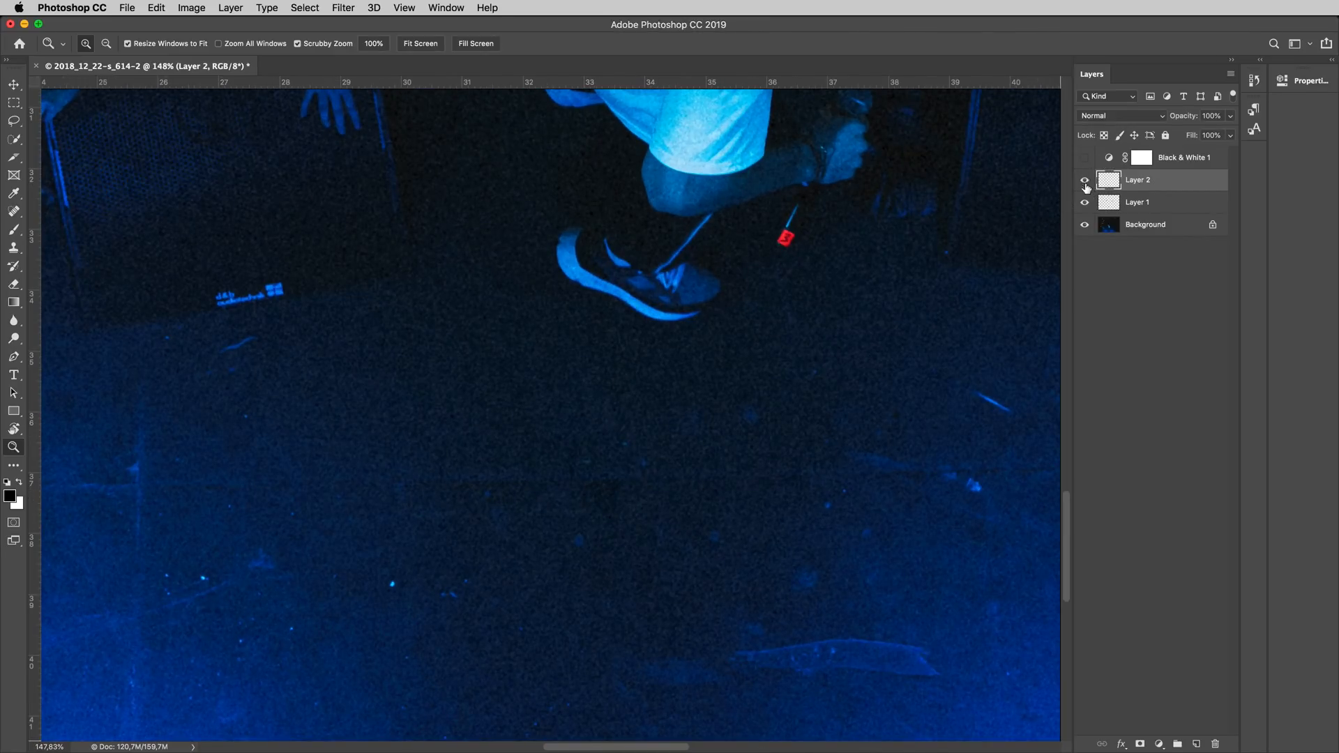
drag(589, 479, 538, 448)
click(1085, 203)
click(1085, 180)
click(1085, 201)
click(1085, 181)
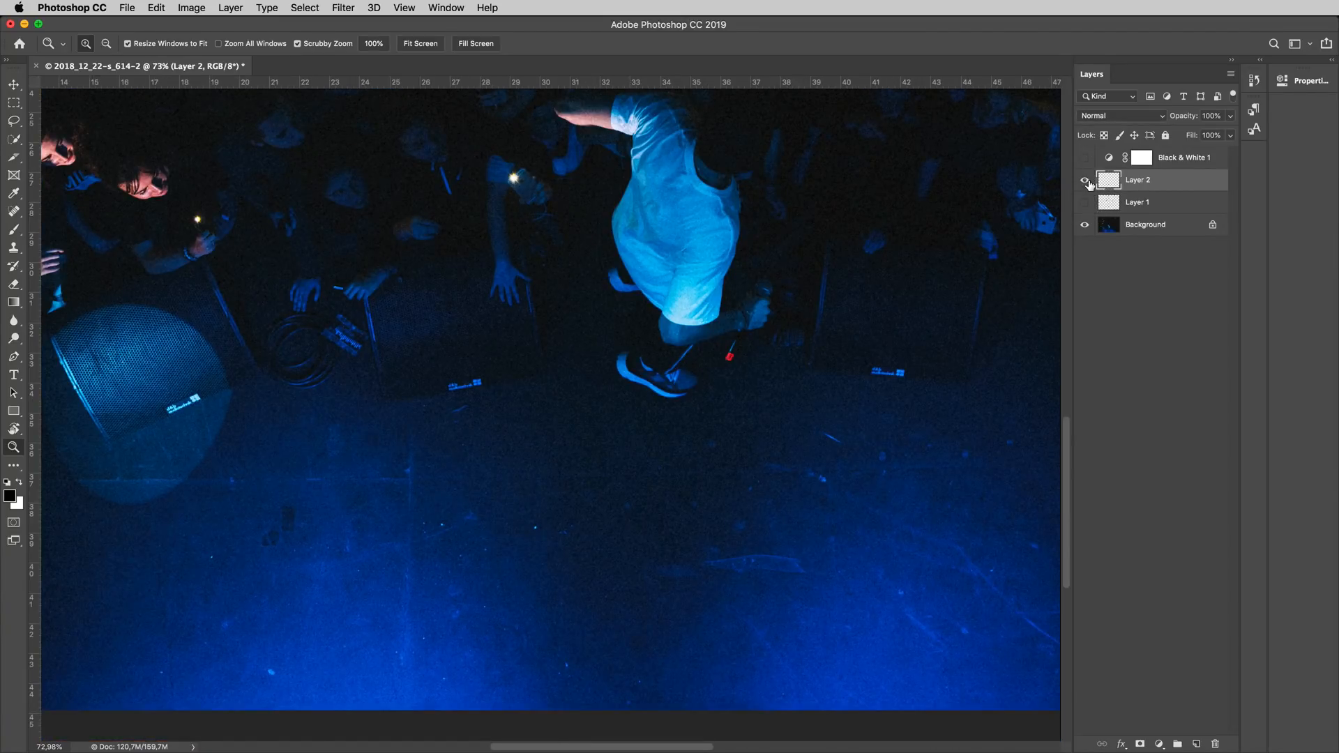
Step: Switch to the Healing Brush Tool and try a sampled dab on the dark stage floor, undoing it
drag(646, 487, 705, 487)
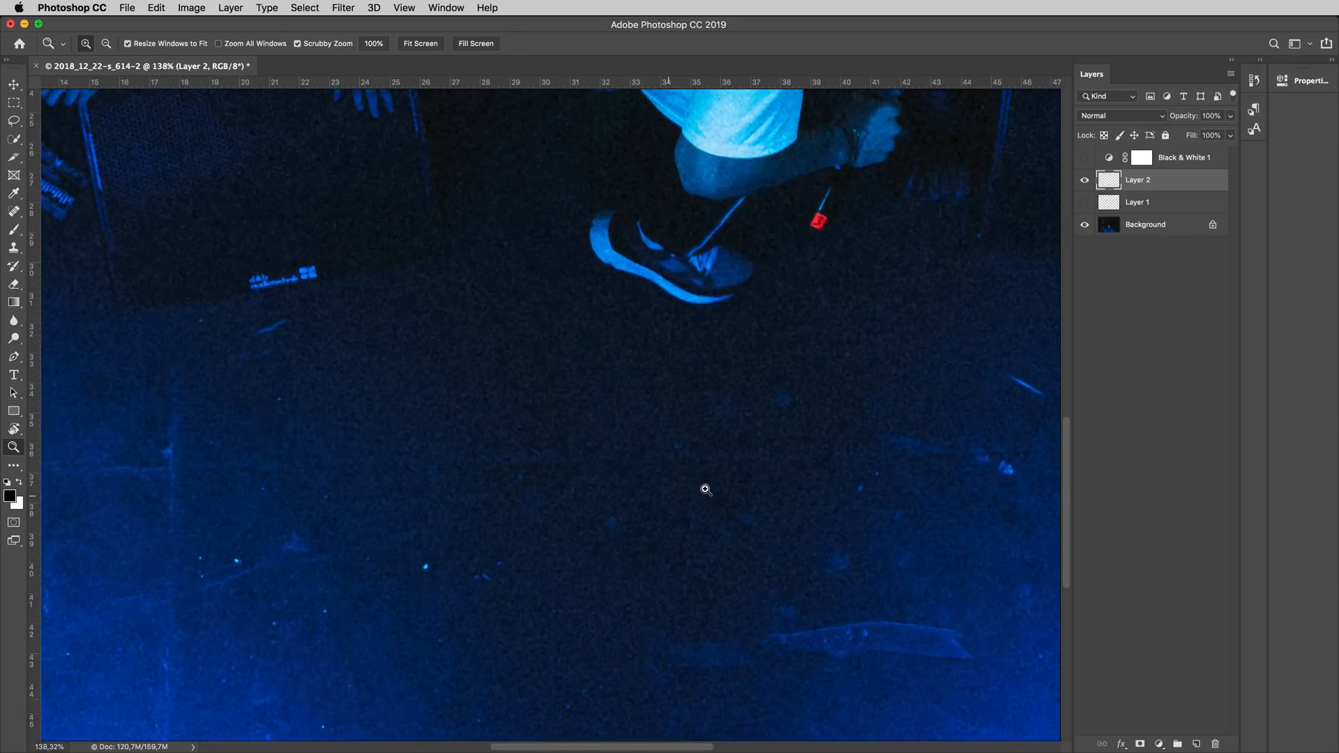
key(j)
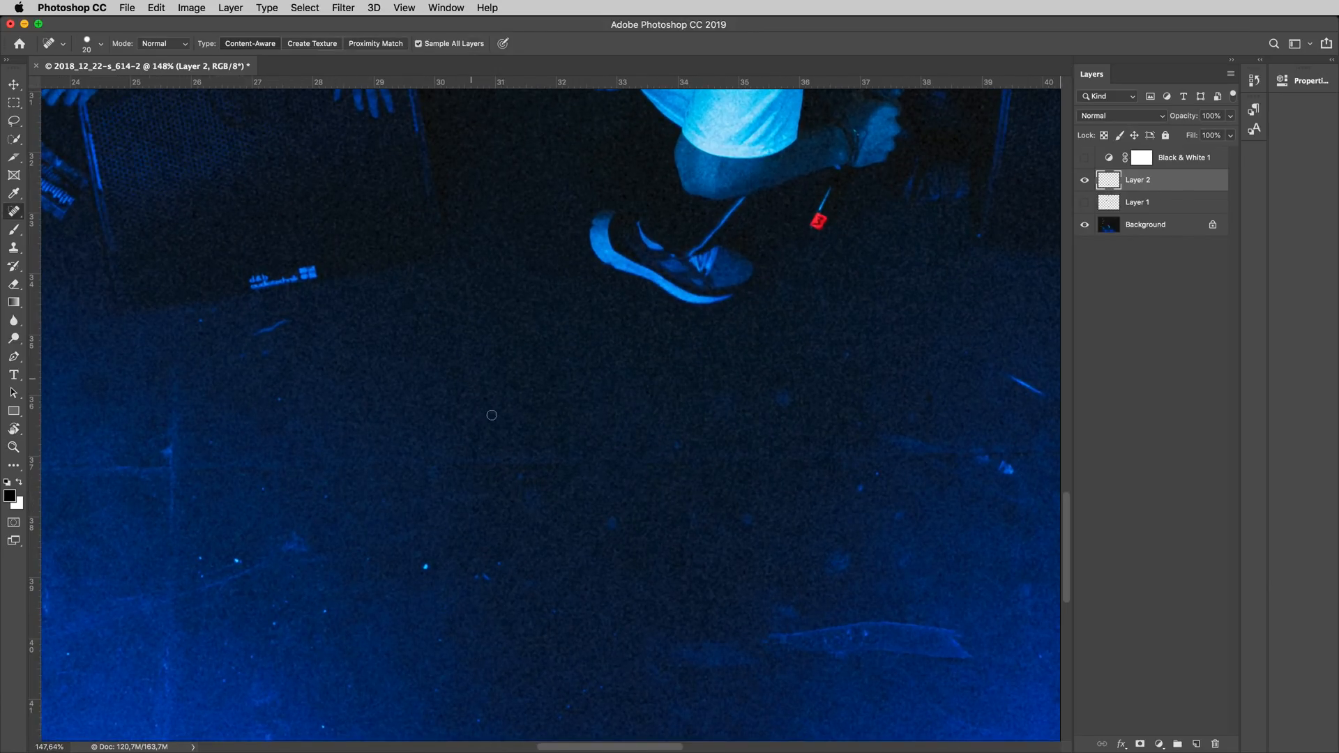
drag(541, 489, 547, 493)
drag(3, 212, 49, 222)
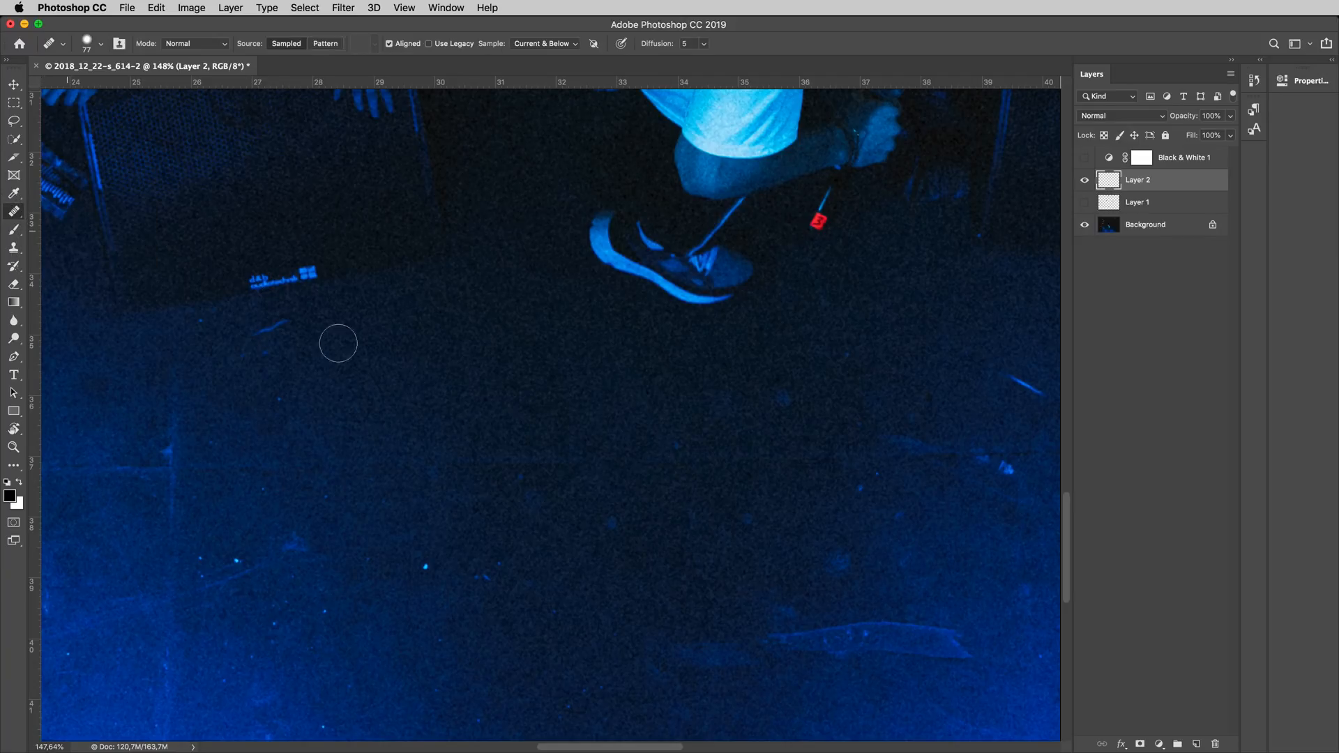
alt+click(448, 461)
click(618, 474)
key(super+z)
Step: Heal away the small blue tape cross below the person in the striped sleeve on Layer 2, sampling the dark floor beside it
drag(775, 484, 448, 442)
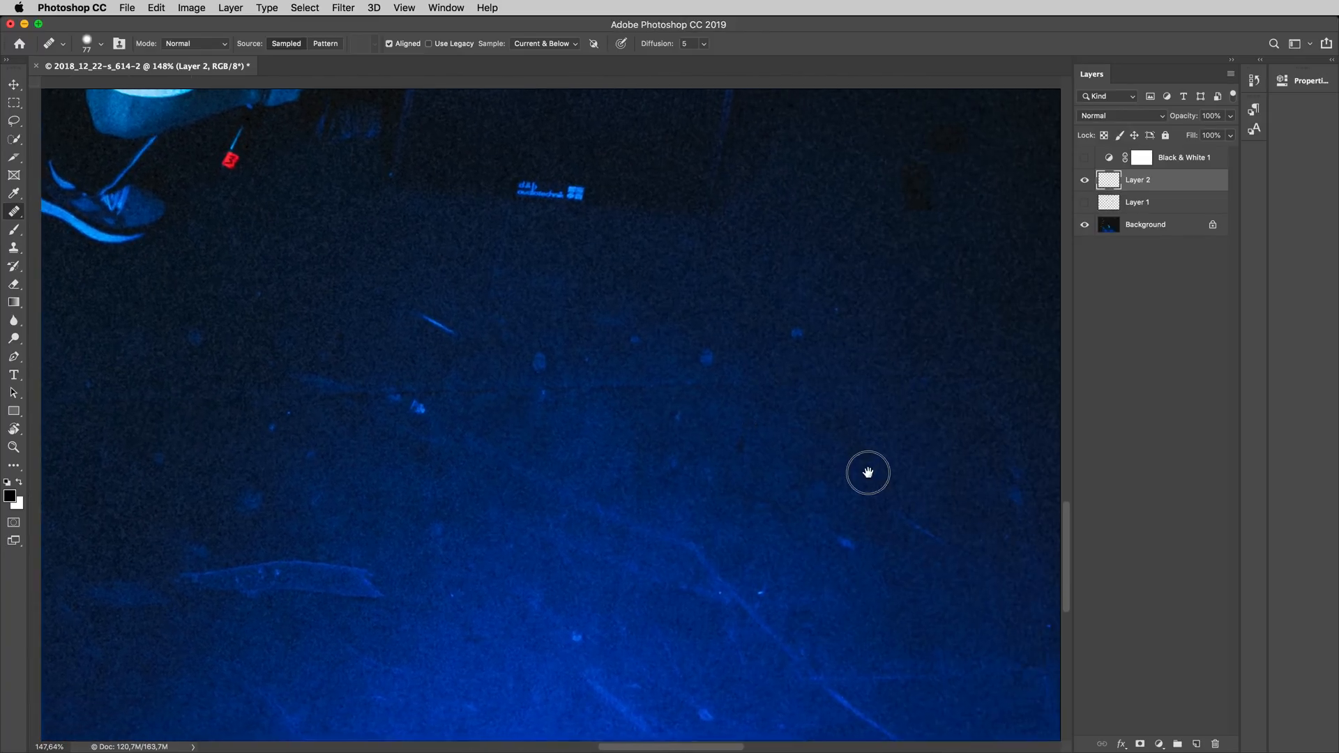
drag(855, 448, 675, 369)
drag(572, 484, 526, 509)
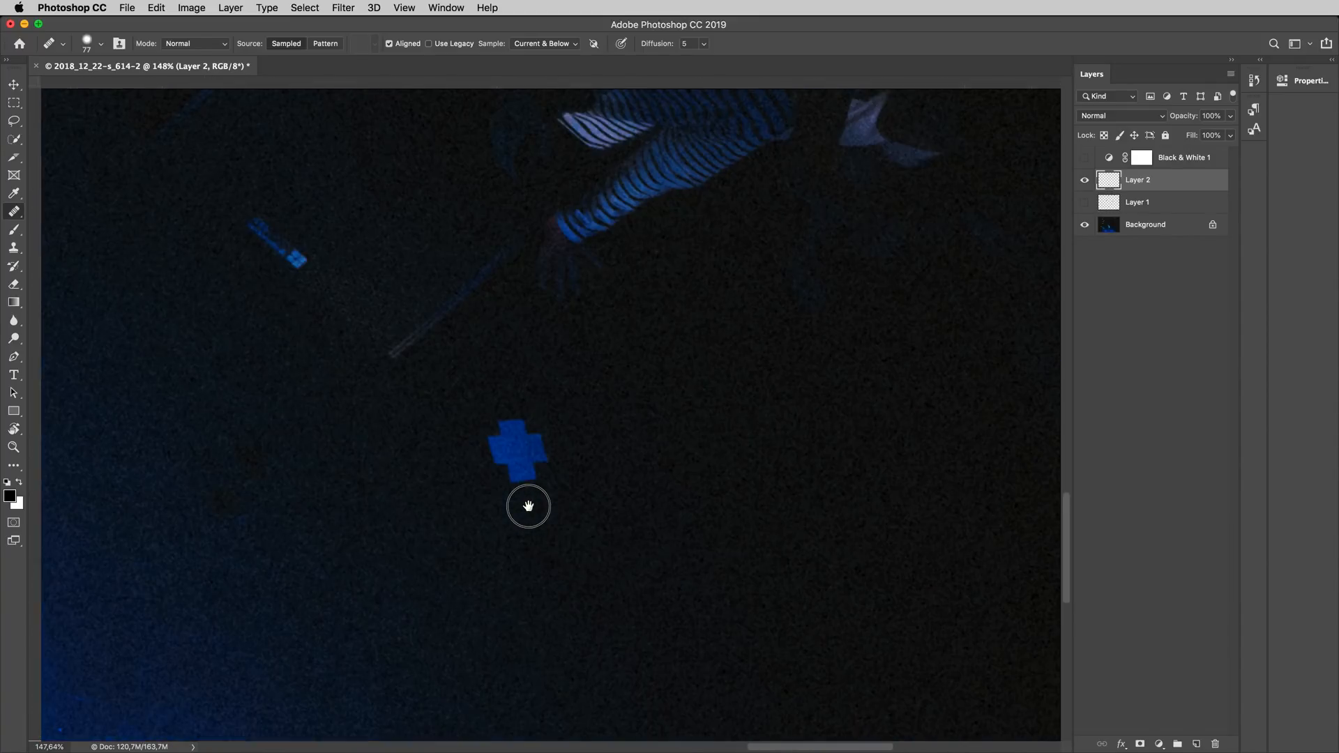
alt+click(623, 495)
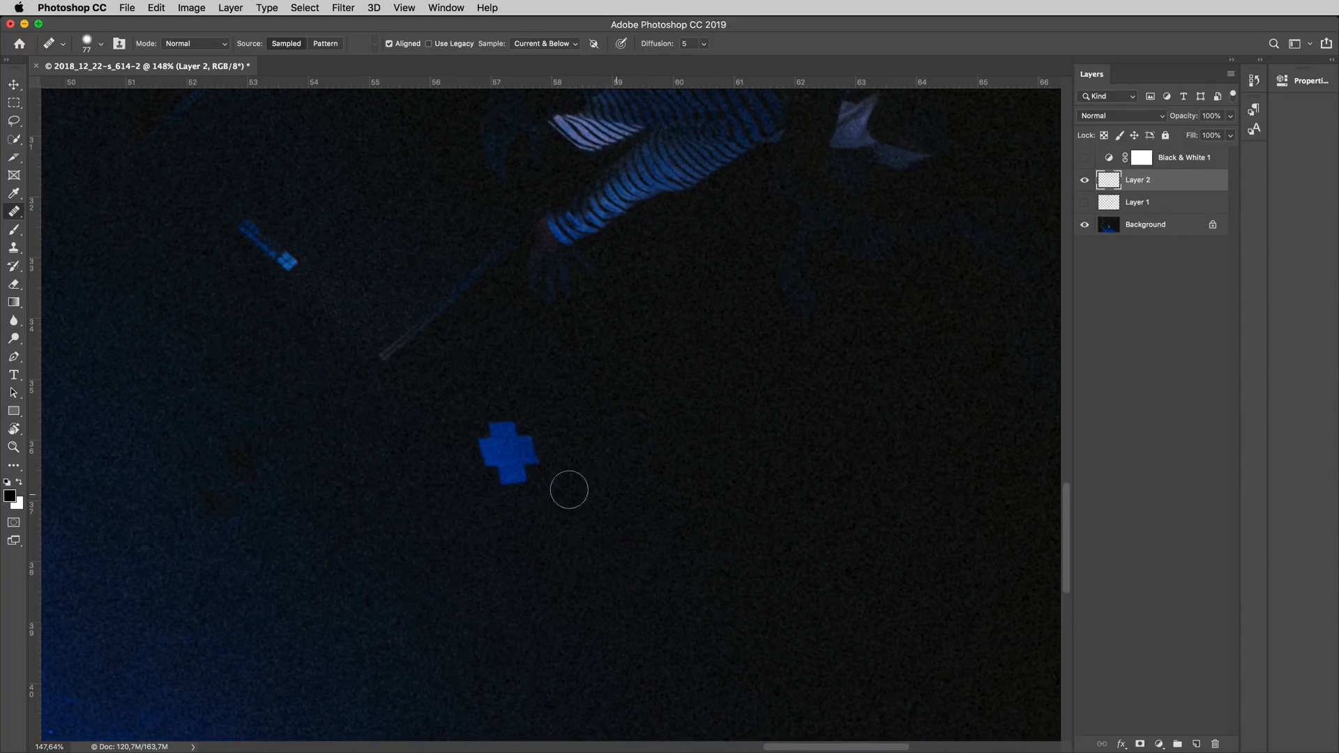
mouse_move(519, 481)
mouse_down()
mouse_move(490, 461)
mouse_move(505, 421)
mouse_move(545, 468)
mouse_move(497, 420)
mouse_move(494, 485)
mouse_move(563, 462)
mouse_move(468, 436)
mouse_up()
alt+click(584, 441)
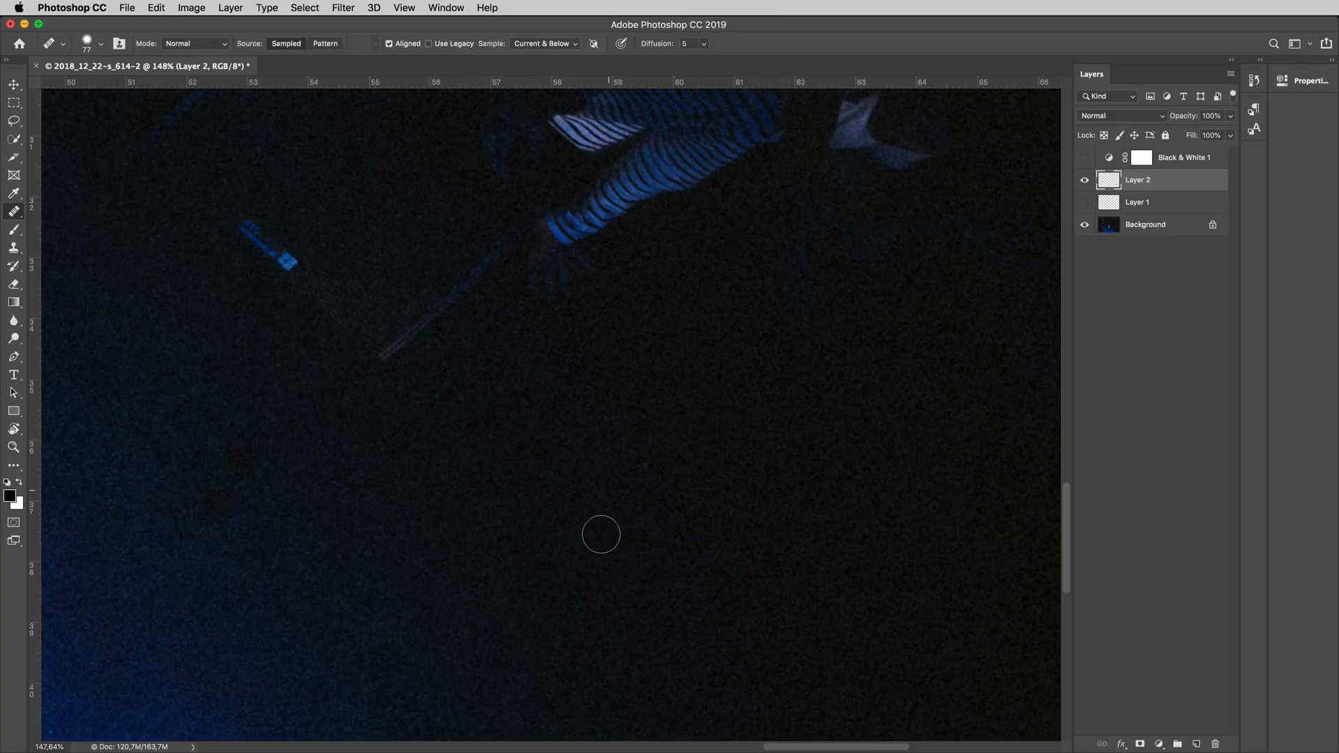
Step: View the whole photo and switch to the Clone Stamp Tool
key(z)
drag(523, 472, 389, 461)
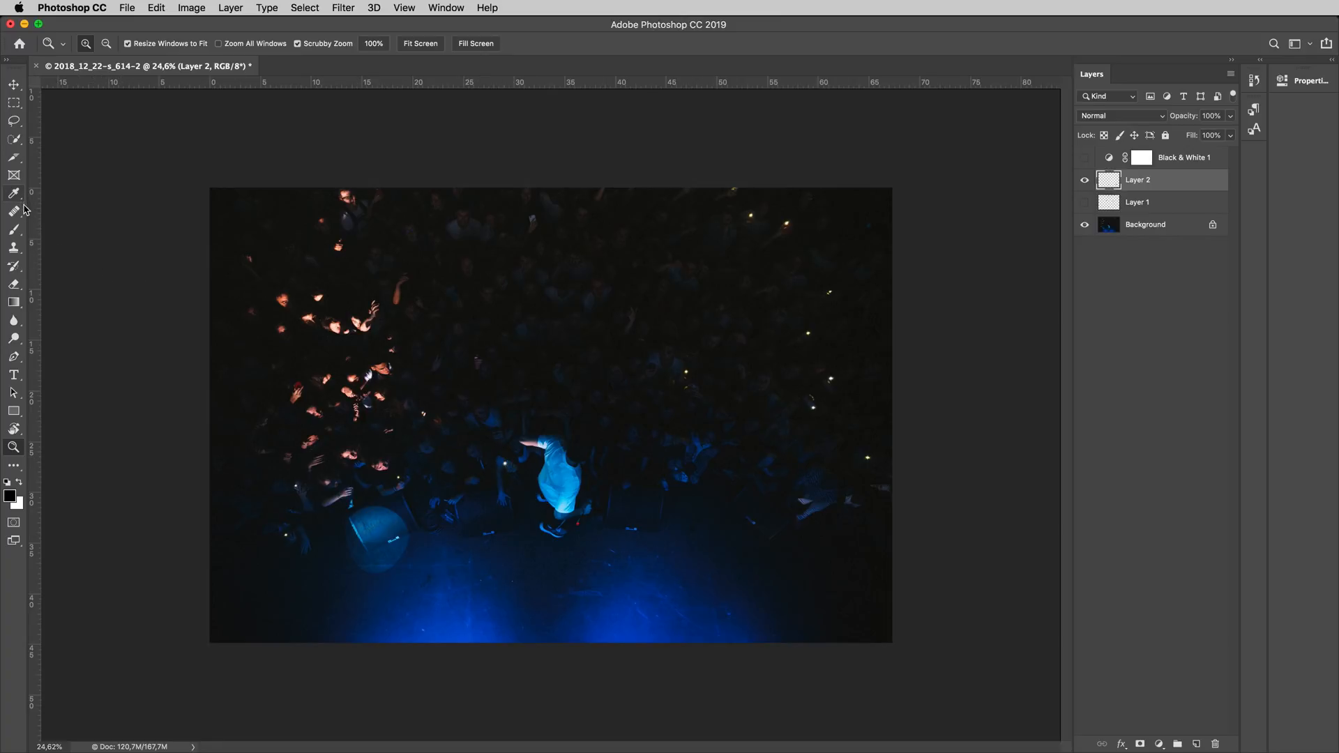
key(s)
right_click(17, 256)
click(70, 243)
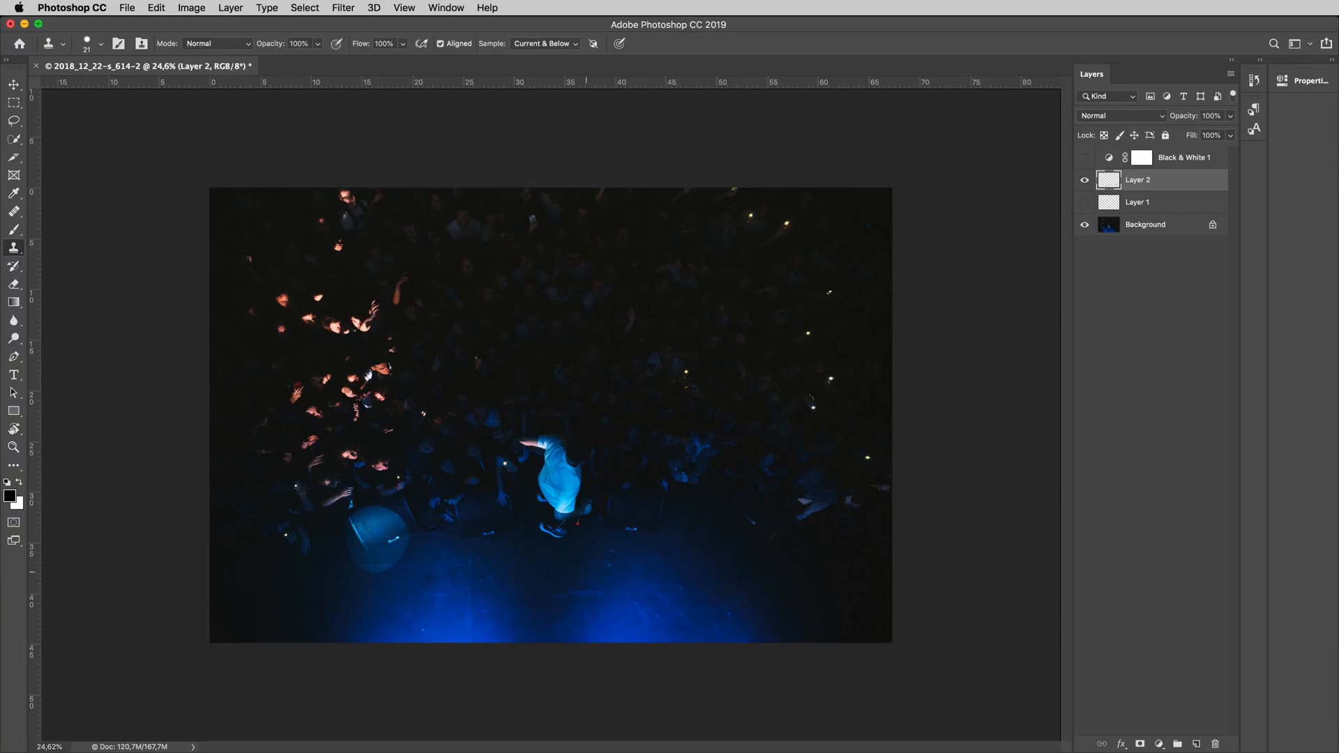
Step: Try cloning the bright blue stage floor over the dark floor near the performer's shoe with a 167-pixel Clone Stamp, and undo the strokes
key(z)
mouse_move(619, 547)
mouse_down()
mouse_move(695, 574)
mouse_move(632, 510)
mouse_up()
drag(543, 504, 556, 502)
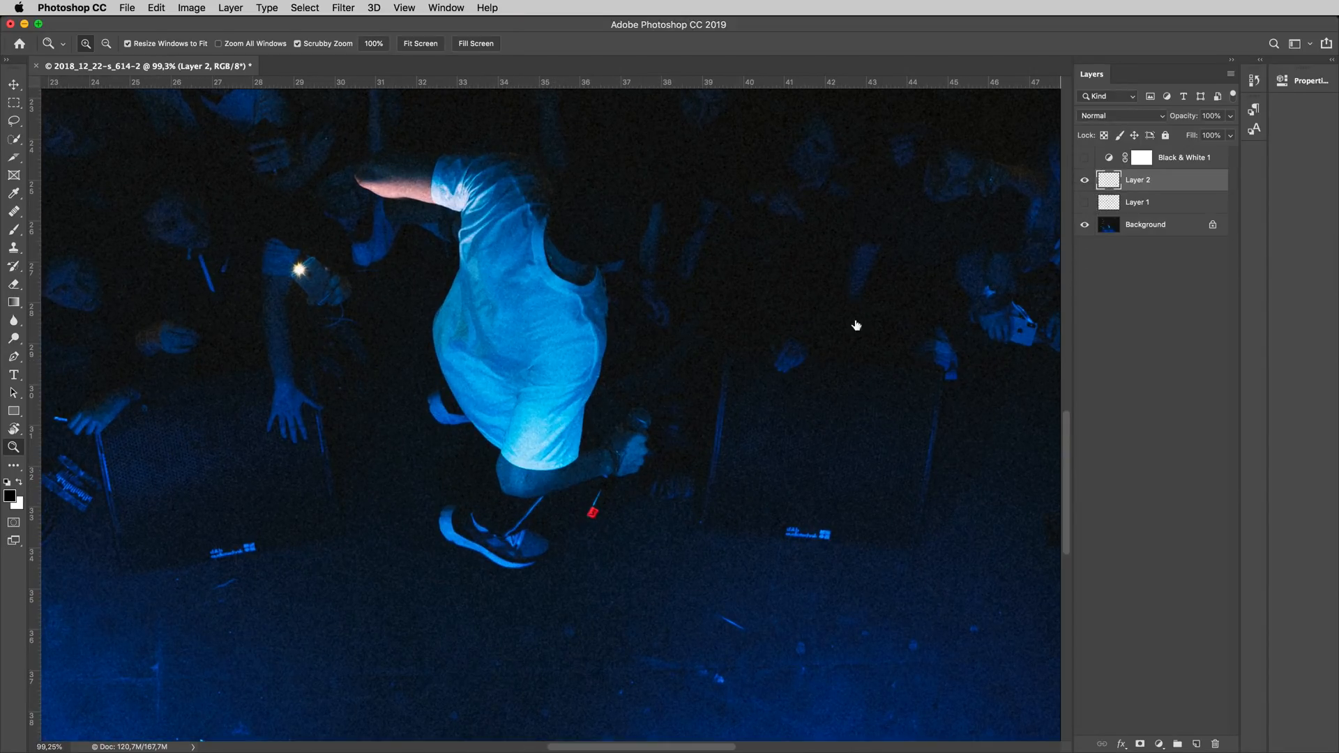
drag(532, 629, 891, 364)
key(super+r)
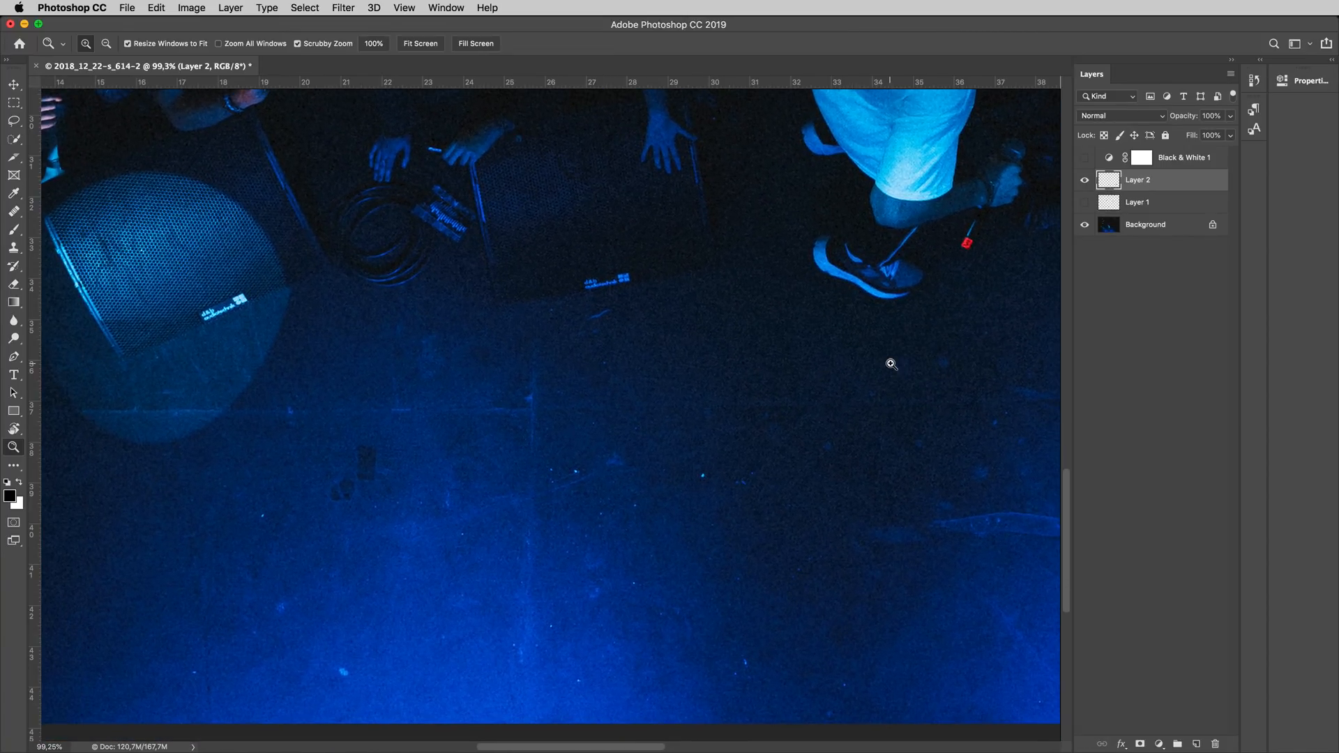
key(s)
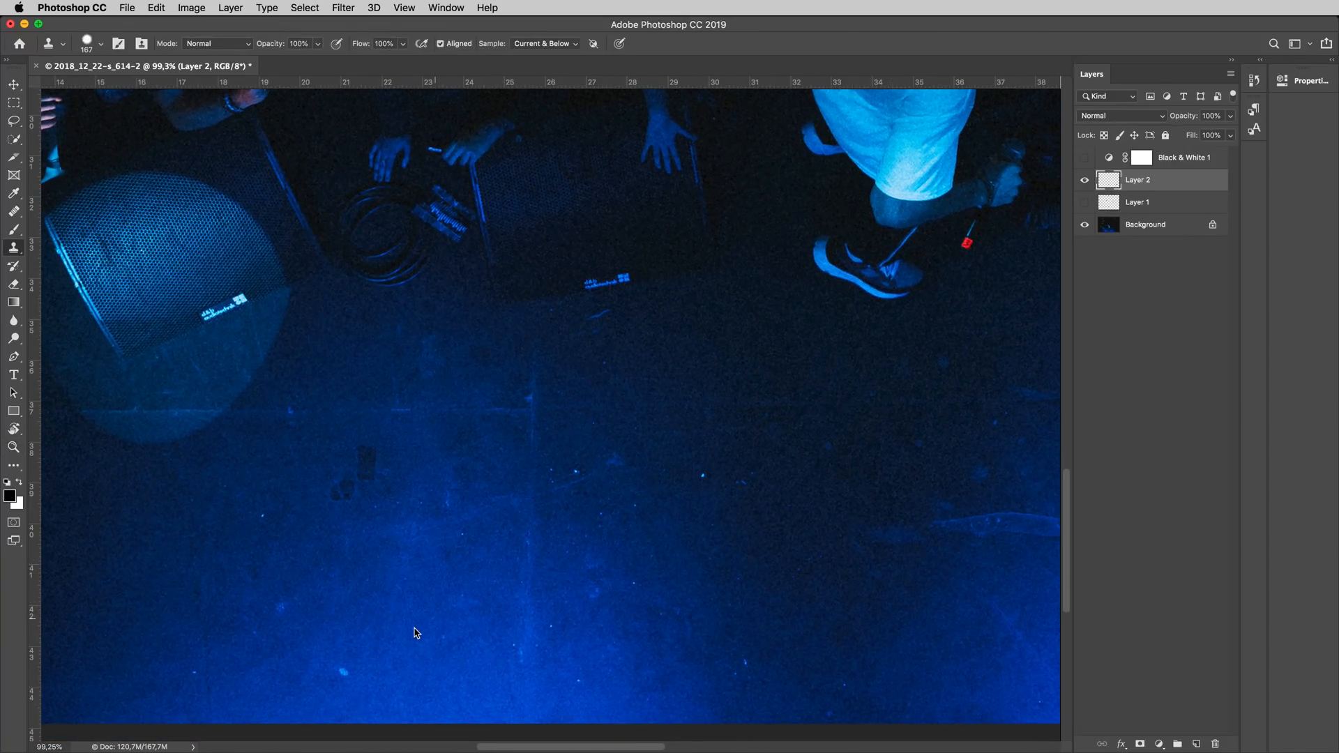
alt+click(377, 648)
click(784, 480)
shift+click(786, 337)
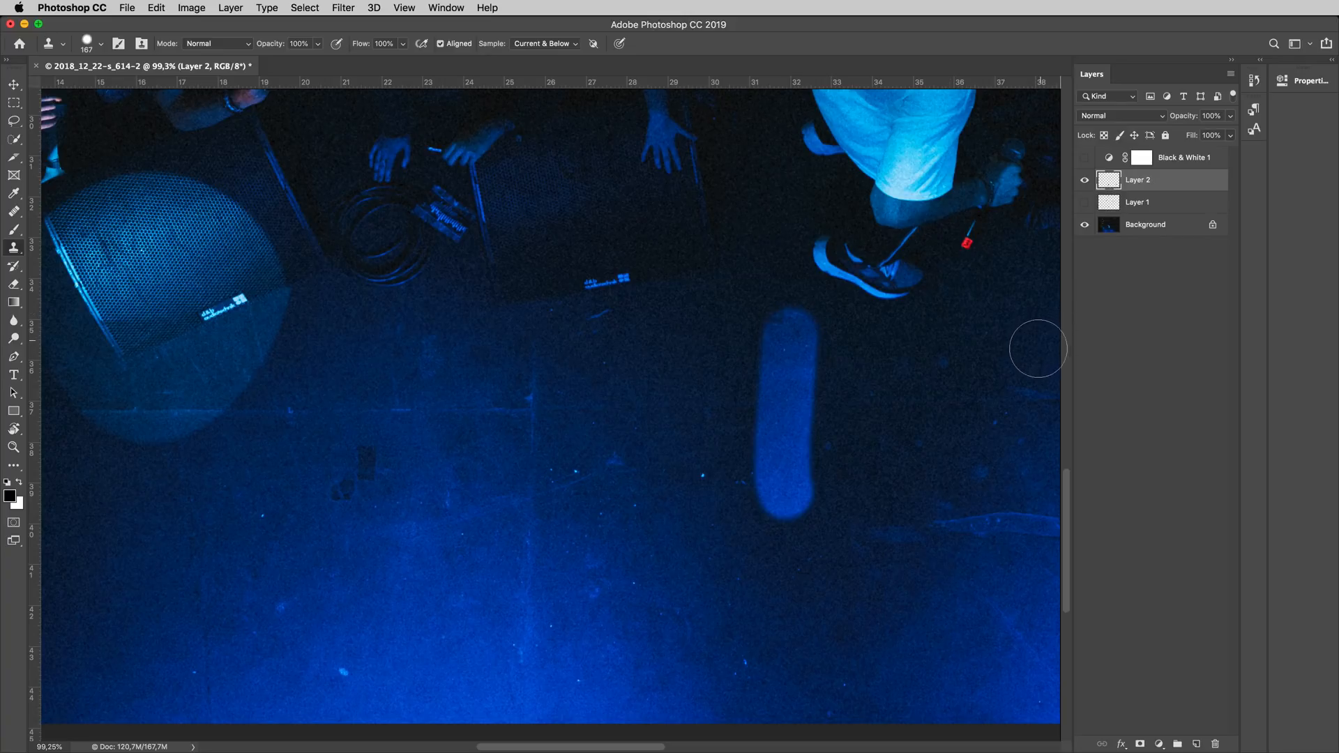
mouse_move(770, 459)
mouse_down()
mouse_move(827, 441)
mouse_move(822, 352)
mouse_move(855, 349)
mouse_up()
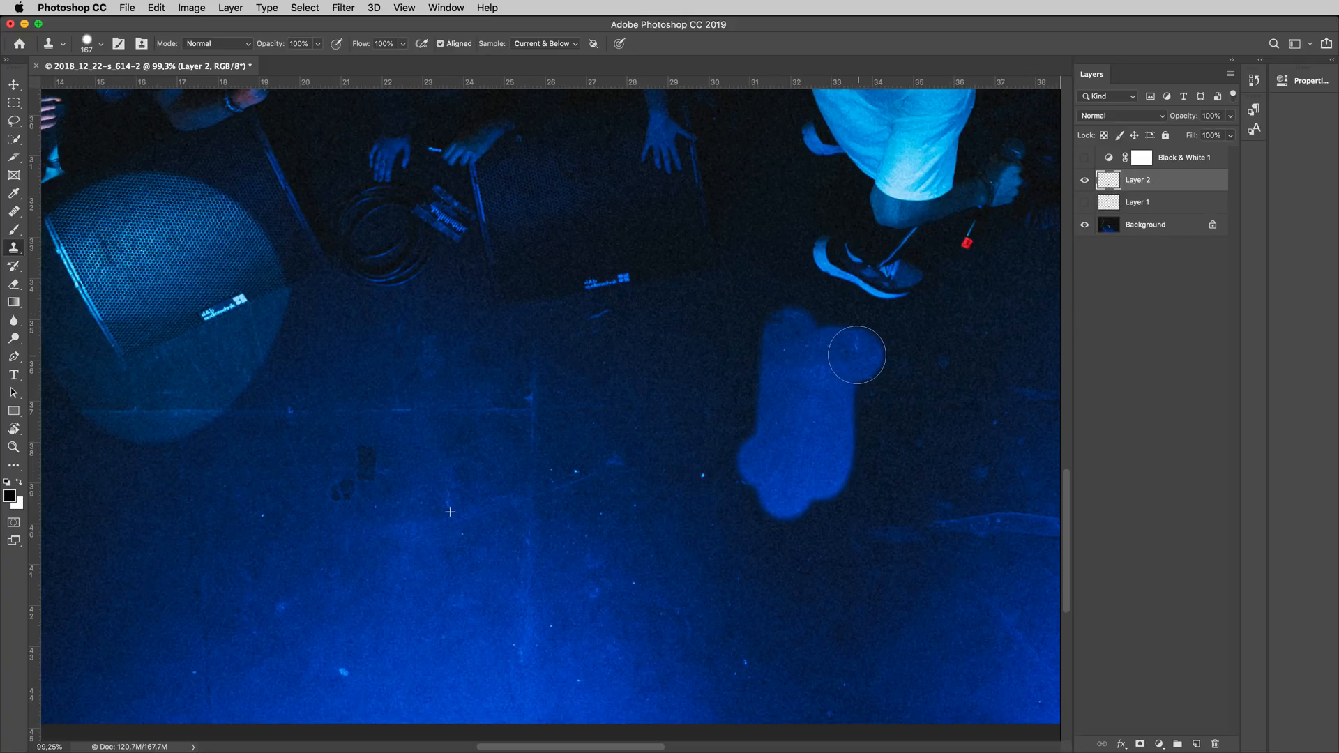
mouse_move(742, 339)
mouse_down()
mouse_move(750, 452)
mouse_move(917, 450)
mouse_move(931, 361)
mouse_move(818, 346)
mouse_move(712, 393)
mouse_move(767, 314)
mouse_move(703, 216)
mouse_move(735, 215)
mouse_move(851, 261)
mouse_move(901, 315)
mouse_move(783, 322)
mouse_move(701, 290)
mouse_move(772, 307)
mouse_move(812, 389)
mouse_up()
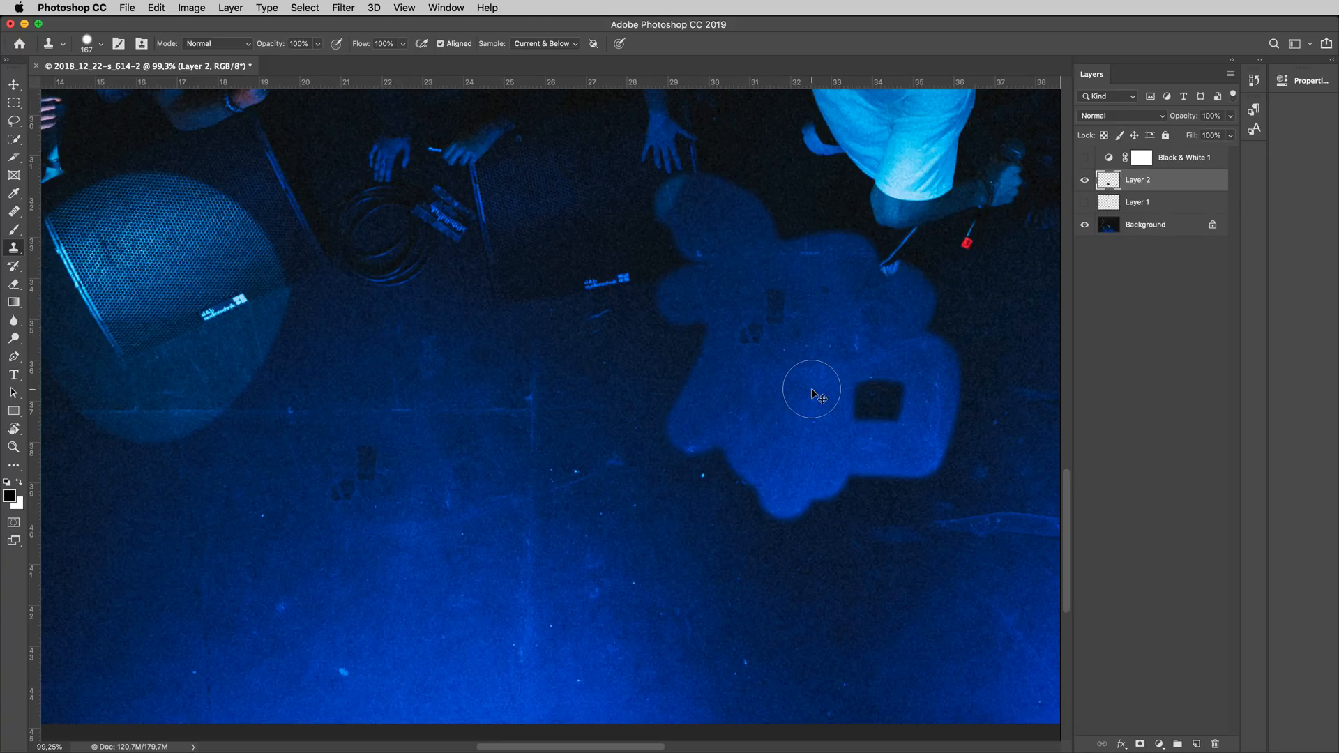
key(super+z)
key(super+z)
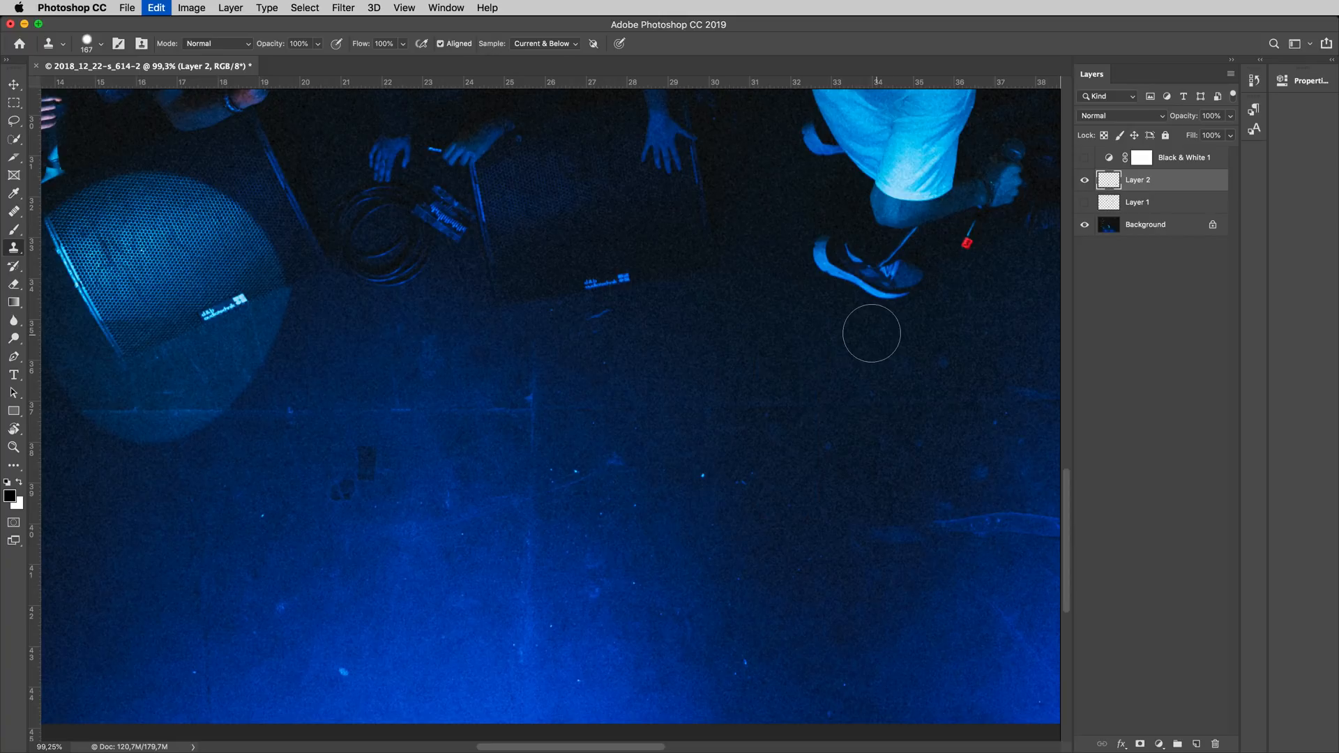
click(872, 333)
Step: Clone over the blue d&b audiotechnik logo on the stage speaker's lower edge with a 42-pixel Clone Stamp brush
key(z)
drag(691, 281, 585, 386)
key(super+r)
key(s)
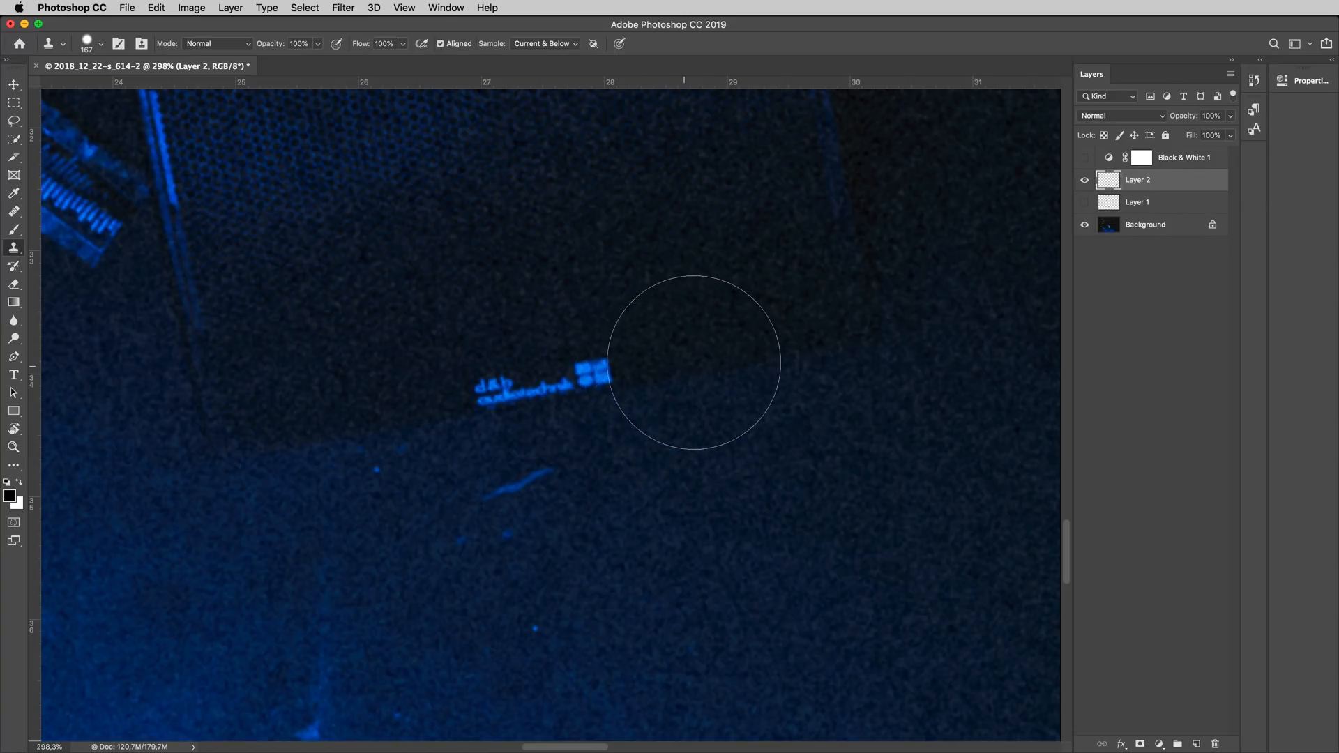
drag(704, 364, 567, 384)
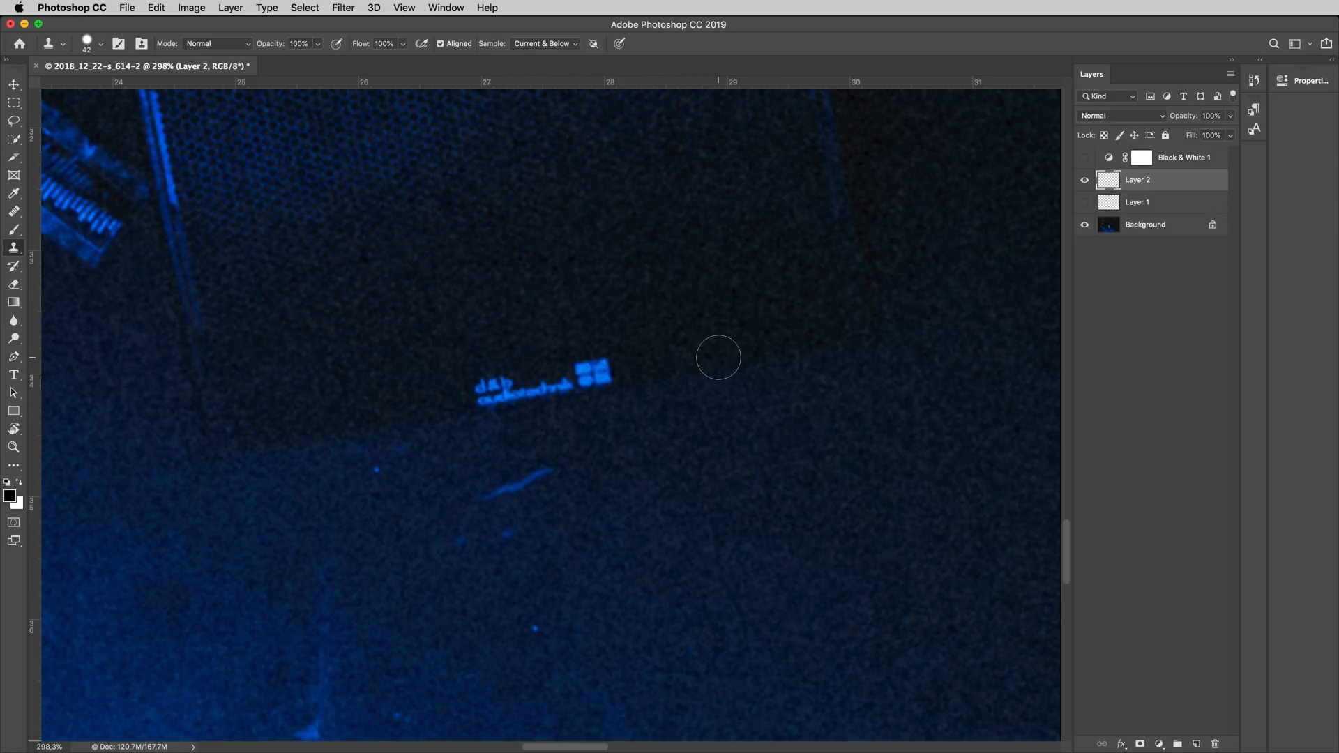
mouse_move(593, 377)
mouse_down()
mouse_move(491, 391)
mouse_move(513, 356)
mouse_move(467, 392)
mouse_up()
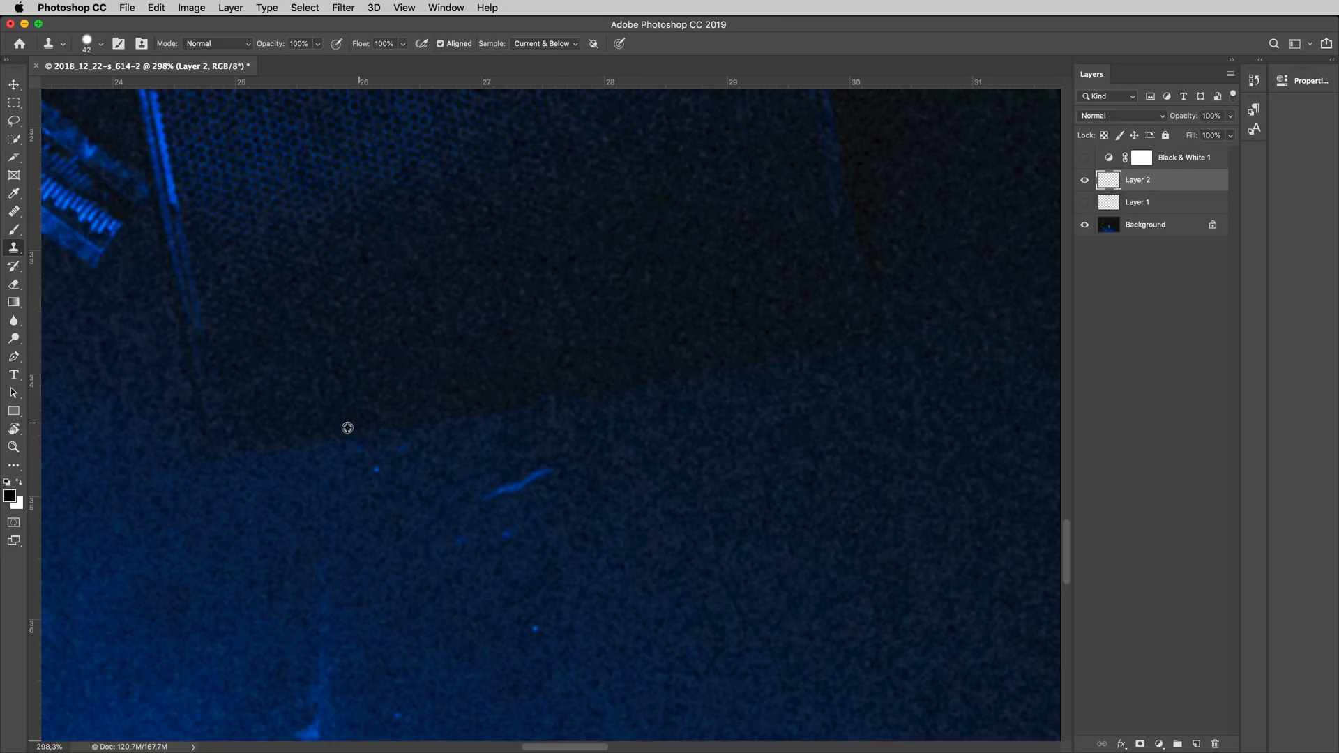
Step: Clone dark speaker texture along the lower edge where the logo was, and check the patch against the surrounding stage
mouse_move(476, 403)
mouse_down()
mouse_move(467, 386)
mouse_move(520, 371)
mouse_move(496, 379)
mouse_up()
key(z)
scroll(531, 380, down, 6)
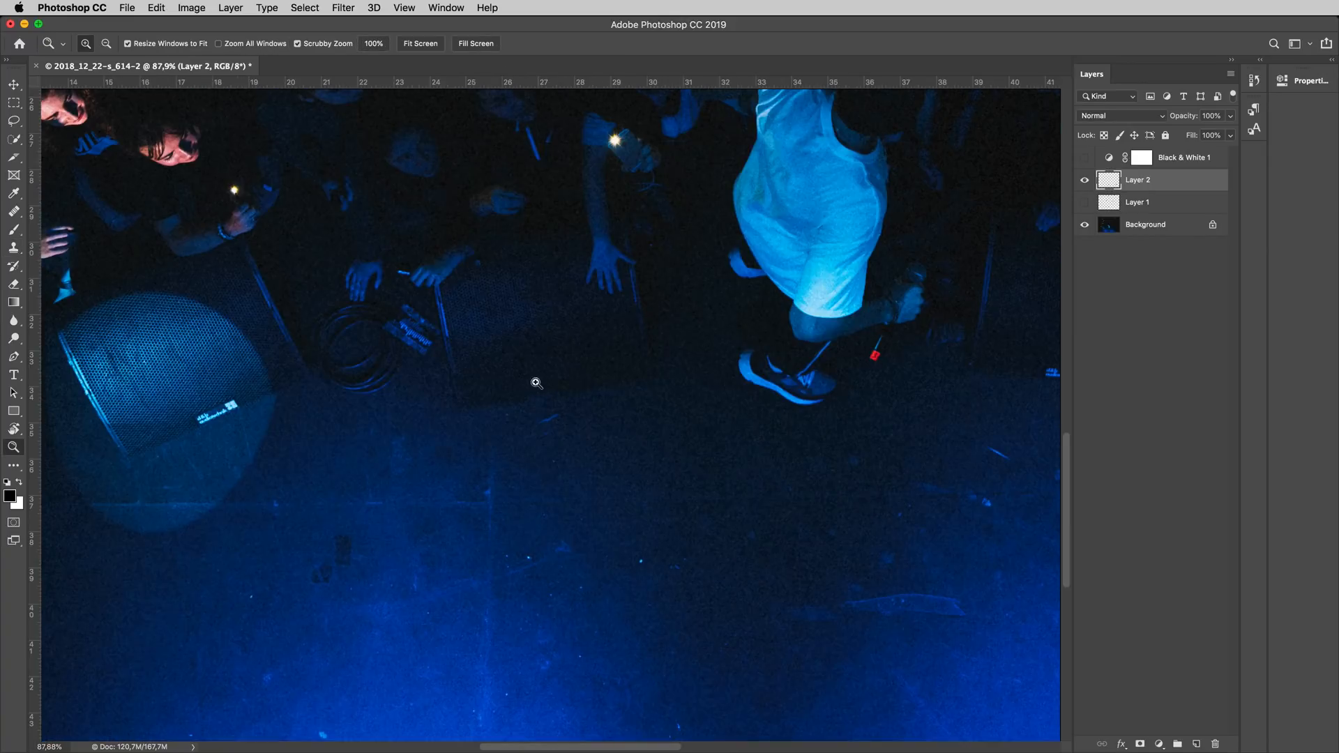
scroll(620, 392, up, 6)
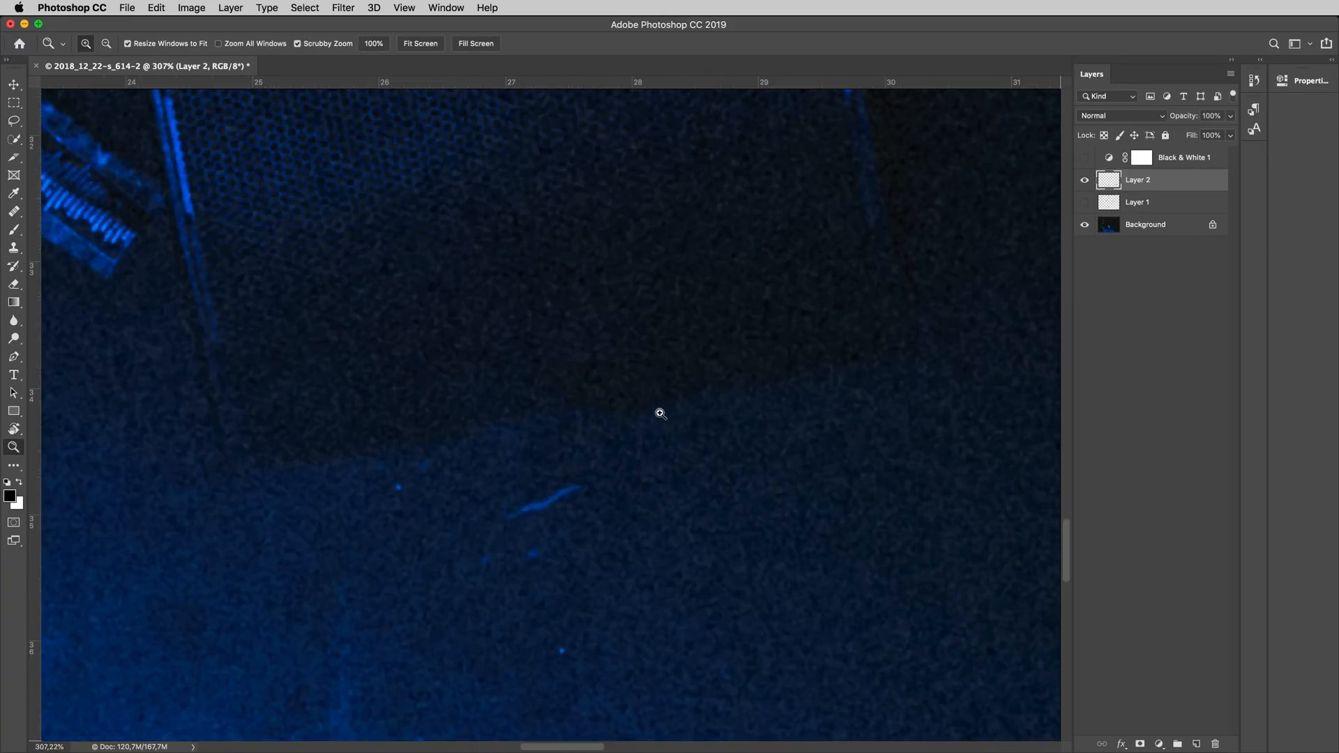
Step: Smooth the speaker's uneven lower edge with the Healing Brush and Content-Aware Spot Healing Brush, and compare with Layer 2 hidden and shown
key(j)
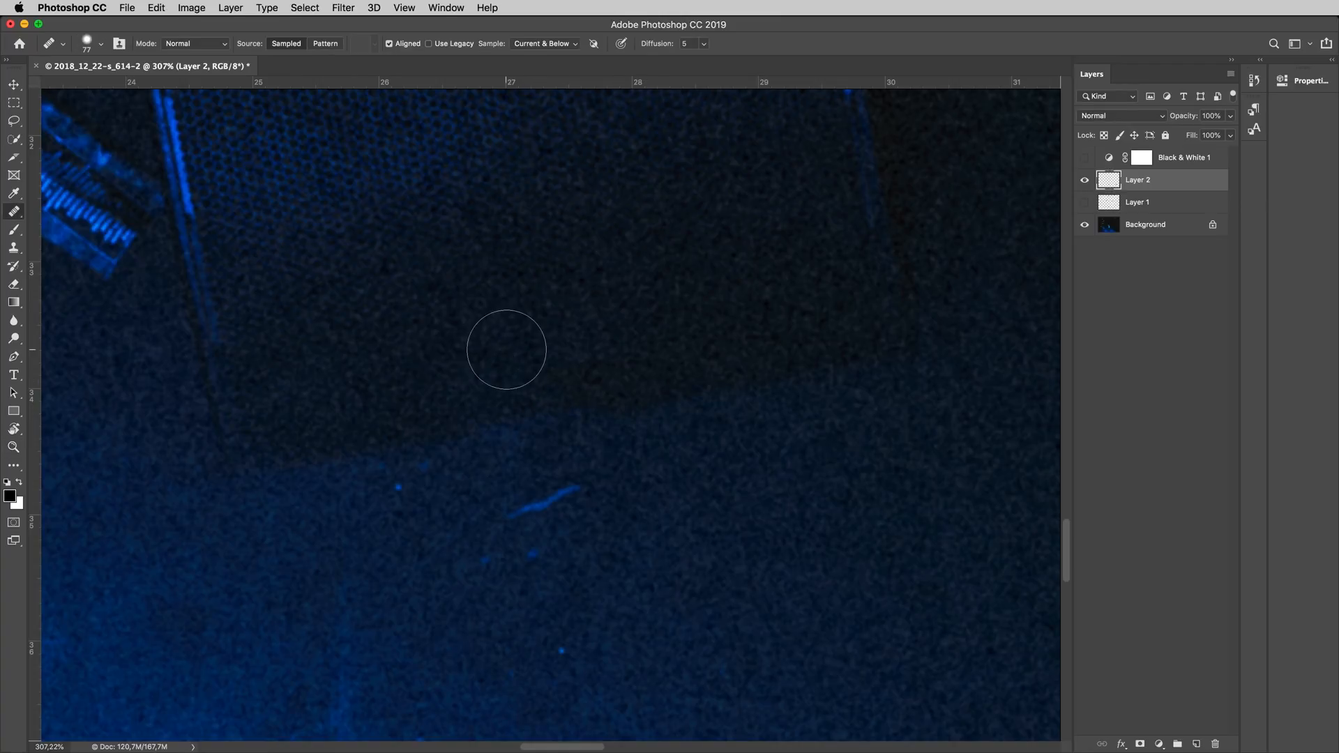
drag(526, 422, 507, 422)
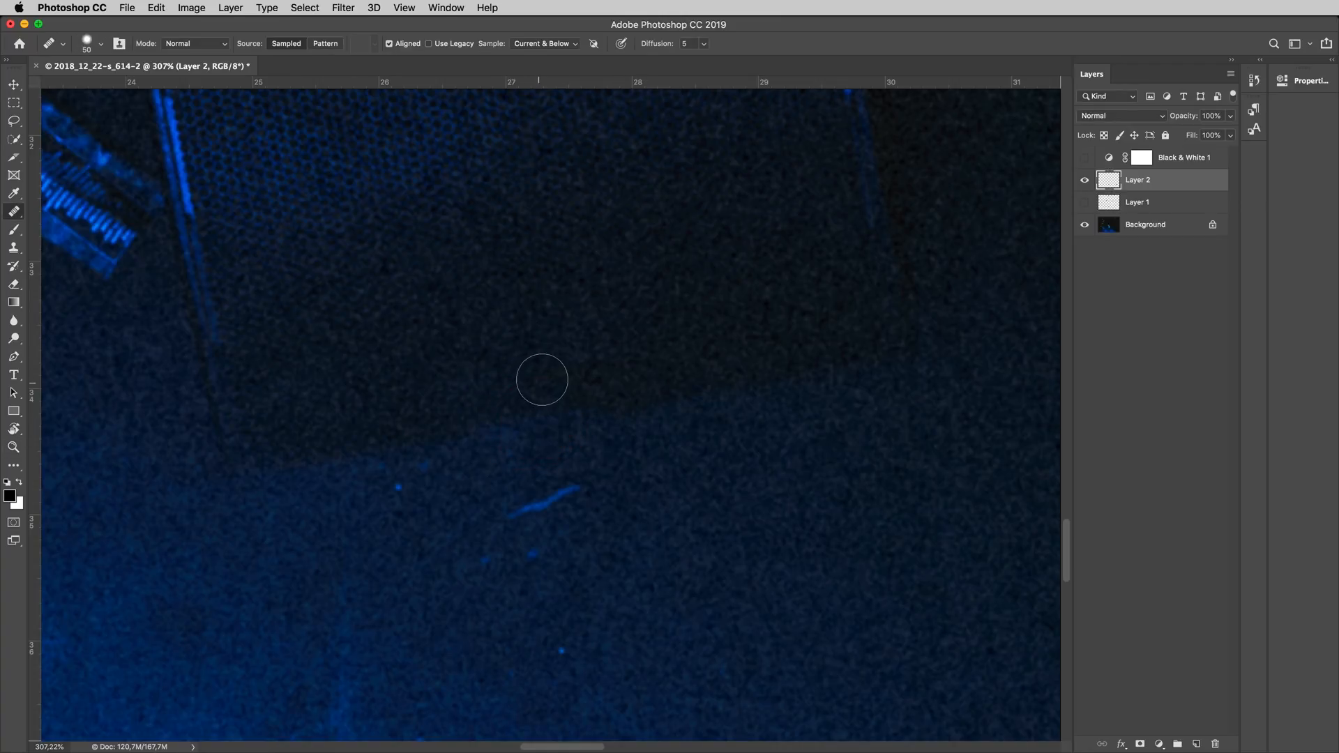
right_click(8, 212)
click(70, 210)
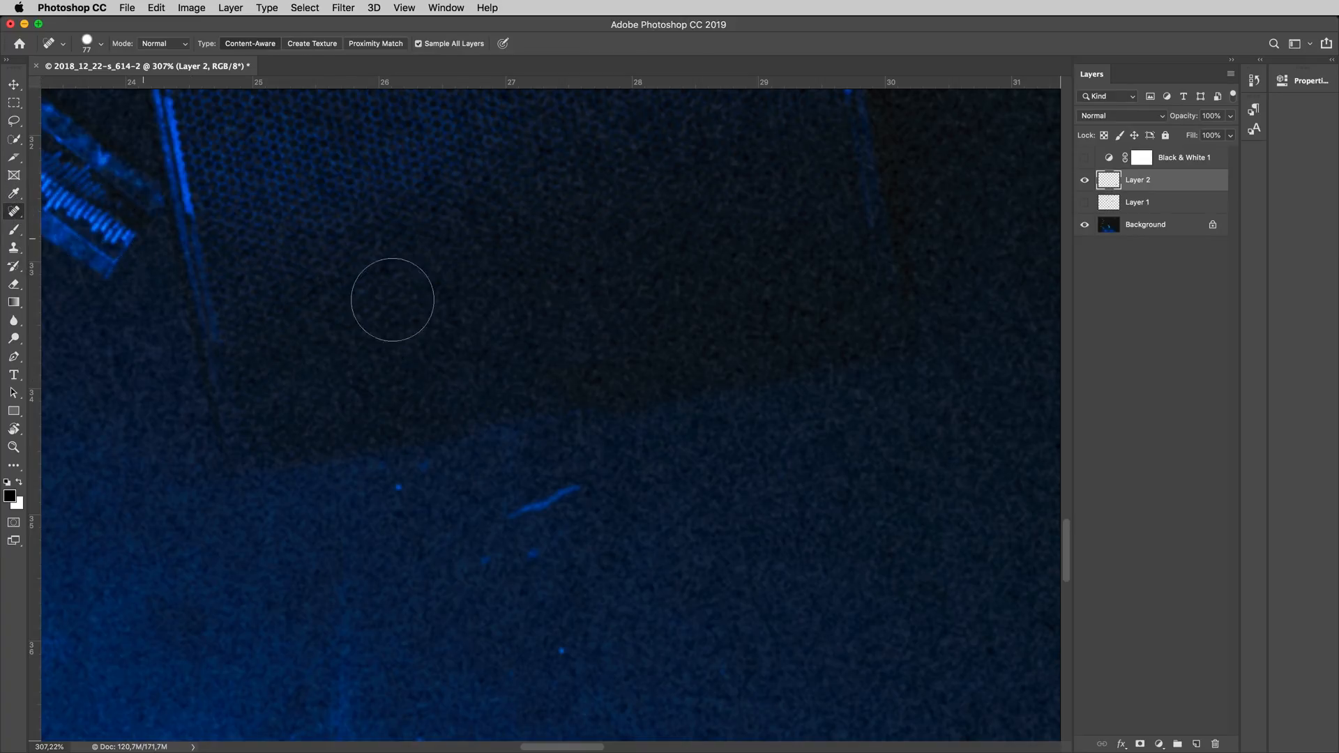
mouse_move(560, 364)
mouse_down()
mouse_move(571, 404)
mouse_move(559, 362)
mouse_move(584, 366)
mouse_move(572, 401)
mouse_move(636, 339)
mouse_up()
key(z)
drag(591, 399, 583, 363)
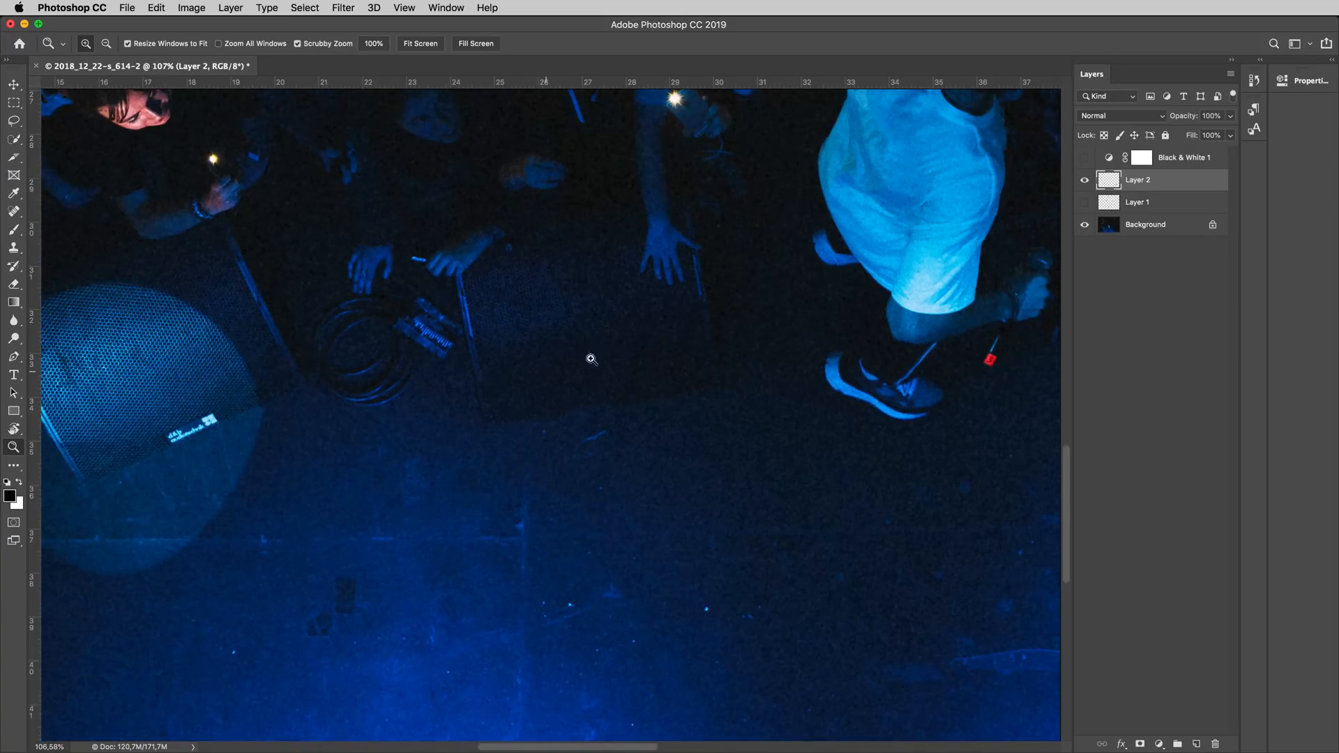
drag(634, 434, 607, 409)
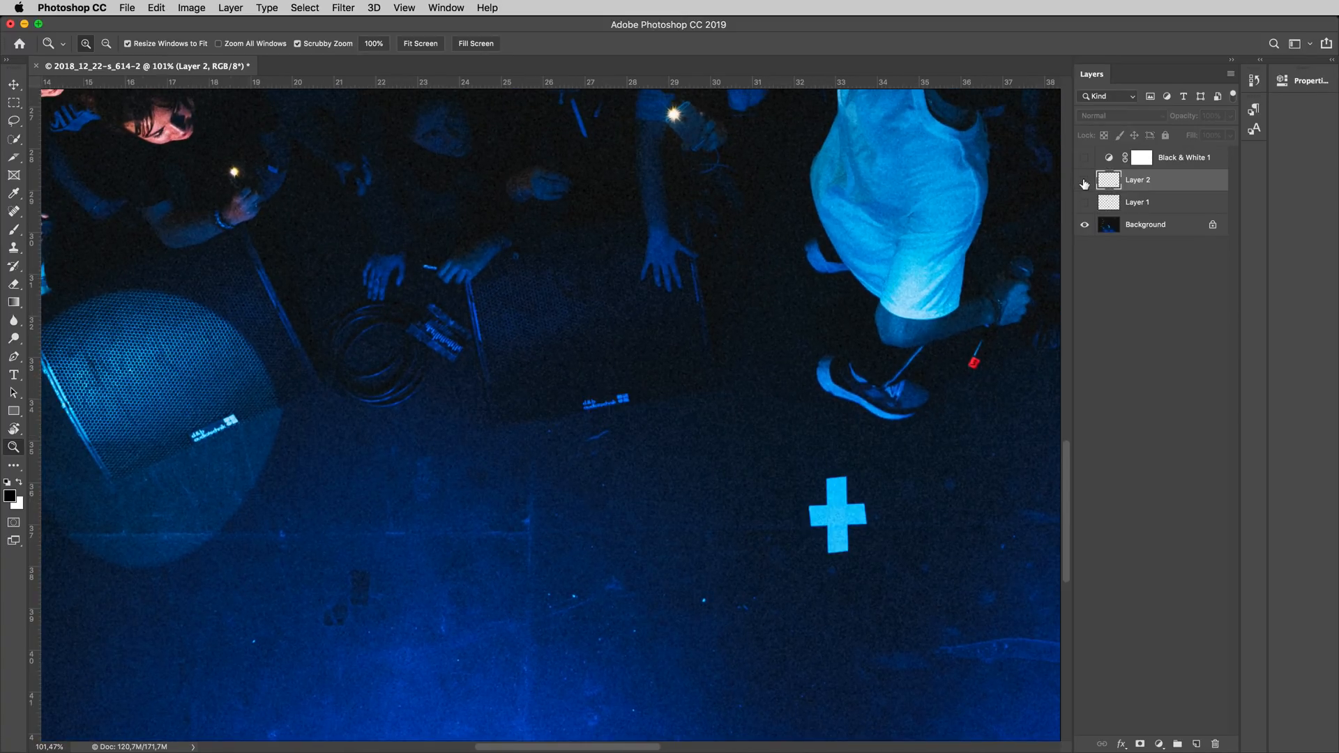
drag(634, 445, 646, 436)
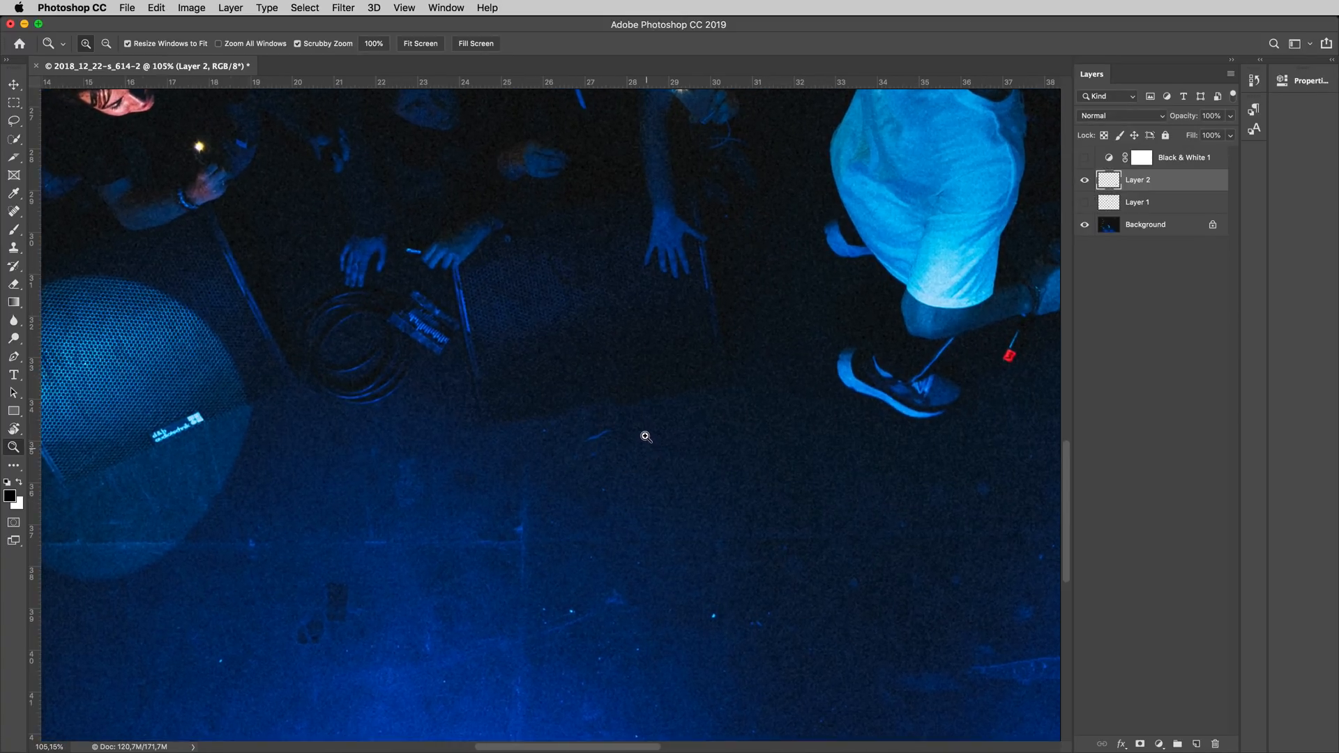
Step: Spot heal the small bright specks and scratches across the blue stage floor with a 77-pixel Content-Aware brush on Layer 2
key(j)
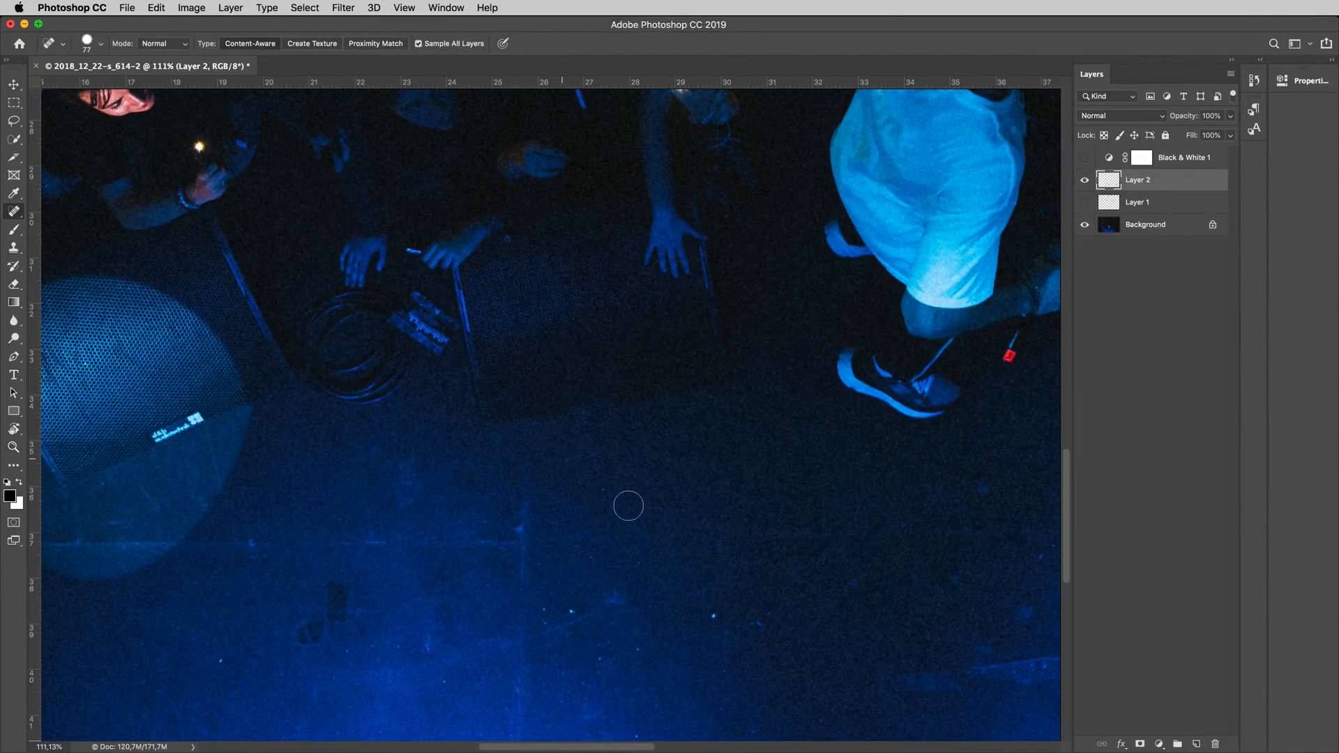
click(559, 524)
click(614, 598)
click(713, 613)
click(670, 610)
click(856, 581)
click(754, 622)
click(788, 543)
click(904, 525)
click(983, 486)
click(220, 662)
click(179, 628)
click(149, 642)
click(257, 530)
Step: Show Layer 1 again and view the whole retouched photo
key(z)
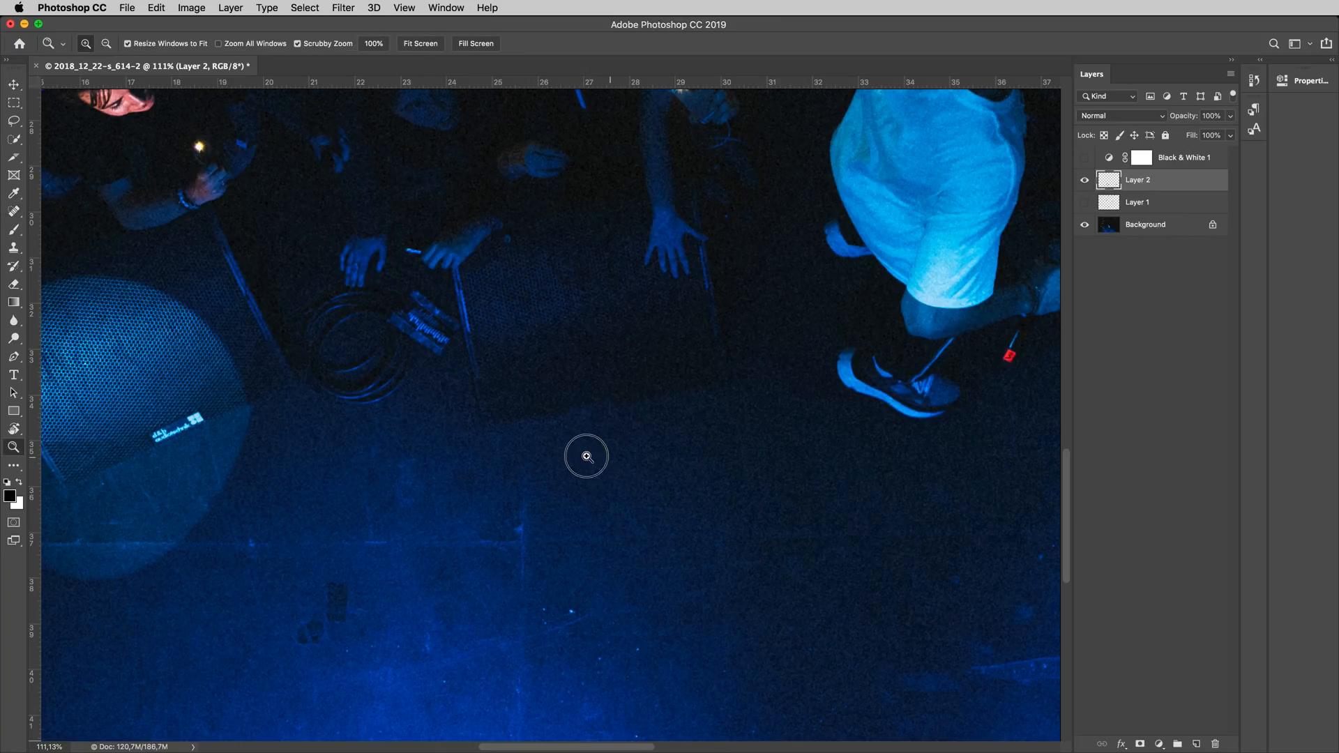
alt+click(593, 454)
alt+click(529, 427)
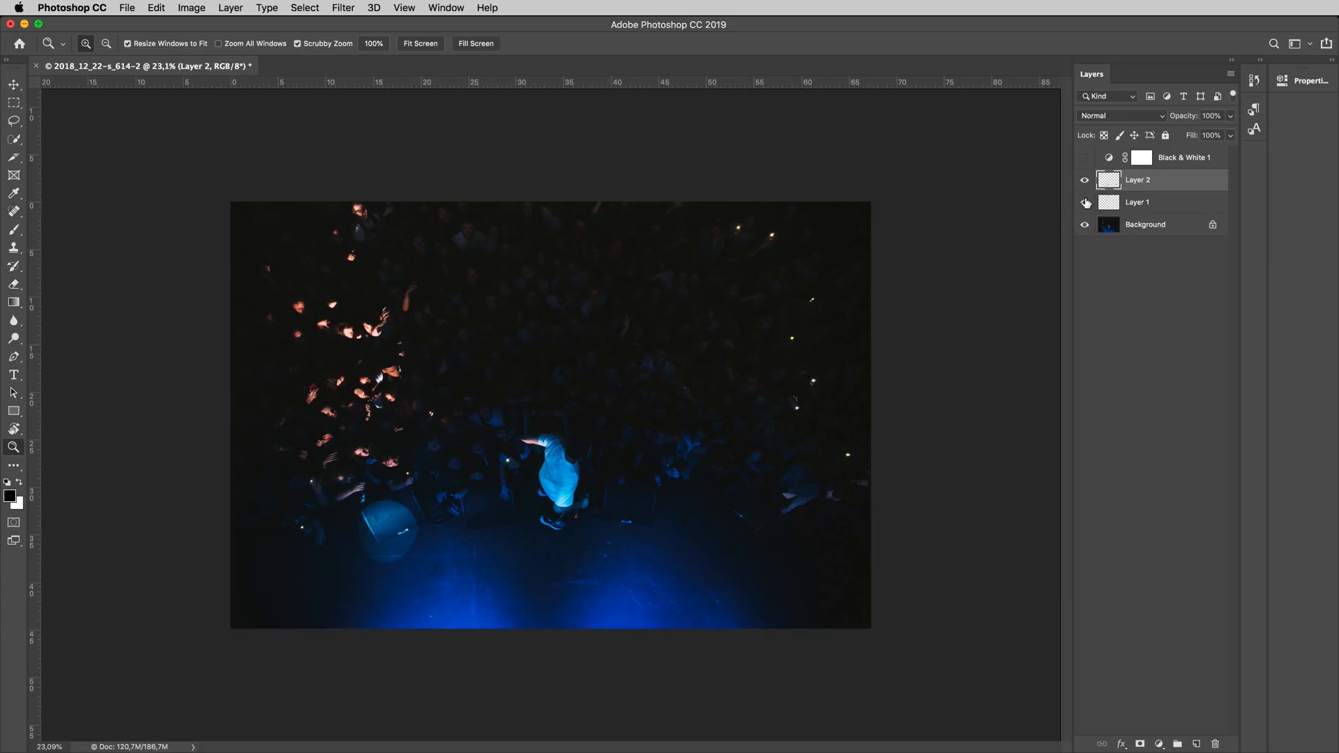
drag(699, 270, 691, 269)
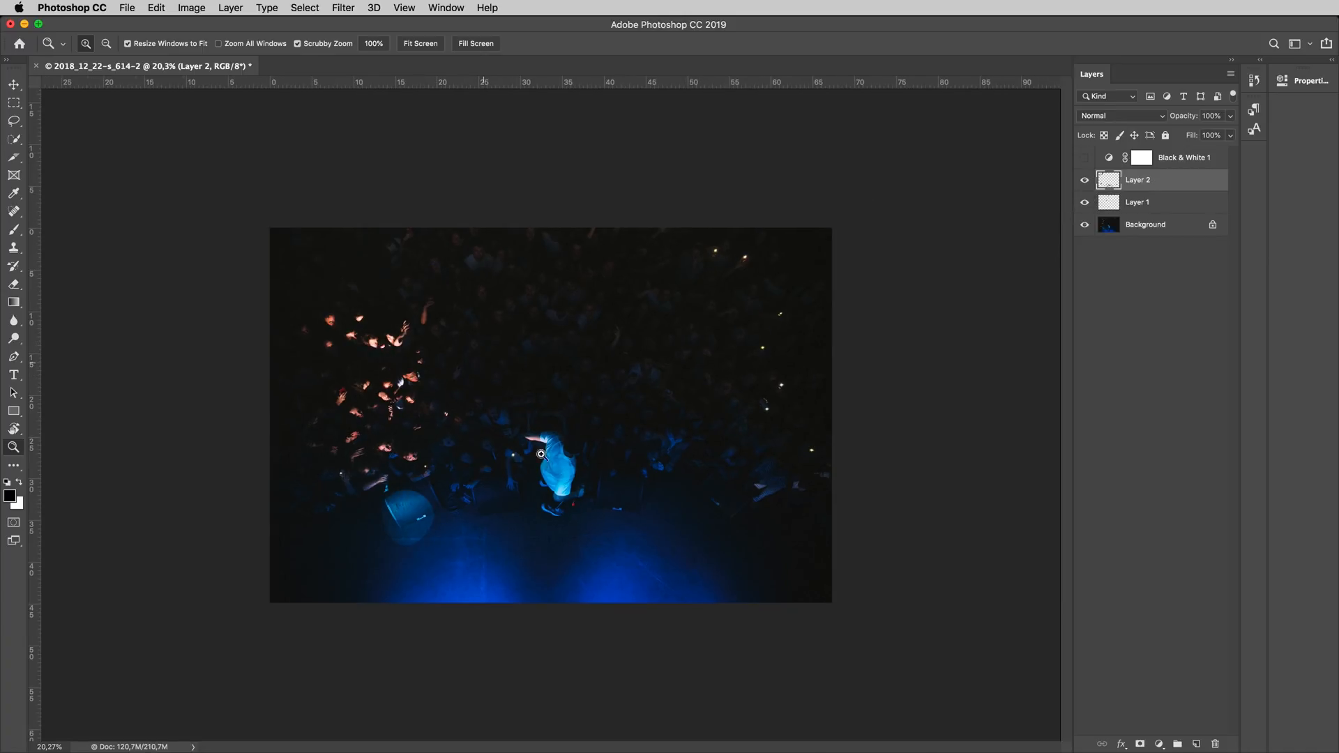
mouse_move(506, 464)
mouse_down()
mouse_move(553, 472)
mouse_move(524, 465)
mouse_up()
drag(609, 449, 576, 453)
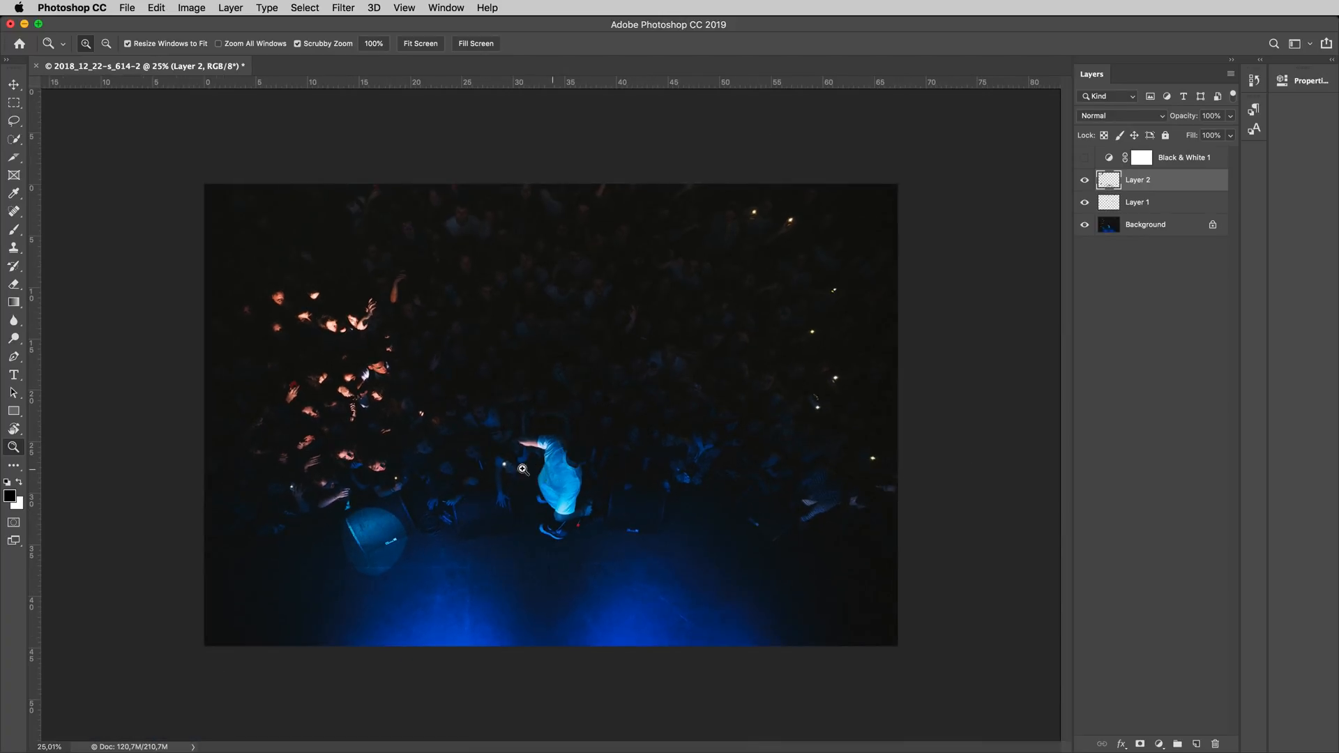
Step: Try healing away the bright phone light beside the performer with the 77-pixel Content-Aware Spot Healing Brush, and remove the repair
mouse_move(517, 478)
mouse_down()
mouse_move(538, 470)
mouse_move(637, 514)
mouse_move(669, 389)
mouse_move(636, 403)
mouse_move(652, 412)
mouse_move(645, 396)
mouse_move(623, 411)
mouse_move(637, 402)
mouse_up()
key(j)
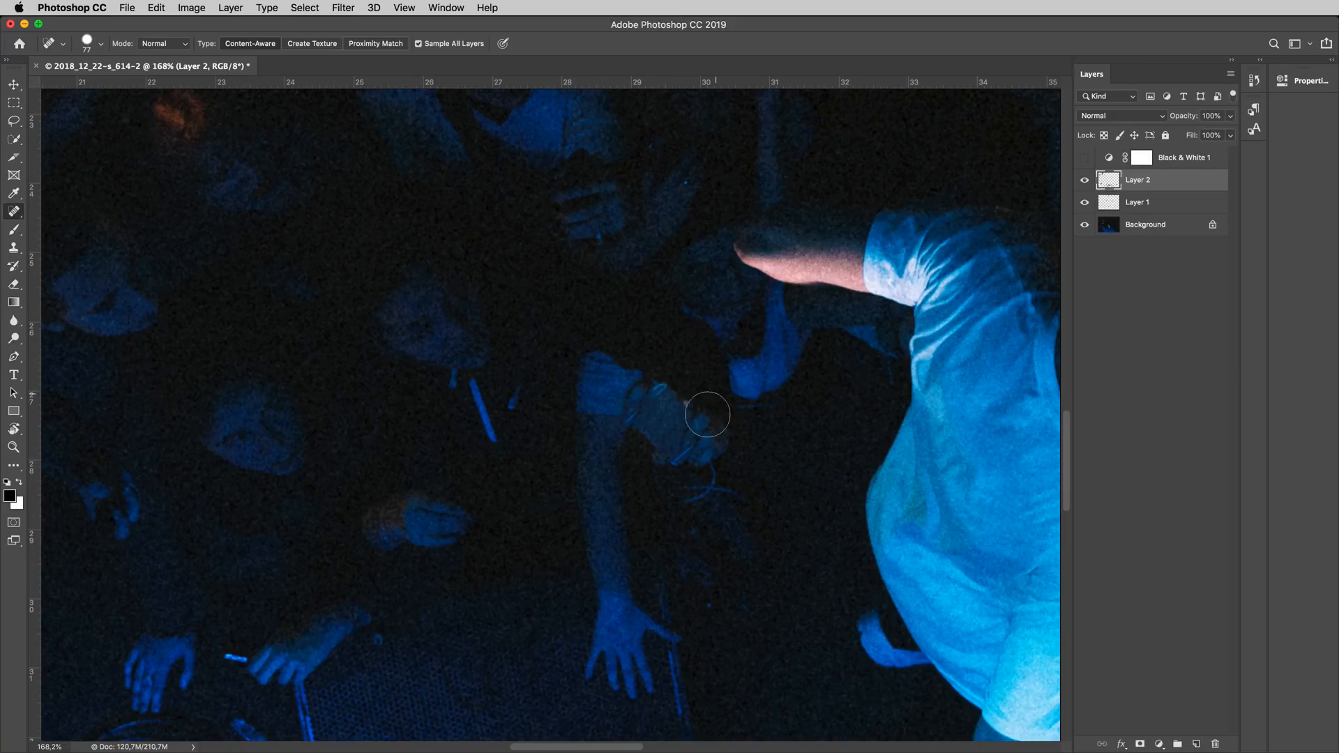
key(e)
scroll(668, 412, up, 3)
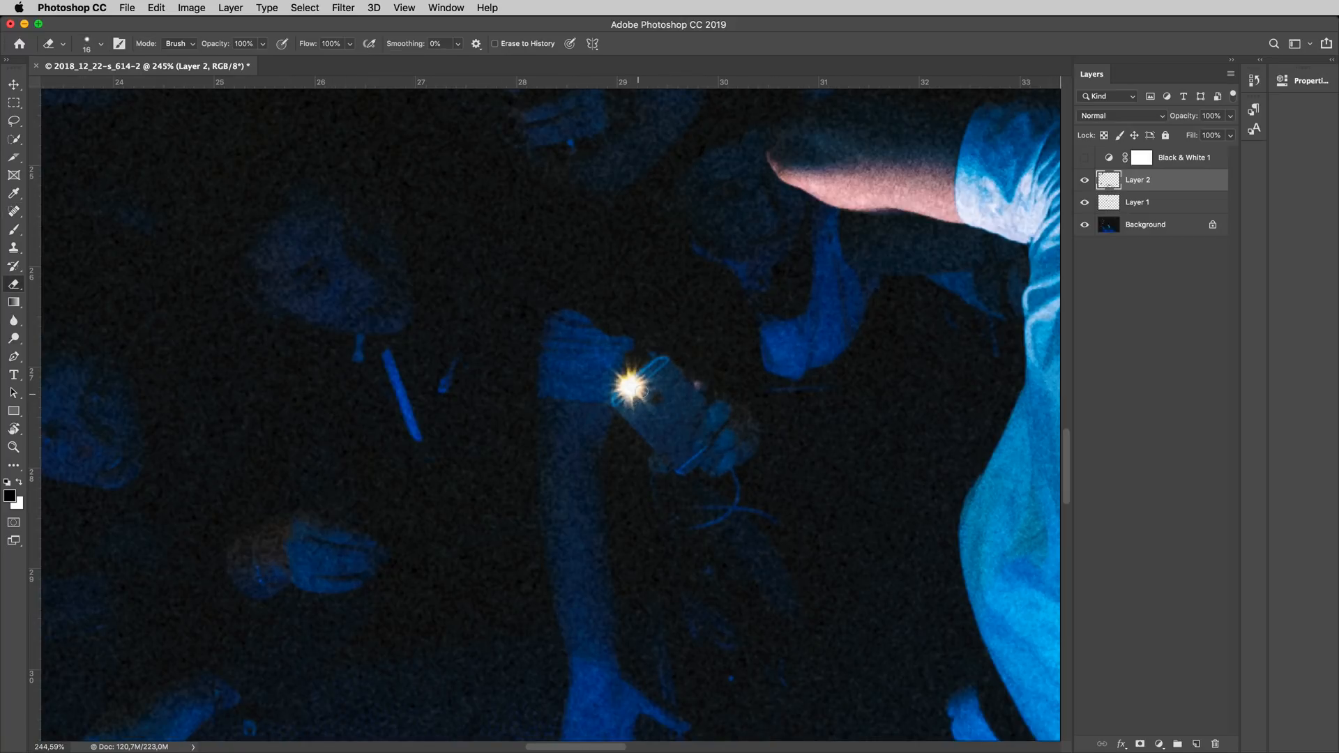
Step: Clone the phone's edge and the dark background over the outer half of the phone light with a small Clone Stamp brush
key(z)
click(643, 390)
click(651, 332)
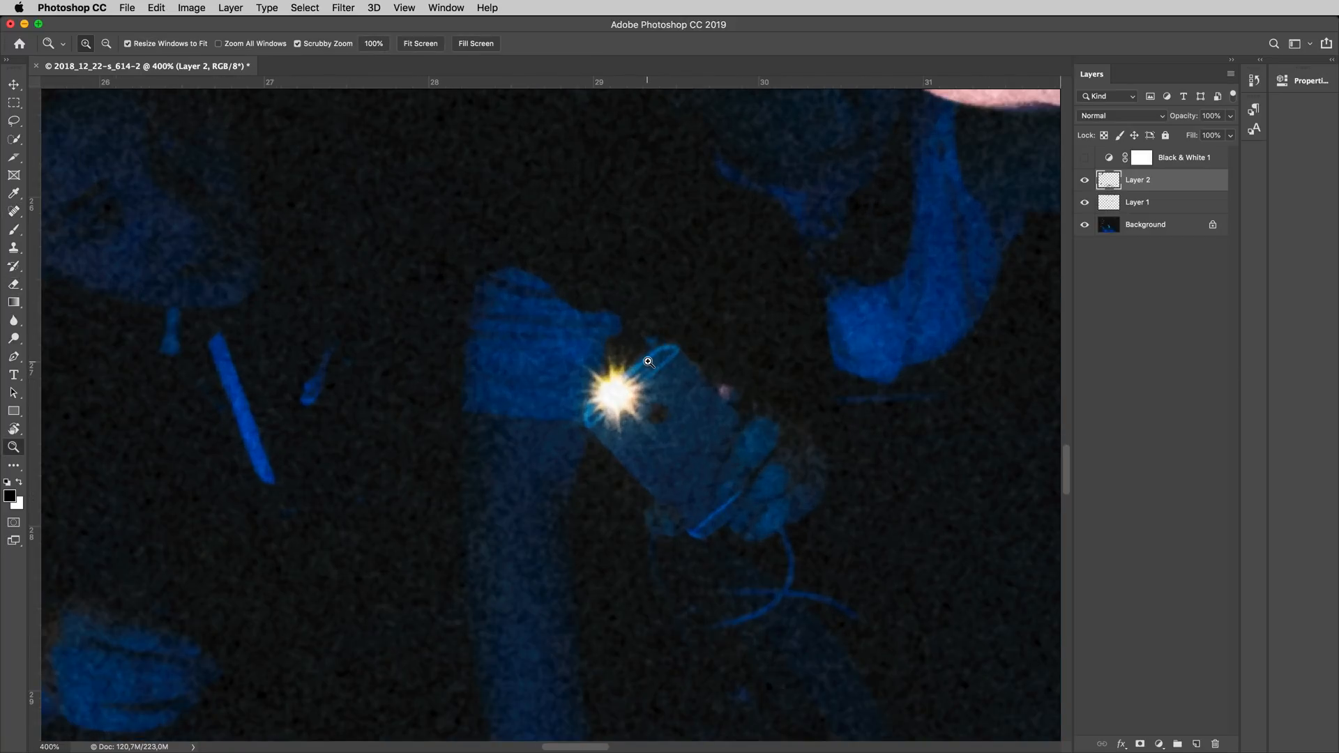
click(664, 386)
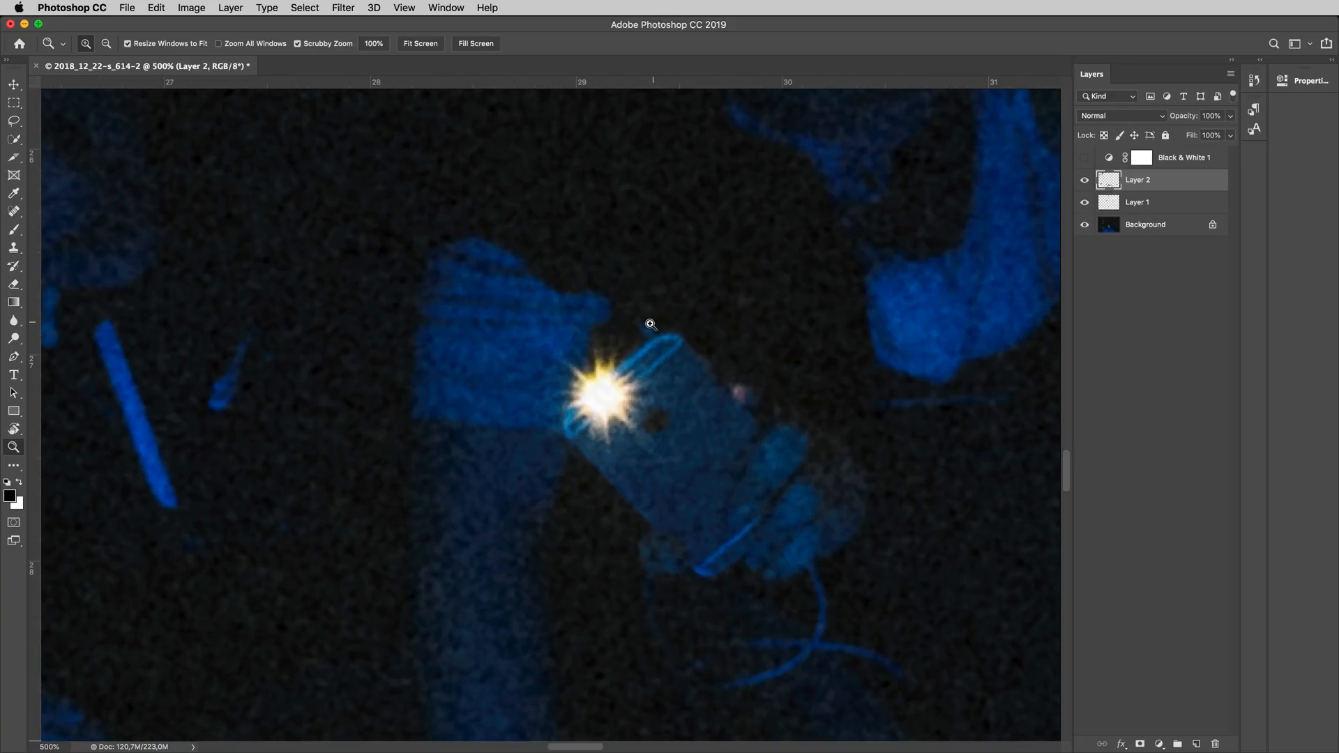
key(s)
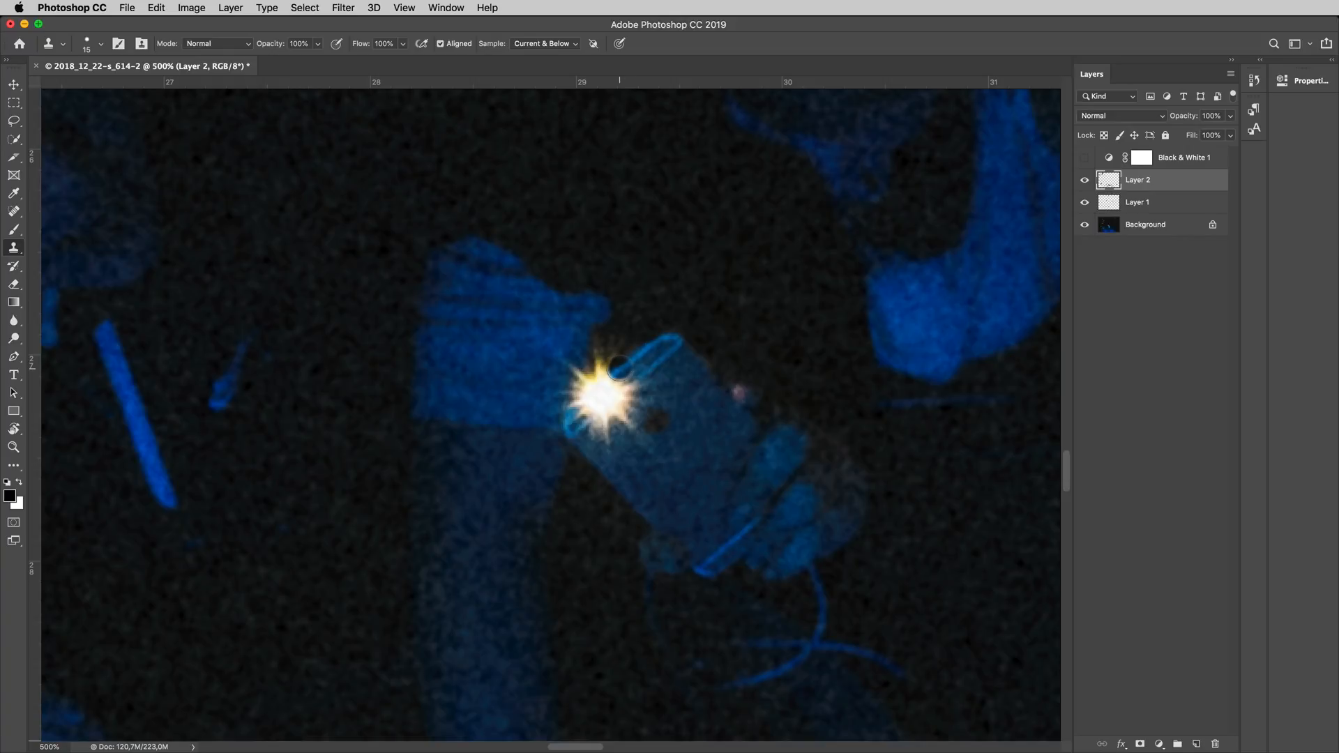
mouse_move(626, 362)
mouse_down()
mouse_move(613, 337)
mouse_move(614, 374)
mouse_move(645, 369)
mouse_move(645, 401)
mouse_move(650, 390)
mouse_move(635, 410)
mouse_move(606, 392)
mouse_move(606, 426)
mouse_up()
key(])
key(])
key([)
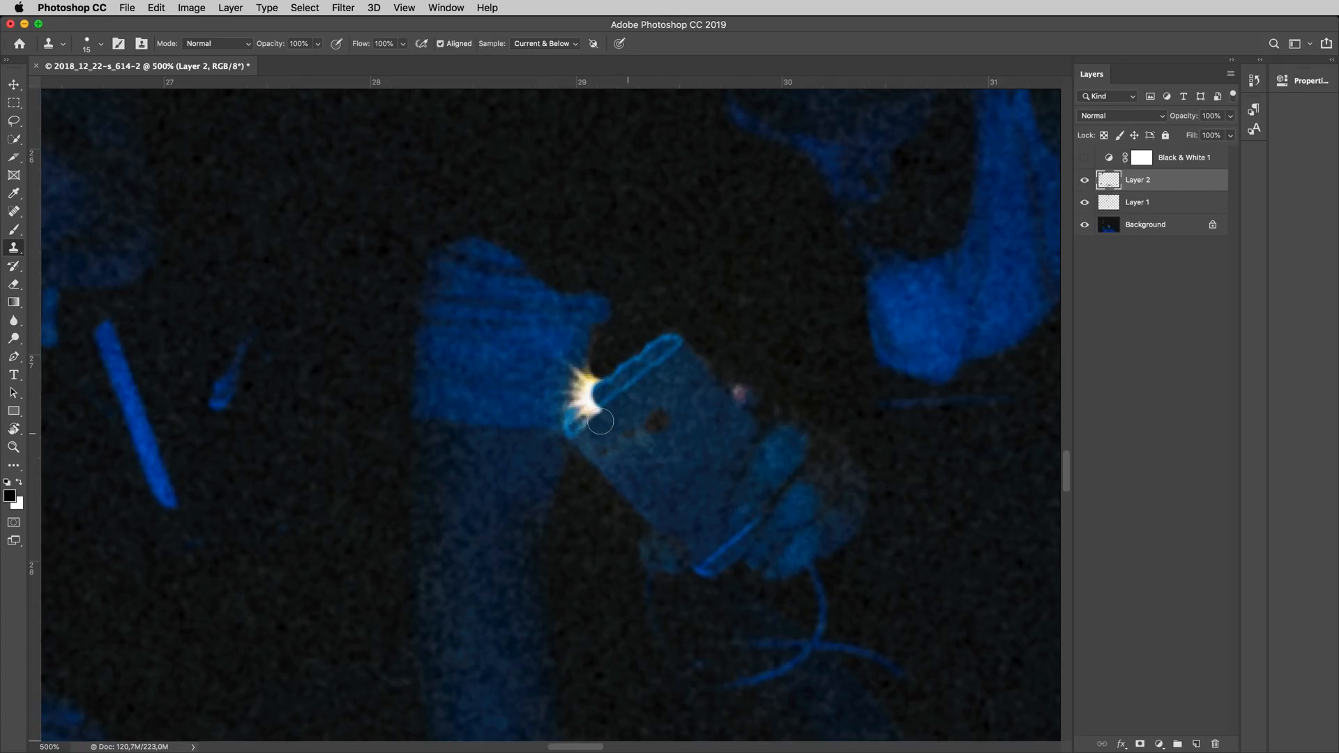
key([)
drag(604, 385, 601, 365)
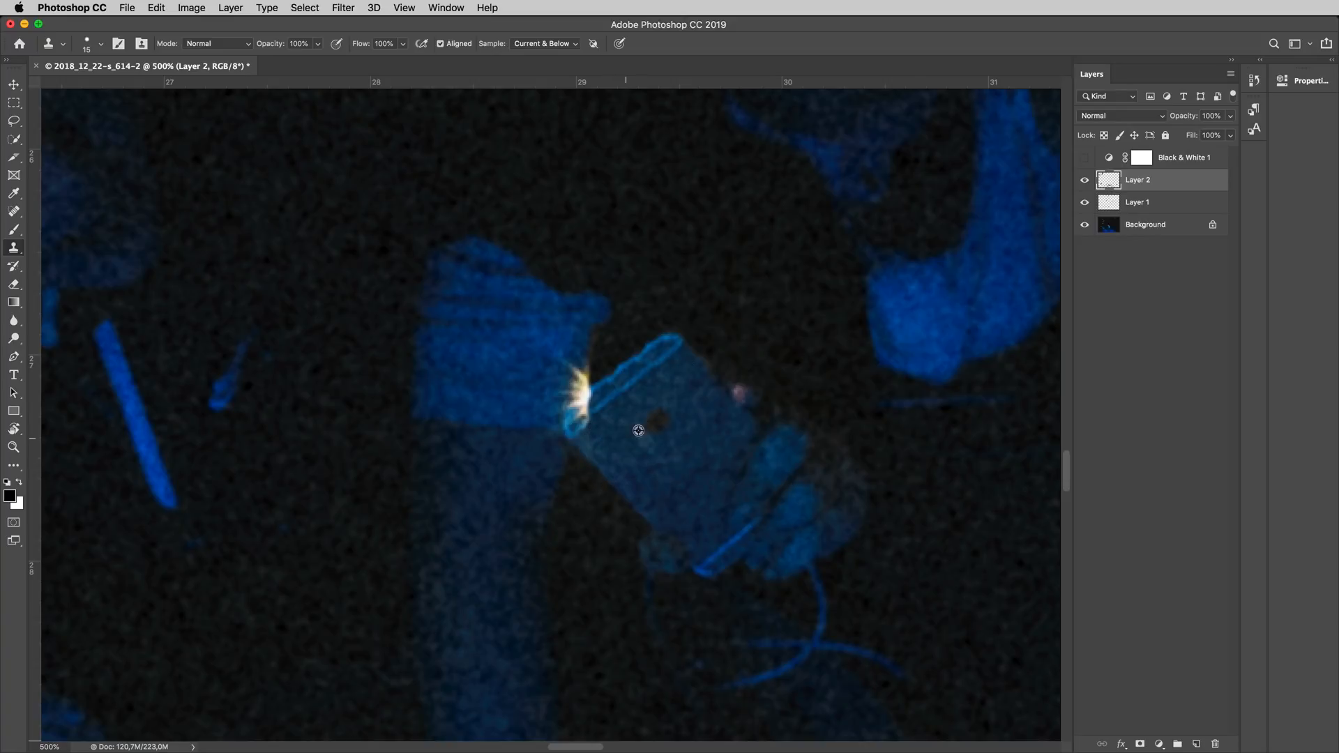
Step: Clone clean phone surface over the light's remaining glow on the phone's body and lower corner, and undo the last stroke
alt+click(703, 424)
drag(637, 443, 622, 427)
drag(582, 424, 569, 433)
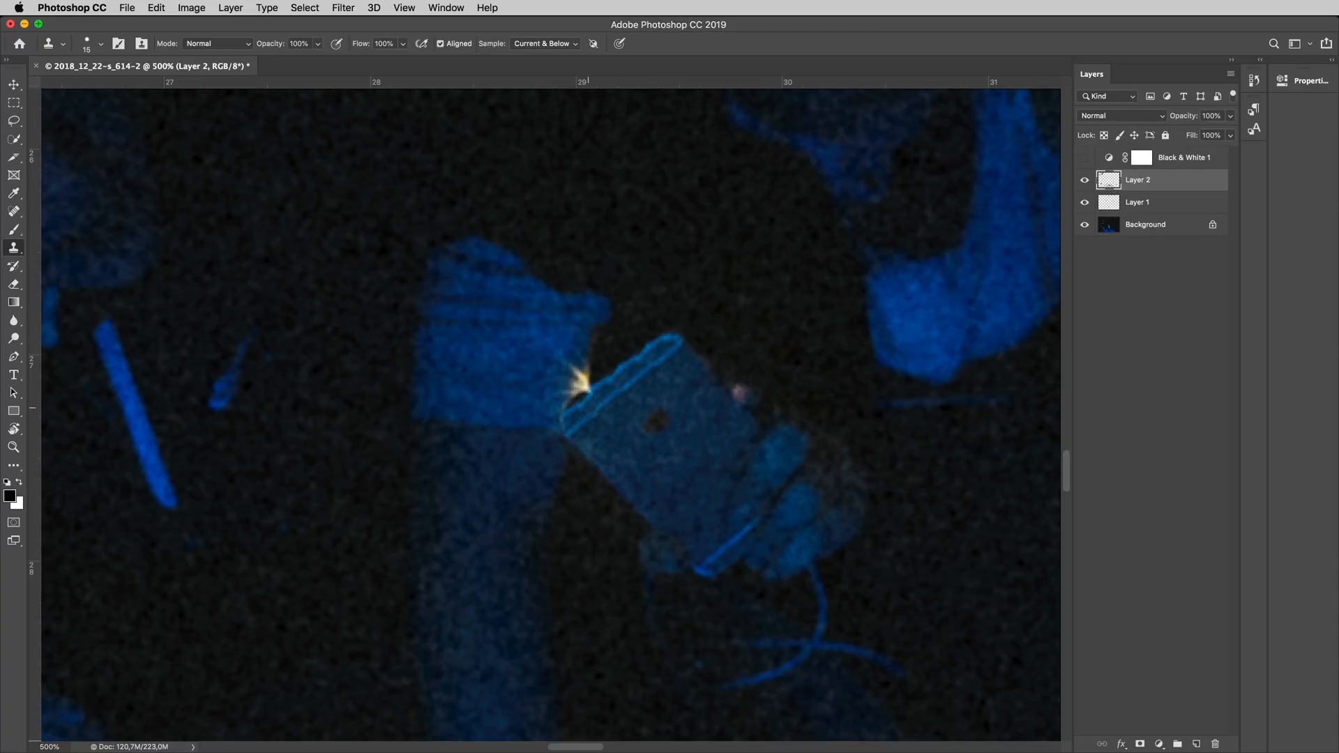
key(super+z)
Step: Clone the blue sleeve texture over the rest of the phone light between the sleeve and the phone's edge
alt+click(522, 405)
click(578, 371)
drag(578, 372, 578, 385)
click(562, 394)
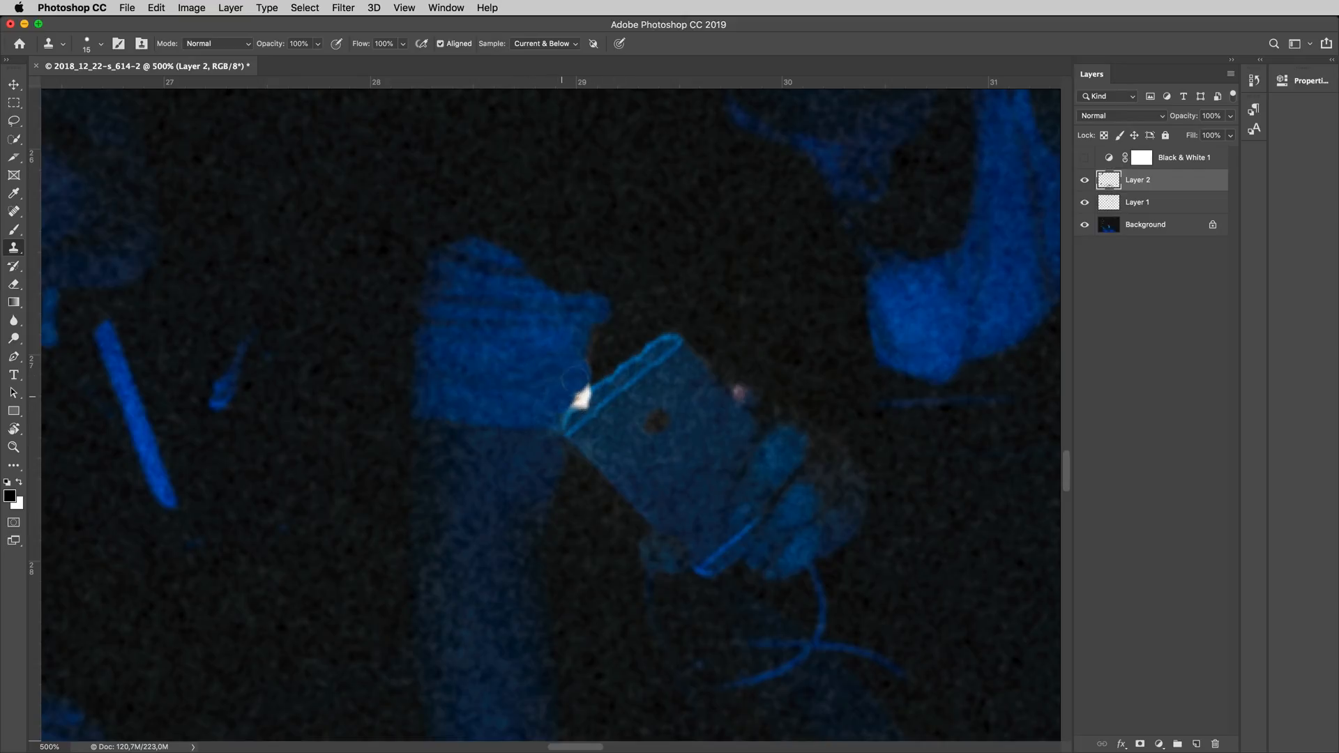
drag(586, 388, 576, 399)
alt+click(567, 393)
drag(577, 382, 559, 395)
Step: View the whole photo and compare the original with the retouched version by repeatedly isolating the Background layer and restoring the others
key(z)
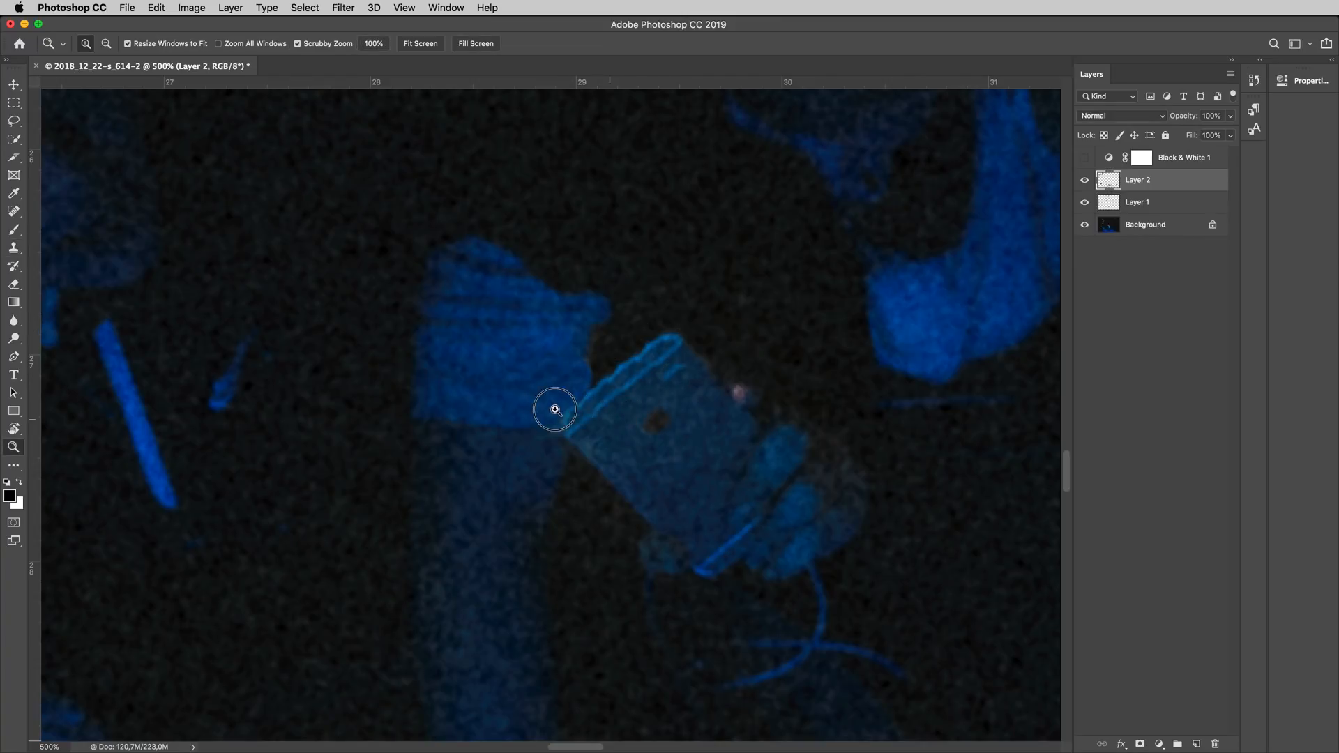
scroll(637, 420, down, 3)
scroll(641, 424, down, 5)
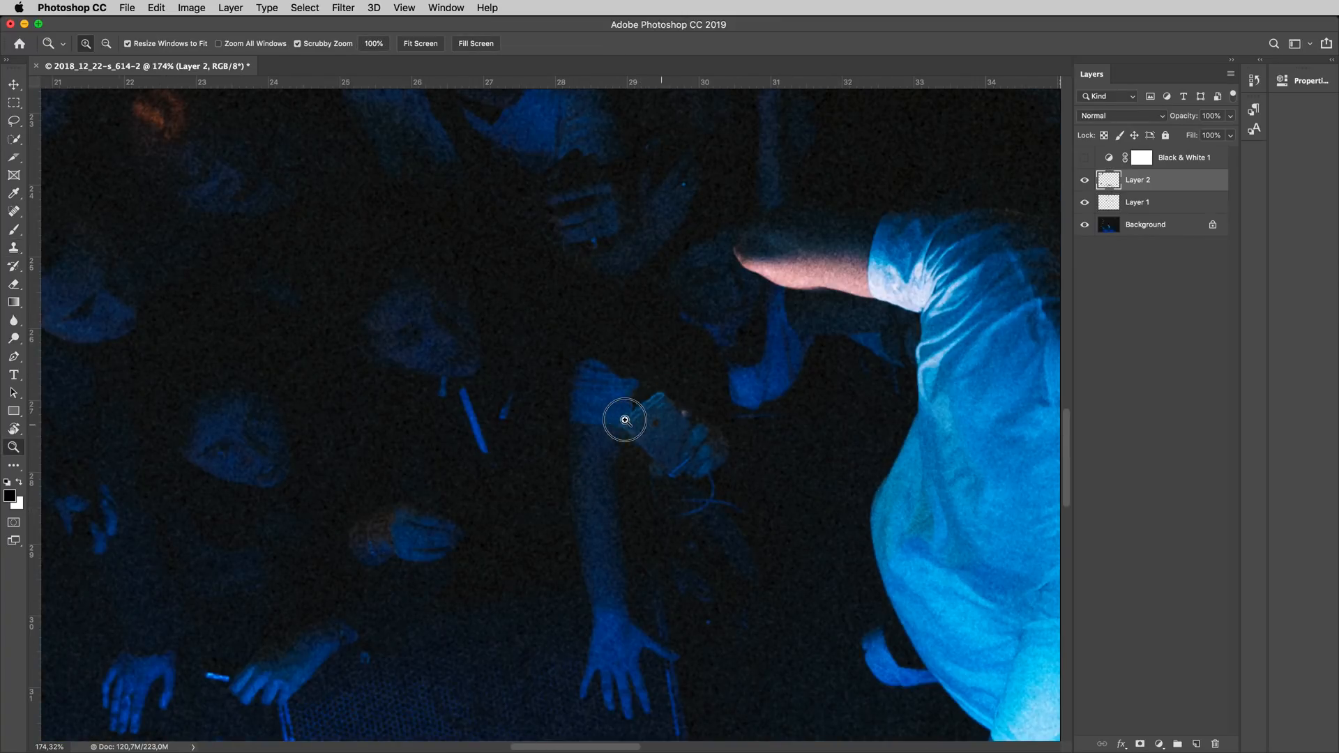
scroll(619, 418, down, 6)
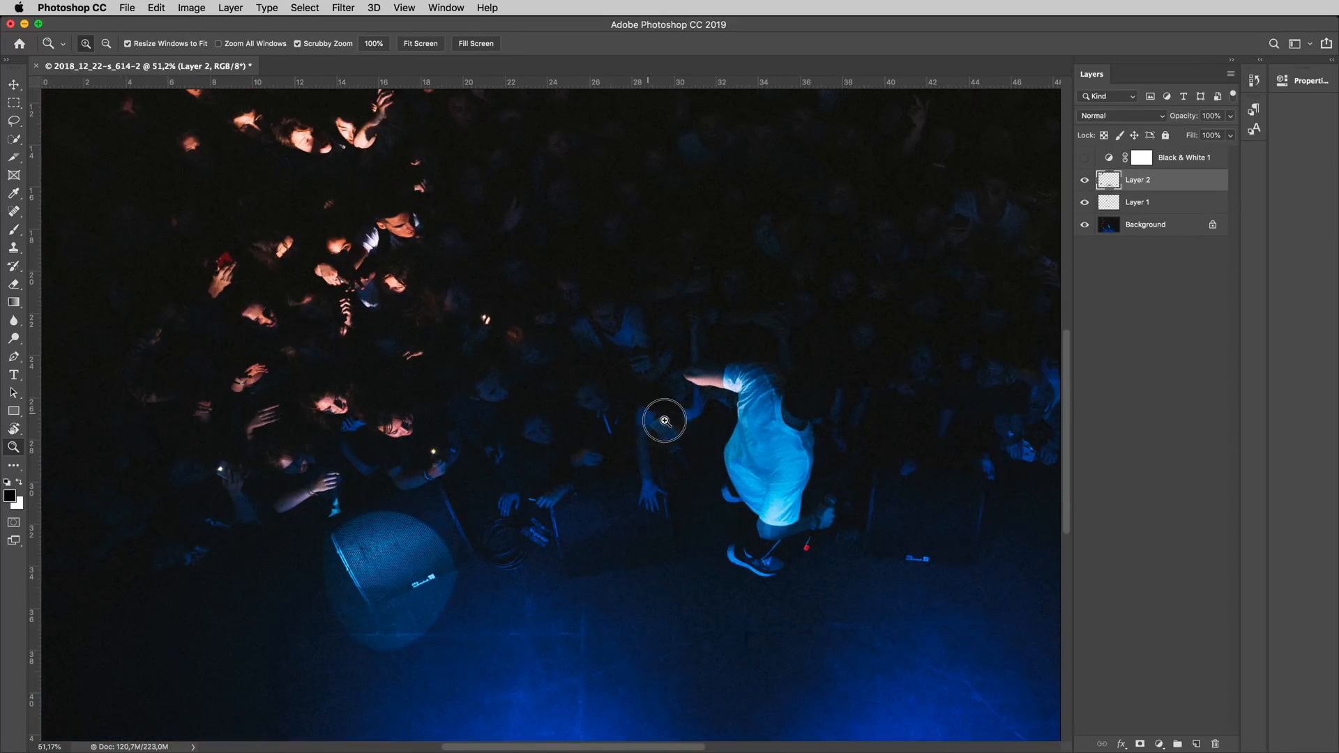
scroll(610, 398, down, 1)
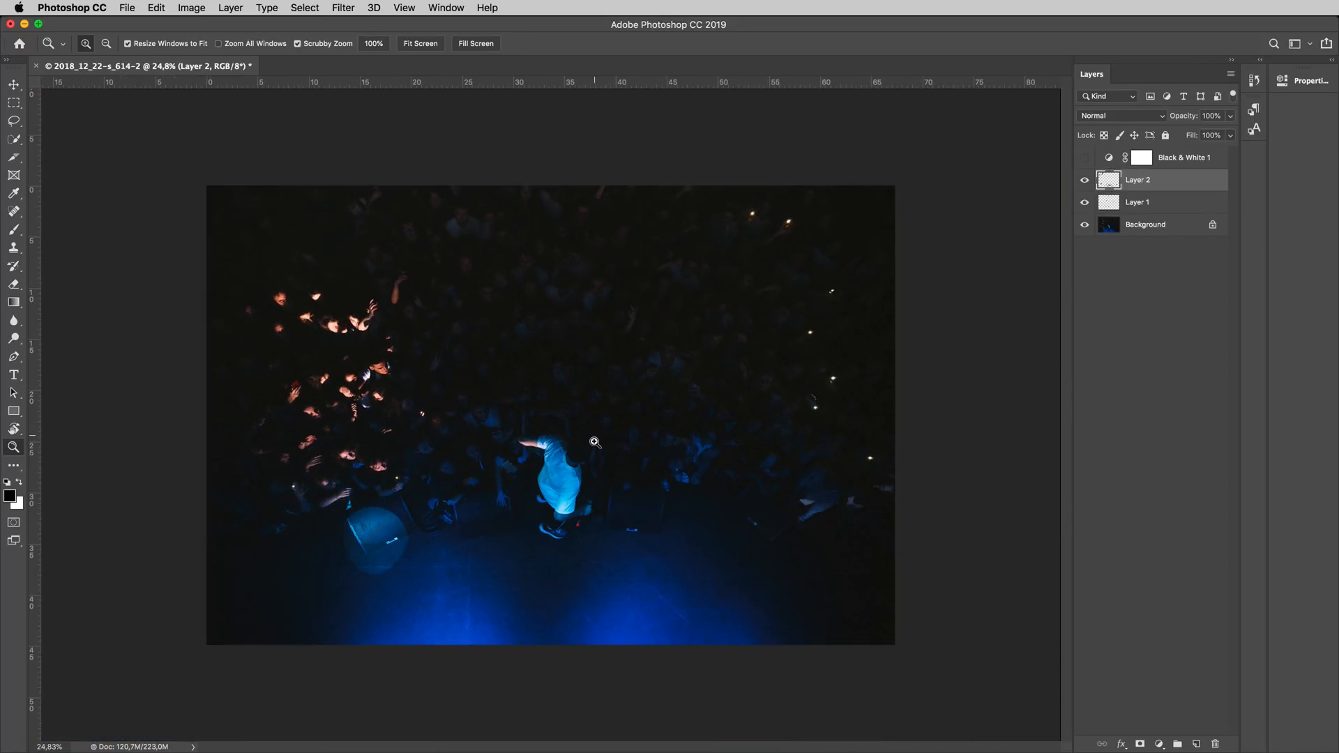
scroll(588, 442, up, 1)
key(alt)
alt+click(1086, 225)
alt+click(1086, 224)
alt+click(1086, 224)
alt+click(1086, 225)
alt+click(1086, 225)
alt+click(1086, 224)
alt+click(1086, 225)
alt+click(1086, 225)
alt+click(1087, 225)
alt+click(1088, 225)
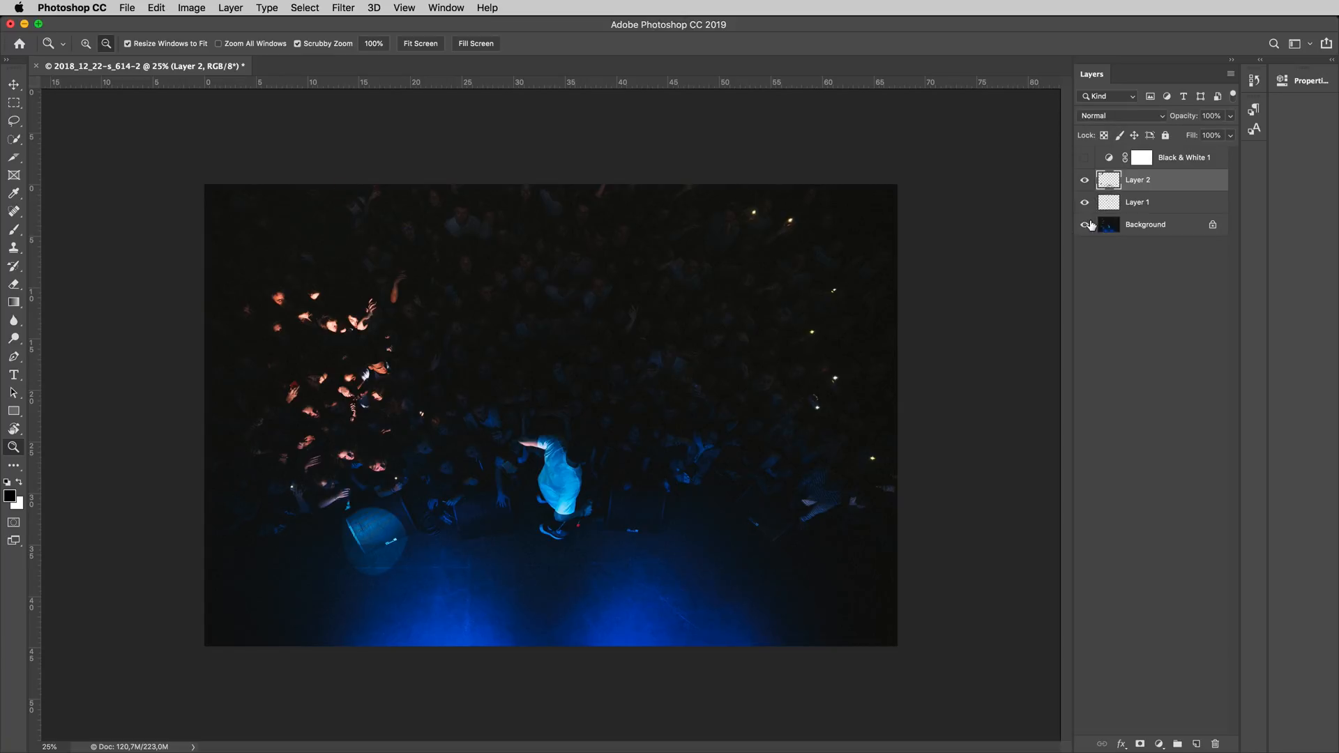
alt+click(1090, 225)
alt+click(1091, 226)
alt+click(1085, 225)
alt+click(1085, 225)
alt+click(1085, 224)
Step: Focus on the red tag beside the performer's shoe, add a Curves adjustment above Layer 2 and darken its RGB curve at input 163, output 123
mouse_move(592, 532)
mouse_down()
mouse_move(622, 541)
mouse_move(595, 549)
mouse_move(672, 586)
mouse_up()
mouse_move(566, 520)
mouse_down()
mouse_move(646, 563)
mouse_move(812, 400)
mouse_up()
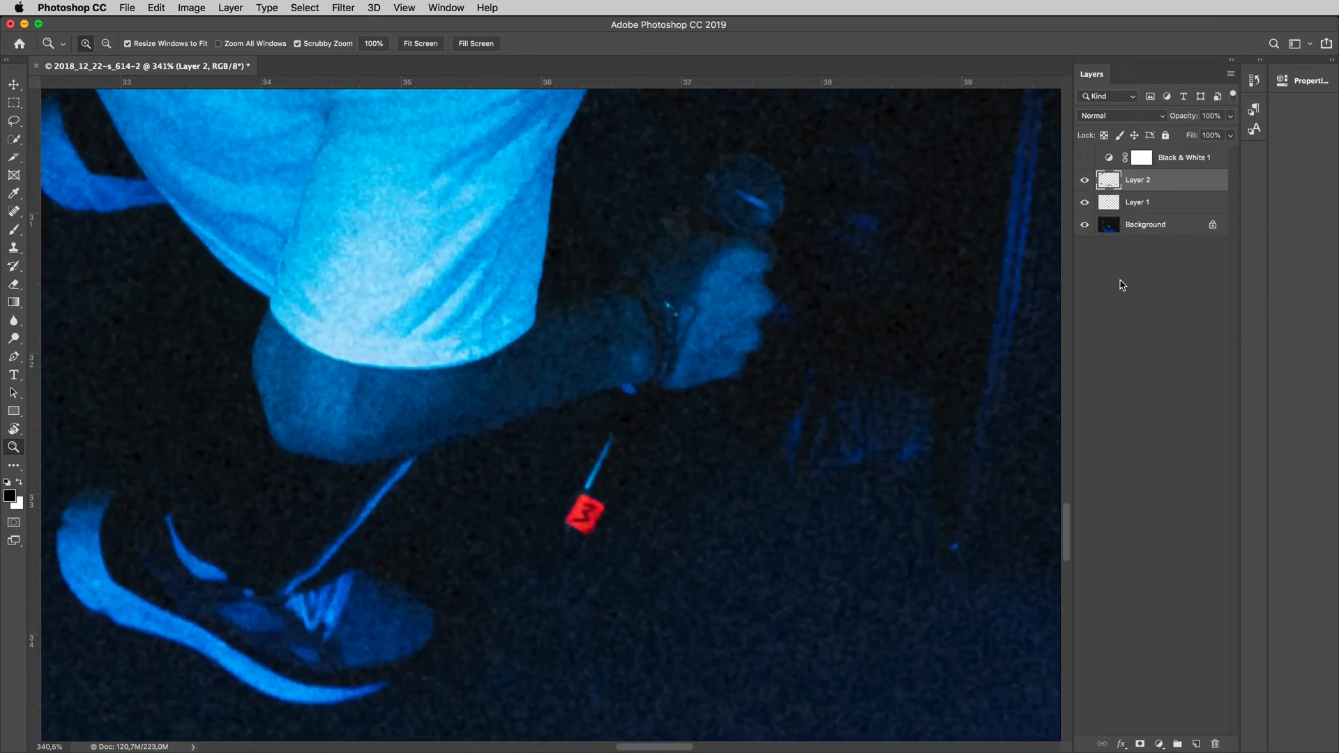
drag(598, 529, 488, 468)
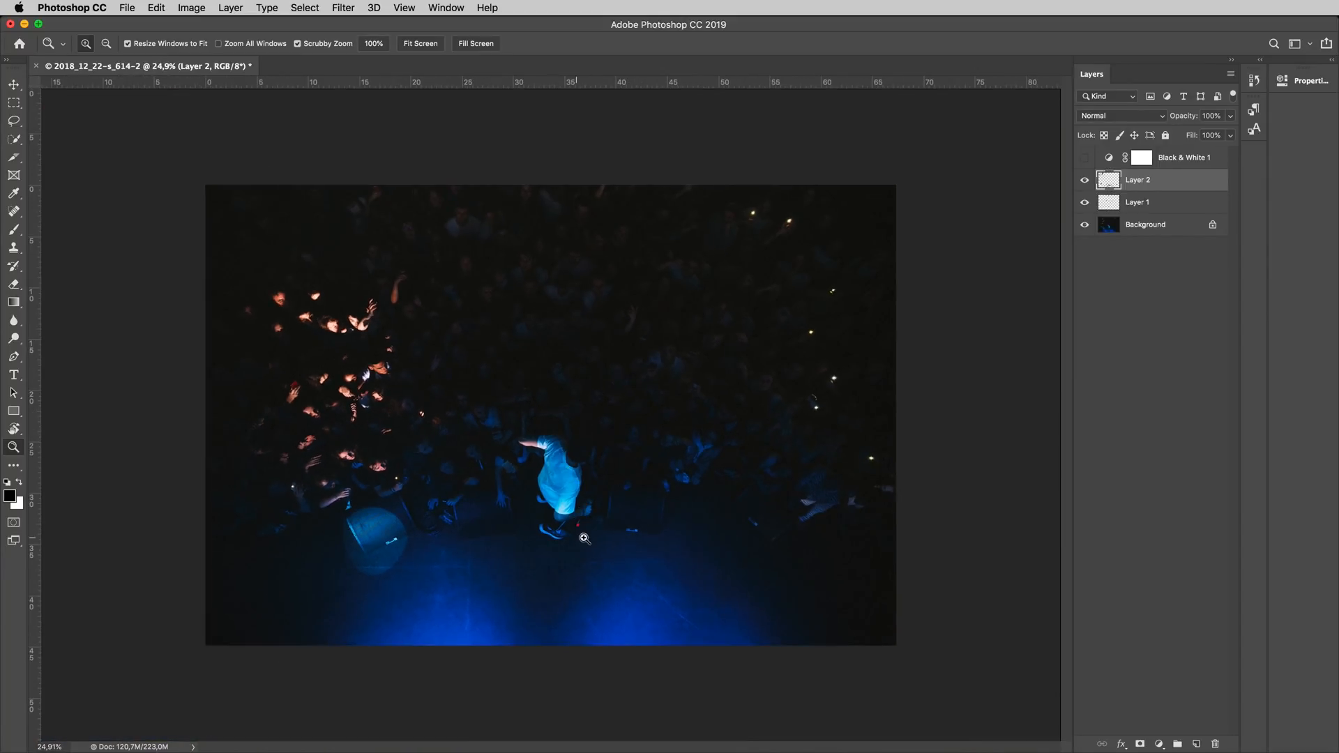
mouse_move(690, 530)
mouse_down()
mouse_move(610, 556)
mouse_move(630, 498)
mouse_move(730, 517)
mouse_move(637, 496)
mouse_up()
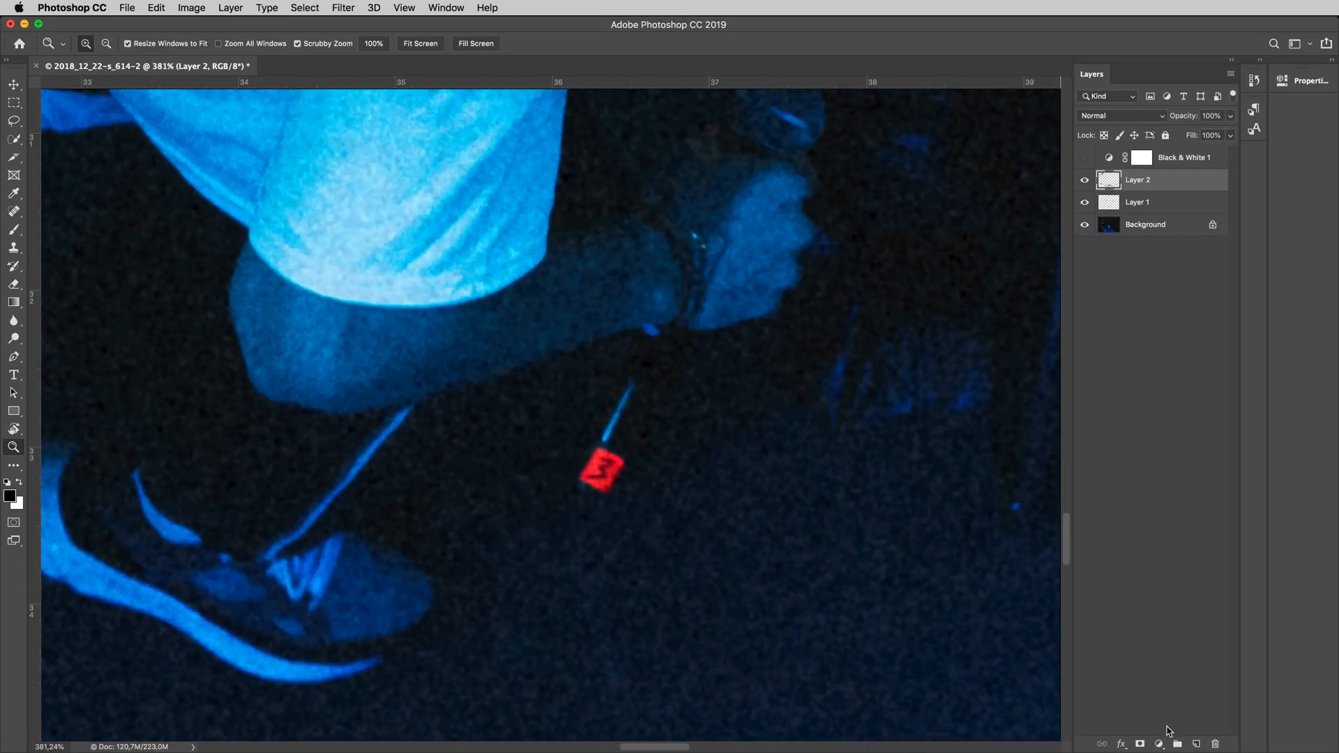
click(1160, 745)
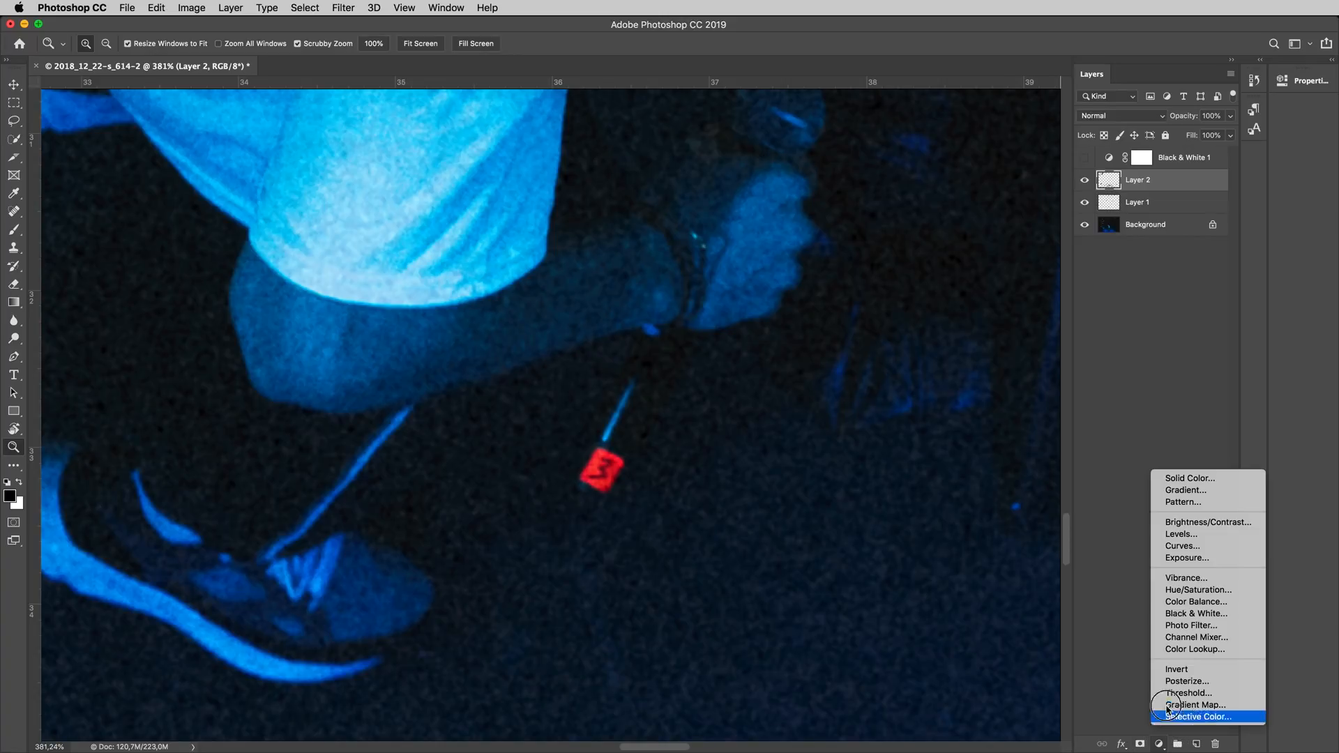
click(1177, 545)
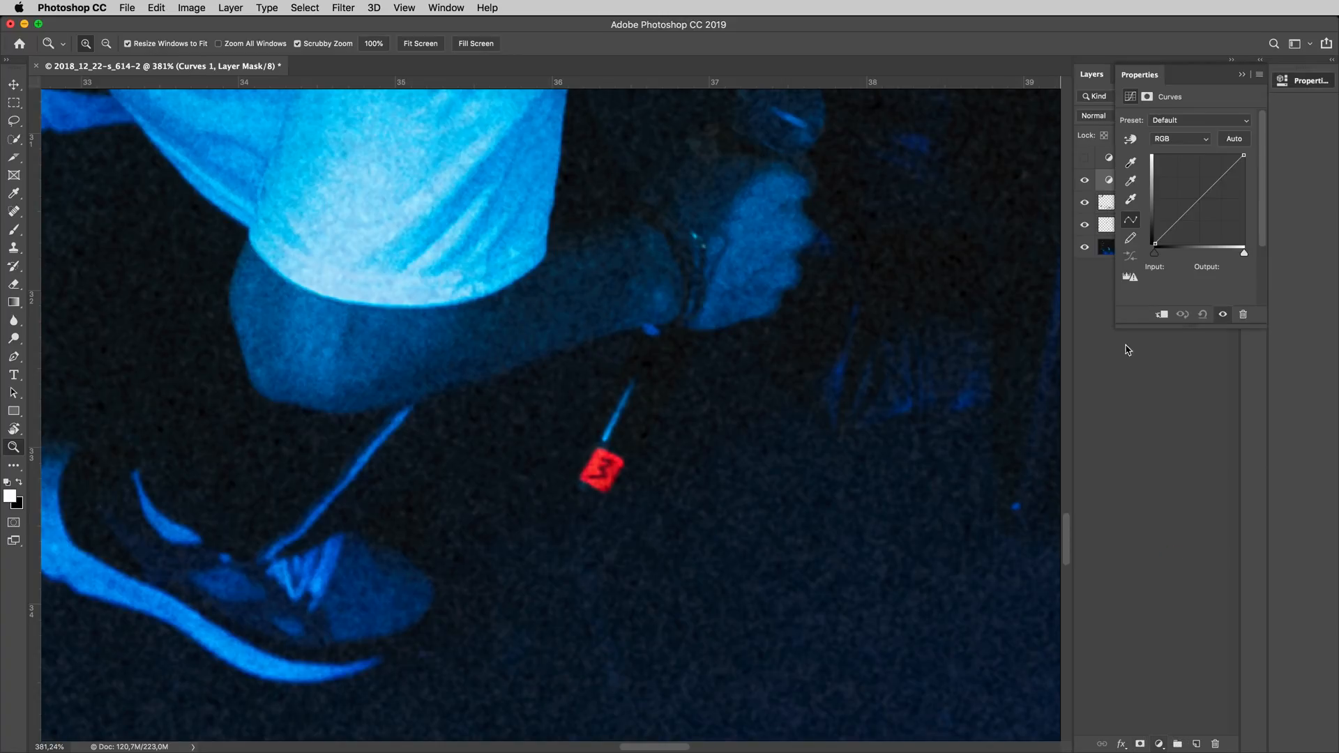
drag(1204, 194, 1207, 199)
Step: Lower the Red channel of the Curves adjustment with a point at input 163, output 121
click(1190, 139)
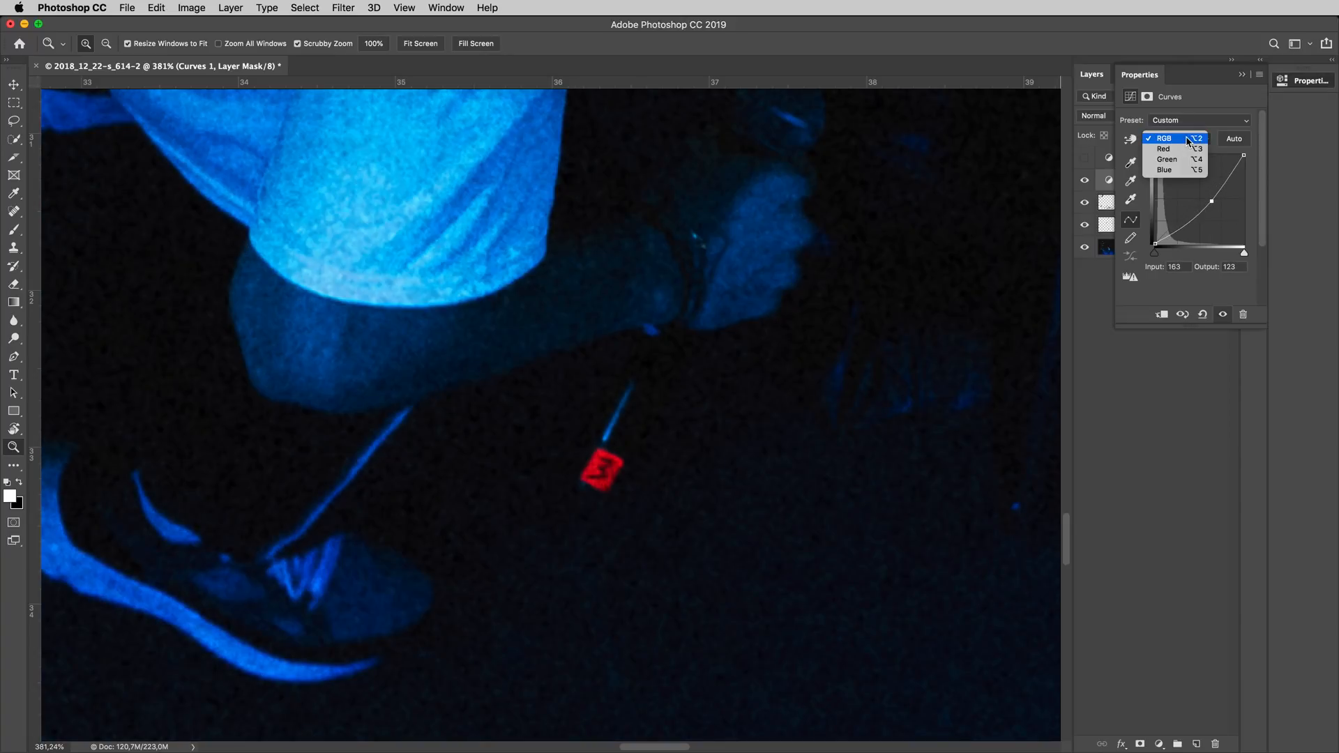
click(1175, 150)
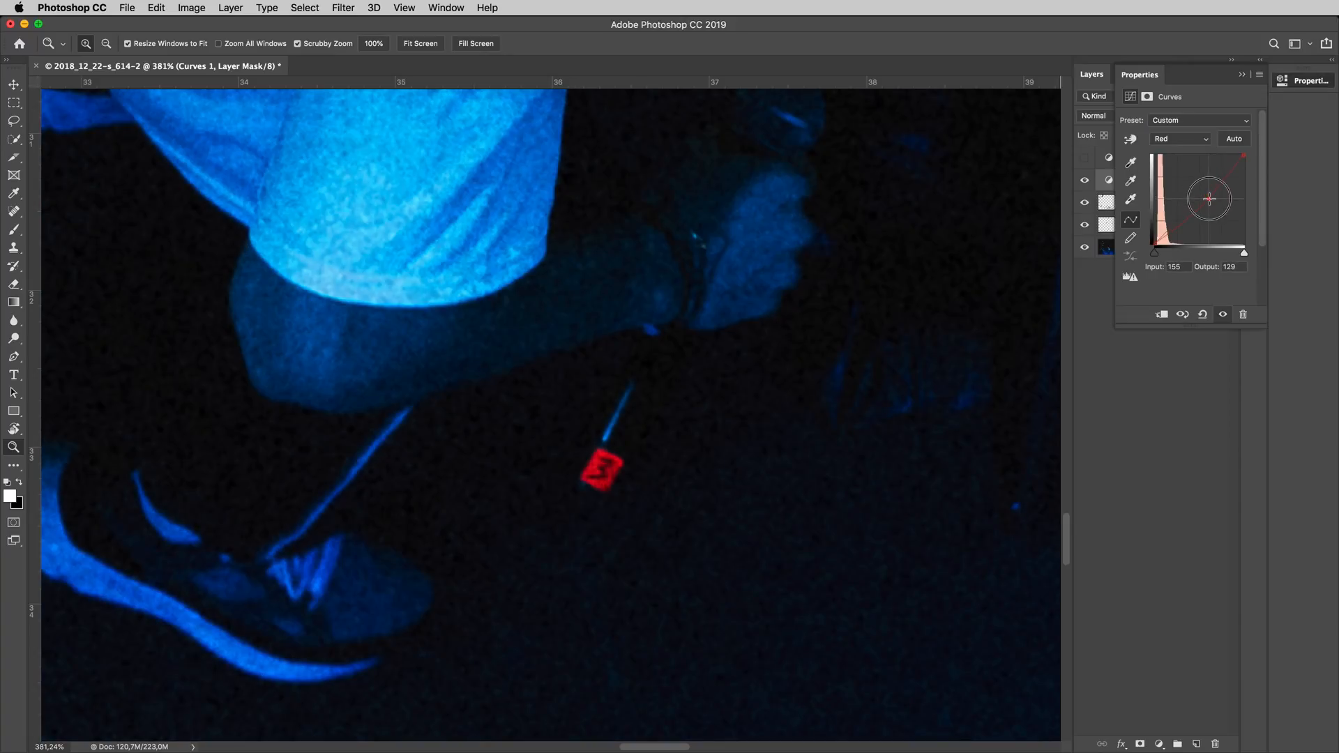
drag(1211, 201, 1213, 202)
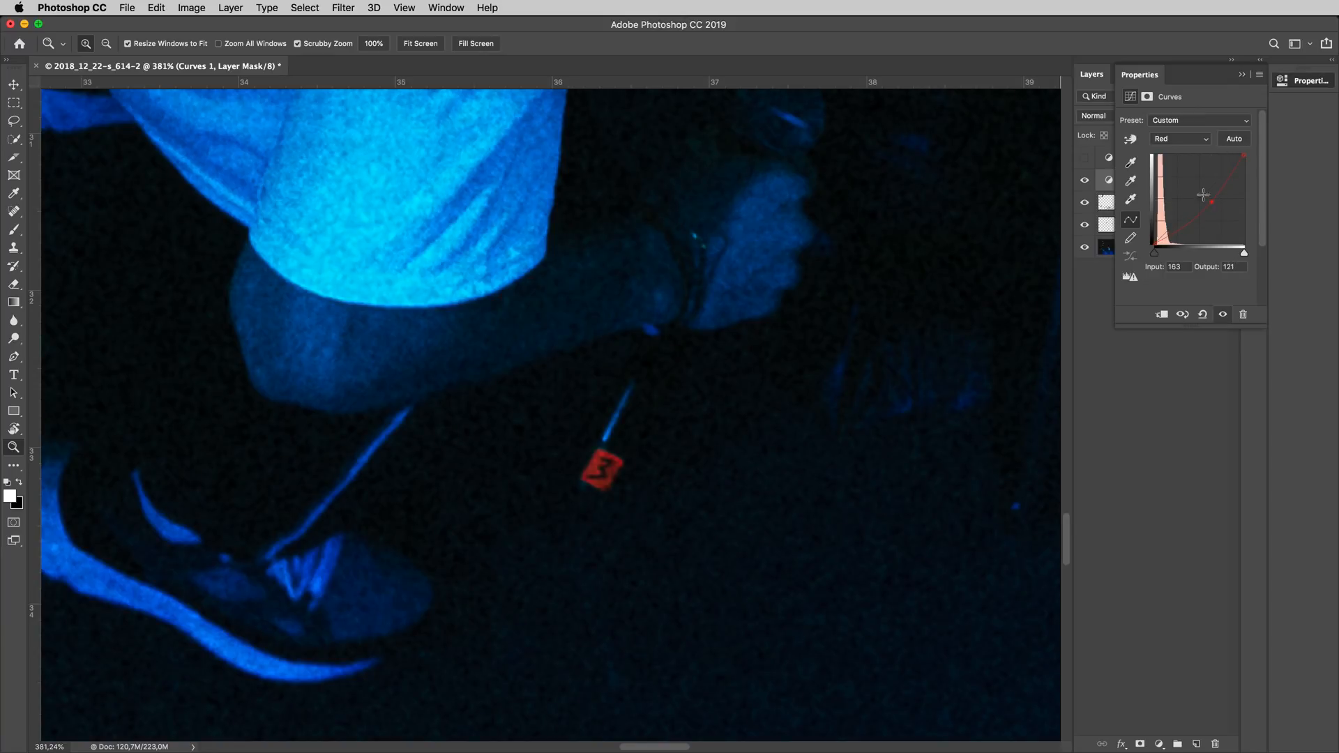
Step: Invert the Curves 1 mask to black and paint white over the red tag to limit the darkening to it
click(1242, 75)
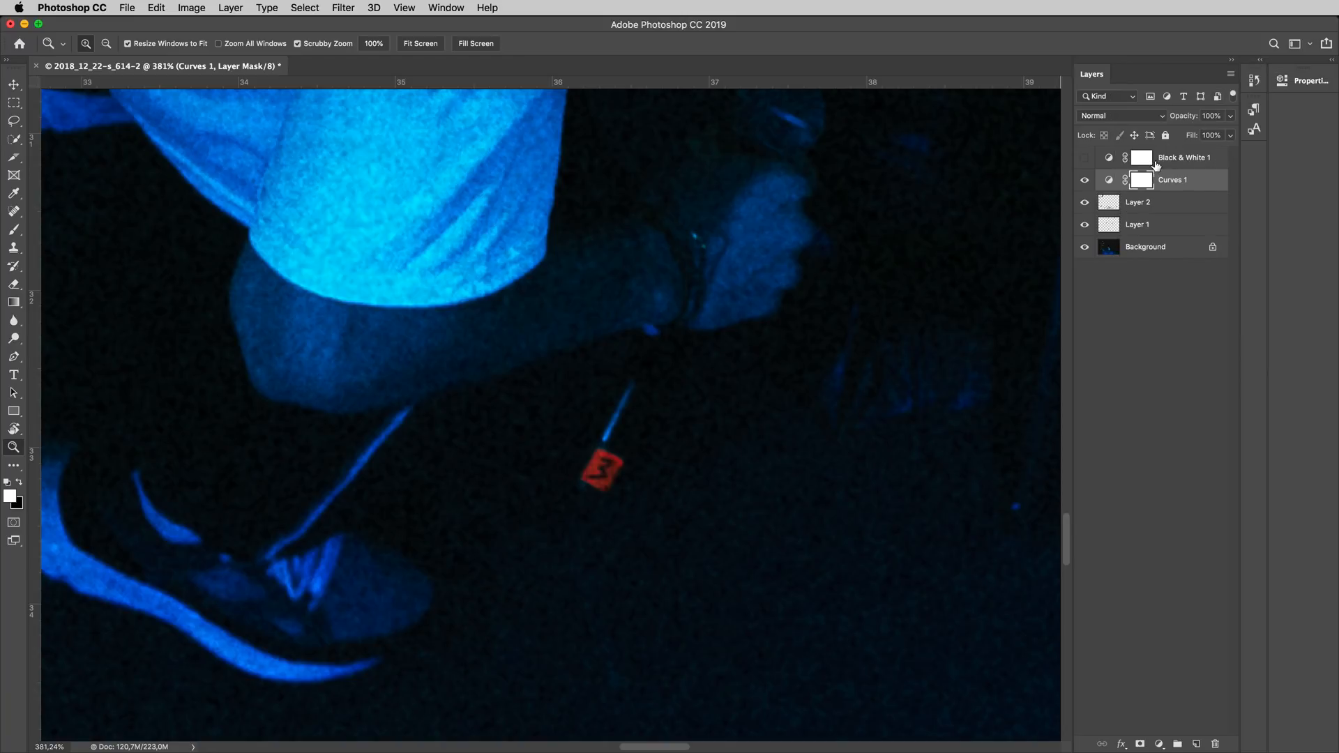
key(super+i)
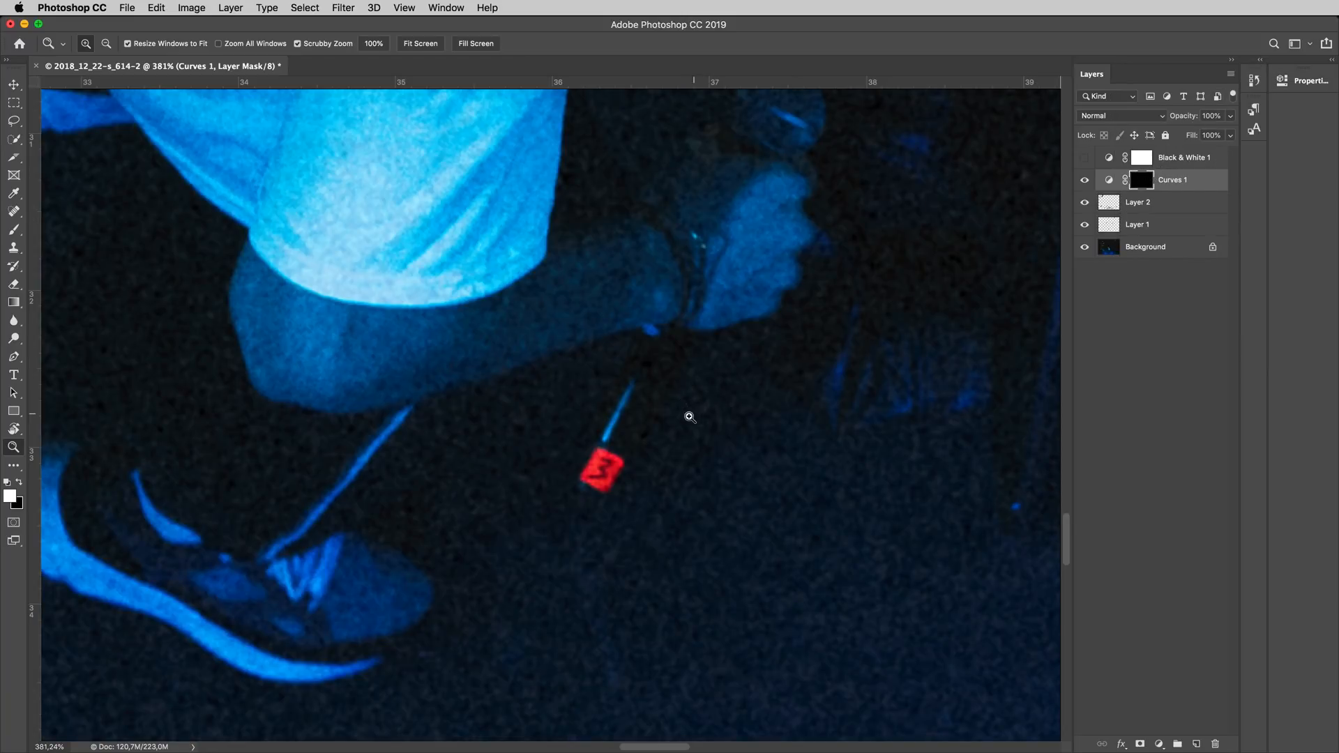
mouse_move(607, 472)
mouse_down()
mouse_move(664, 502)
mouse_move(654, 482)
mouse_move(600, 461)
mouse_move(601, 514)
mouse_move(602, 412)
mouse_up()
key(b)
mouse_move(587, 452)
mouse_down()
mouse_move(597, 466)
mouse_move(607, 446)
mouse_move(601, 474)
mouse_move(592, 454)
mouse_move(567, 453)
mouse_move(609, 496)
mouse_move(630, 463)
mouse_up()
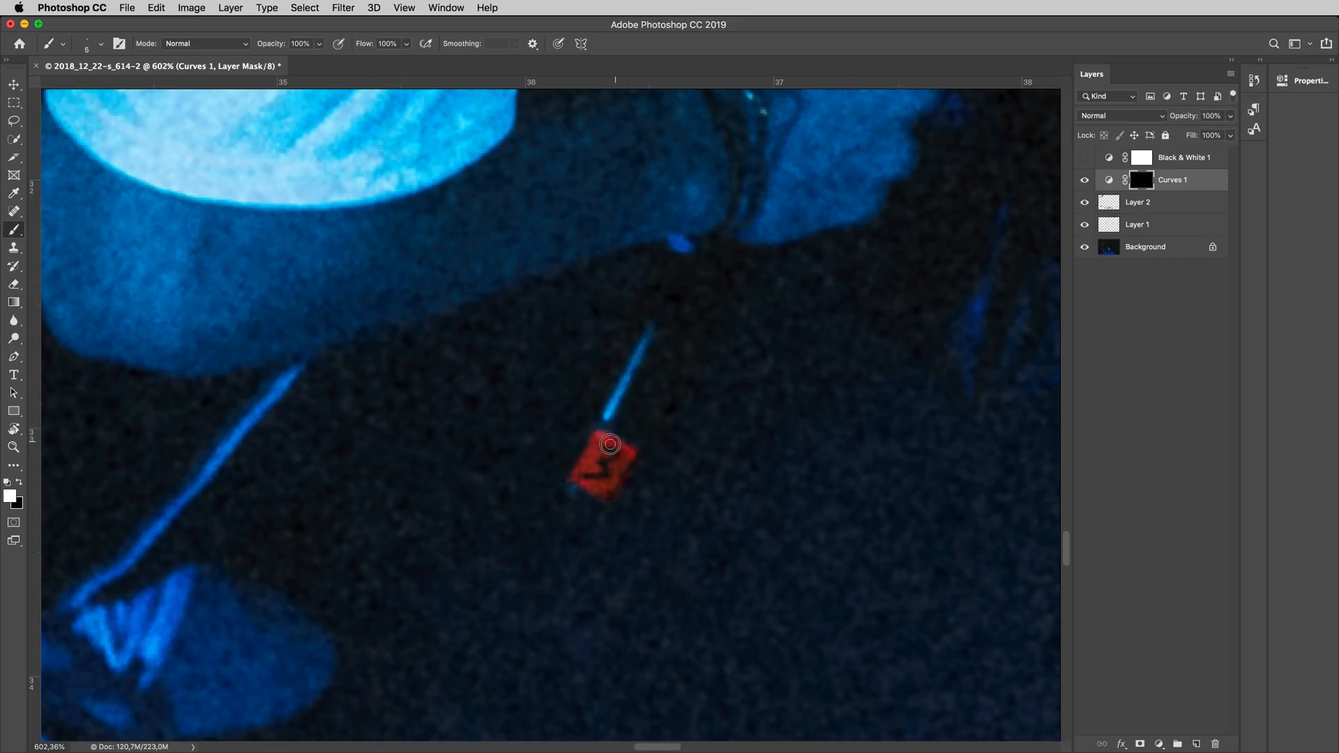
drag(590, 446, 601, 451)
Step: Clean up the Curves 1 mask around the red tag's edges with a black brush and restore white as the foreground colour
key(x)
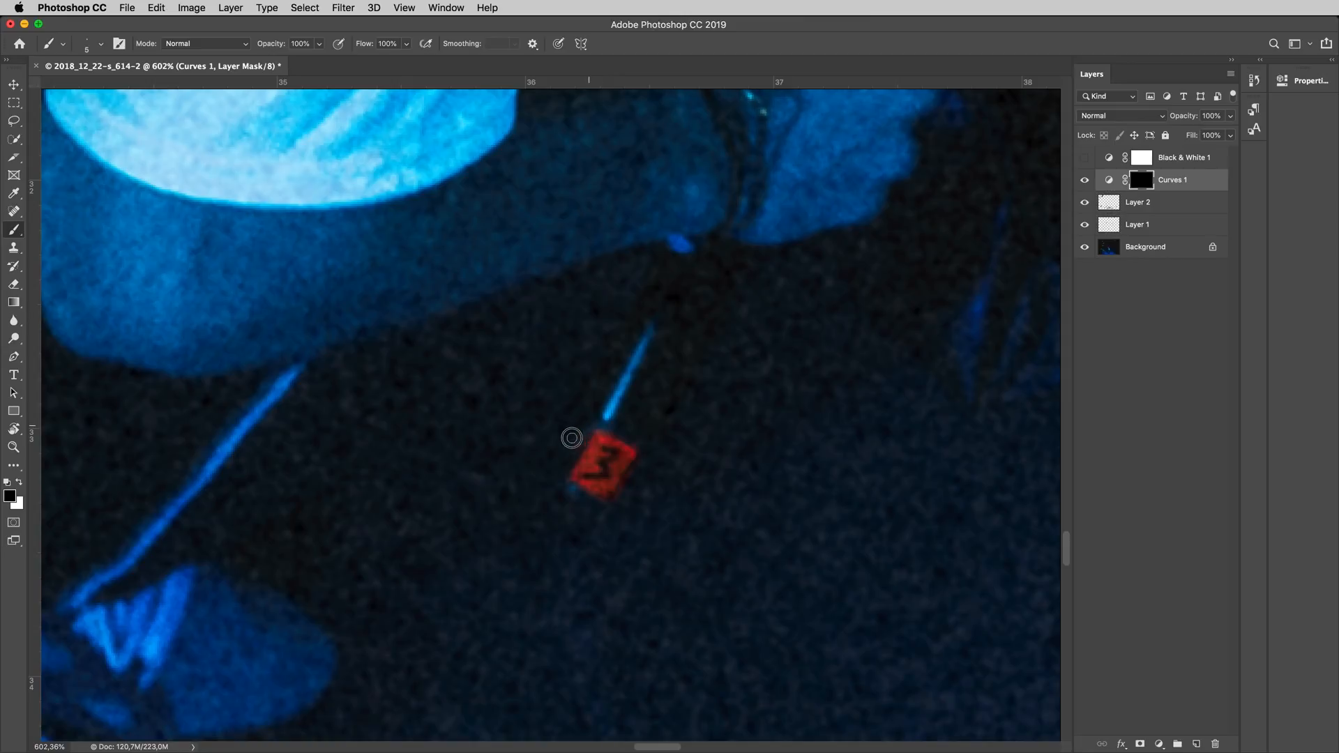
key(z)
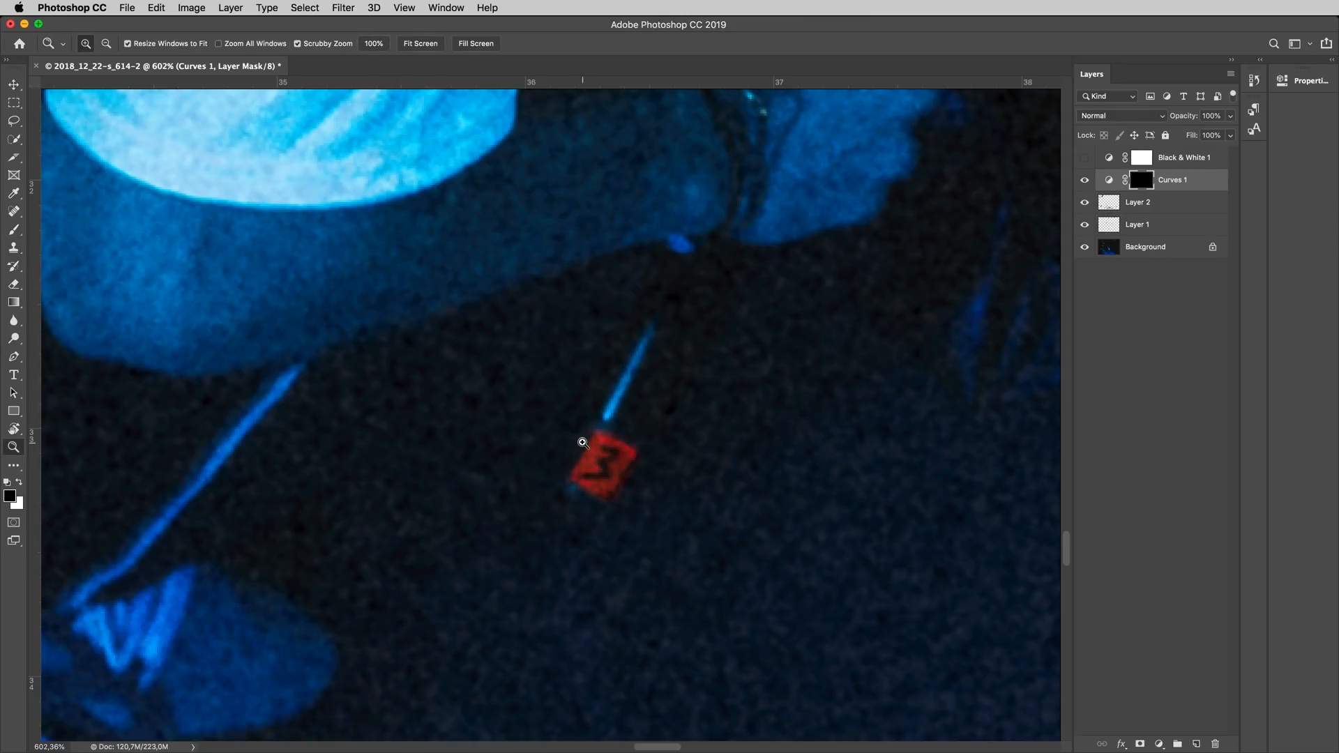
key(b)
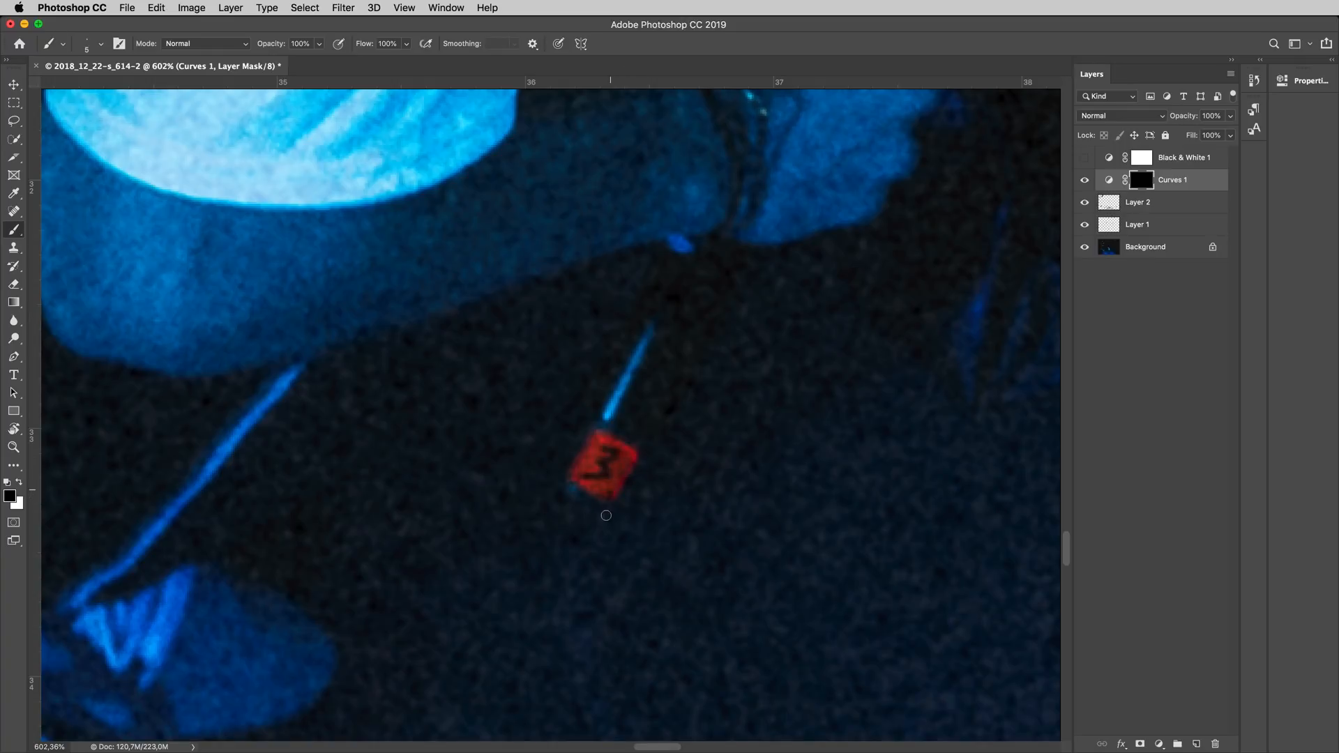
key(x)
key(z)
Step: Compare the whole photo with and without the Curves 1 layer and set that layer's opacity to 70%
mouse_move(614, 472)
mouse_down()
mouse_move(553, 463)
mouse_move(614, 461)
mouse_move(572, 436)
mouse_move(542, 442)
mouse_move(587, 434)
mouse_up()
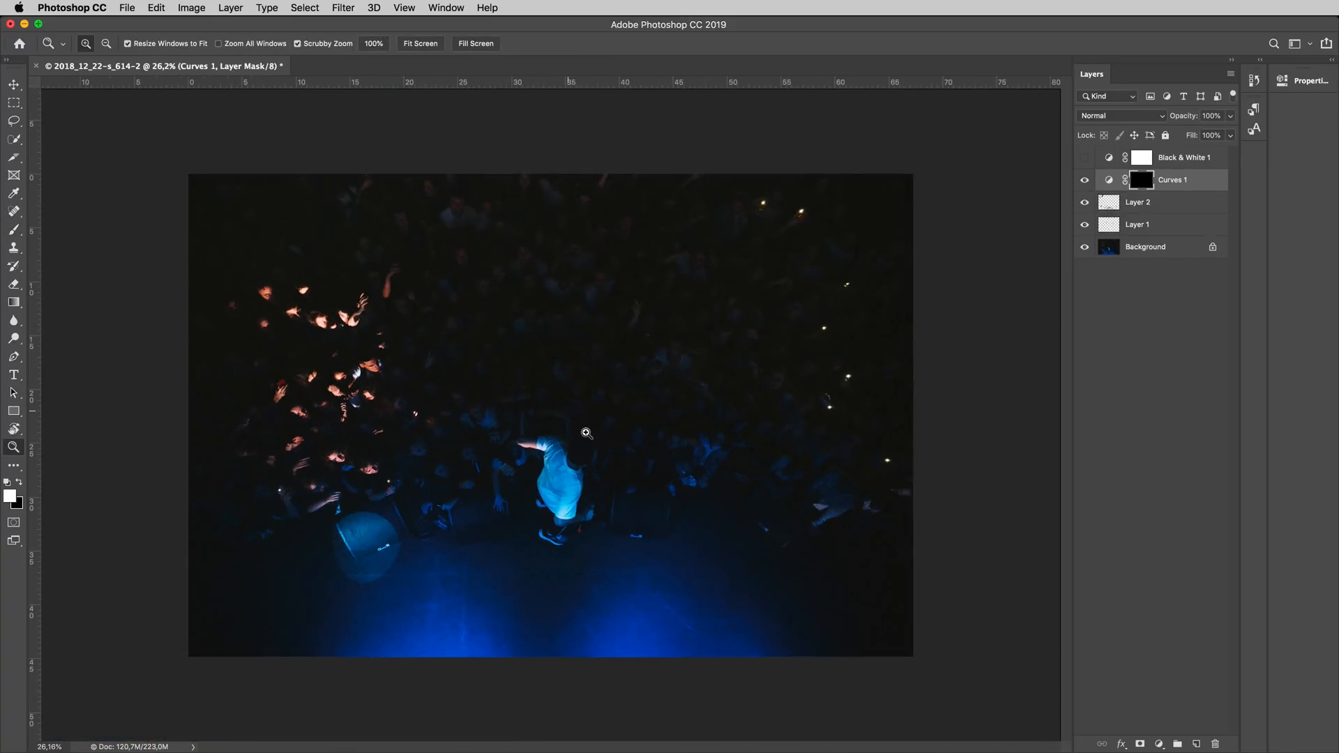
click(1092, 180)
click(1093, 180)
click(1092, 180)
click(1093, 180)
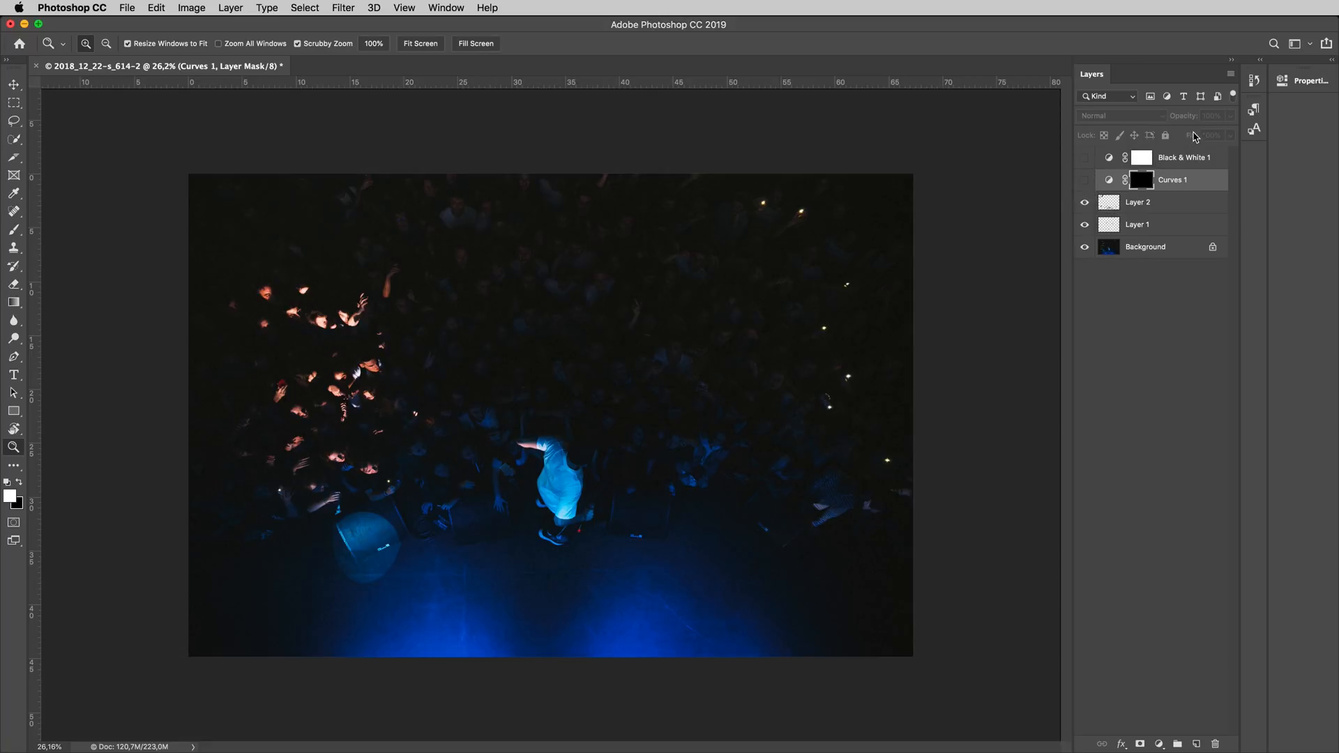
click(1095, 181)
click(1231, 116)
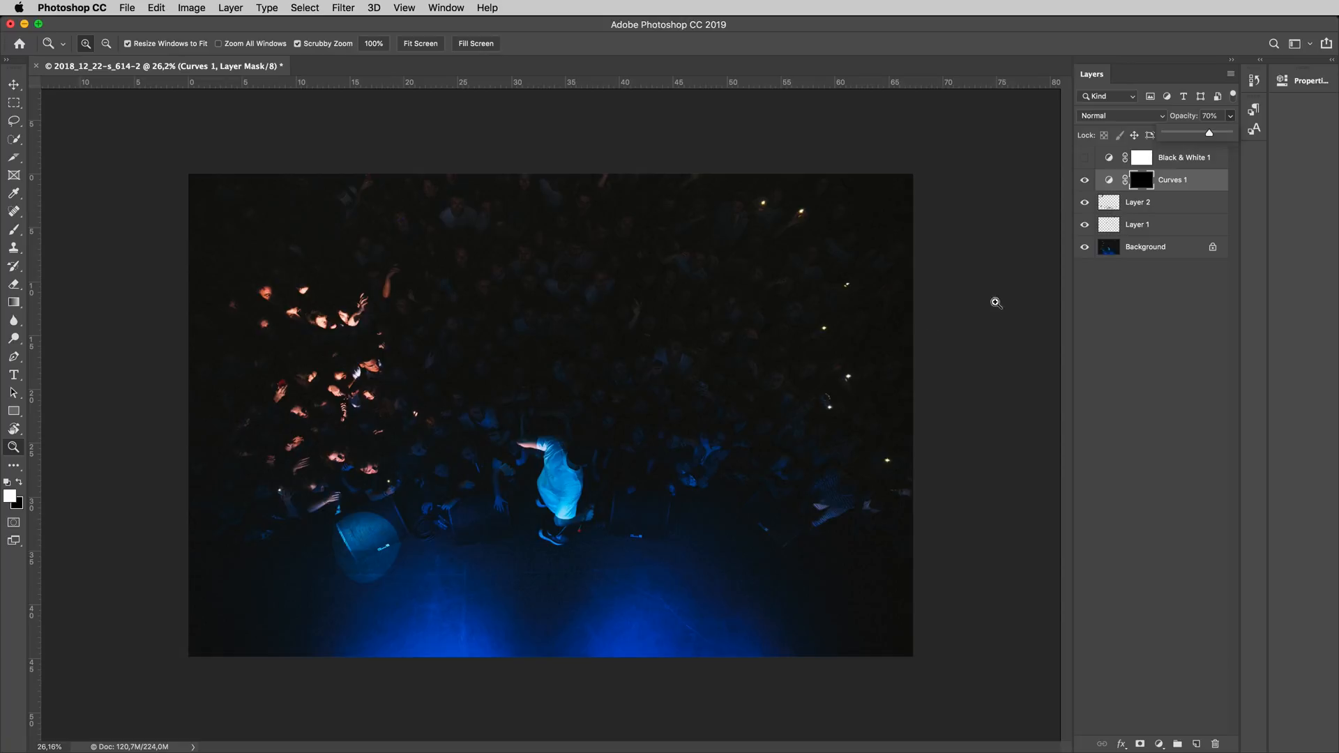
Step: Compare the original photo with the full retouch by repeatedly isolating the Background layer and restoring the other layers
alt+click(1085, 249)
alt+click(1086, 249)
alt+click(1085, 249)
alt+click(1085, 249)
alt+click(1086, 249)
alt+click(1086, 248)
alt+click(1085, 249)
alt+click(1090, 234)
alt+click(1090, 233)
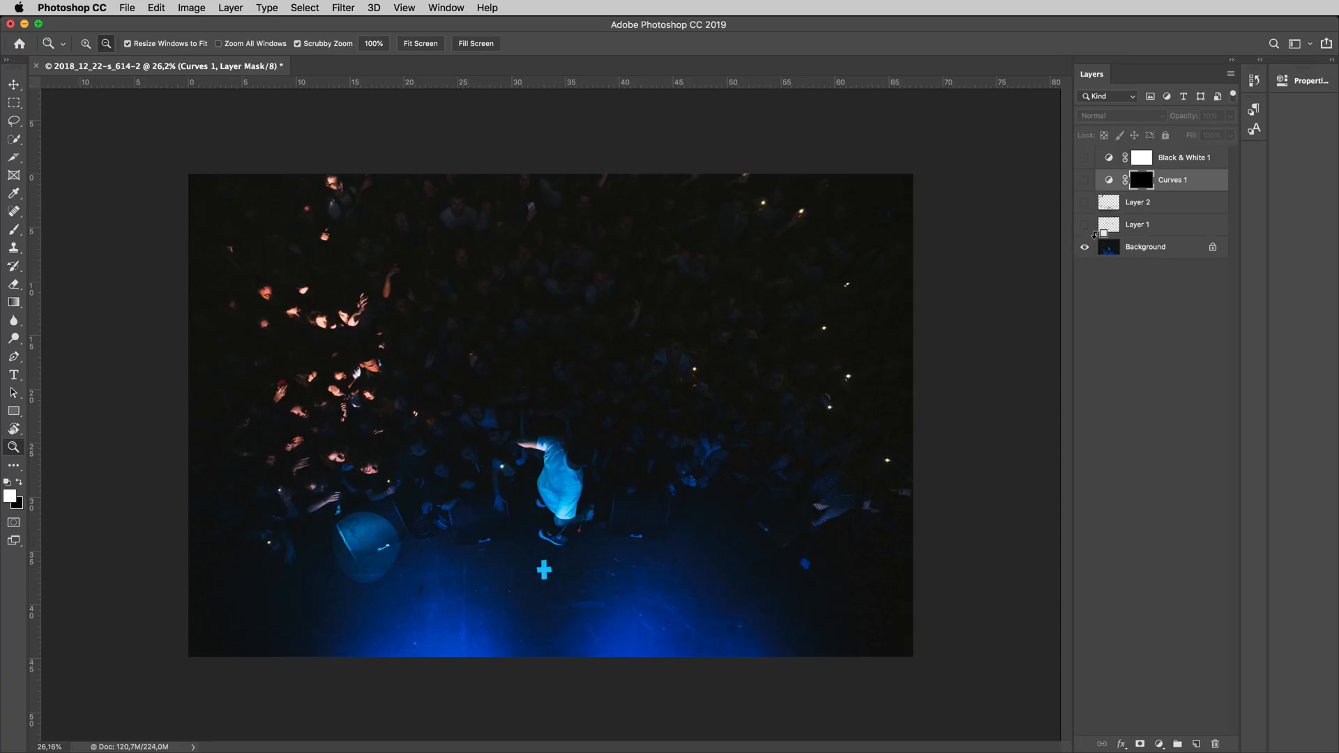
alt+click(1091, 233)
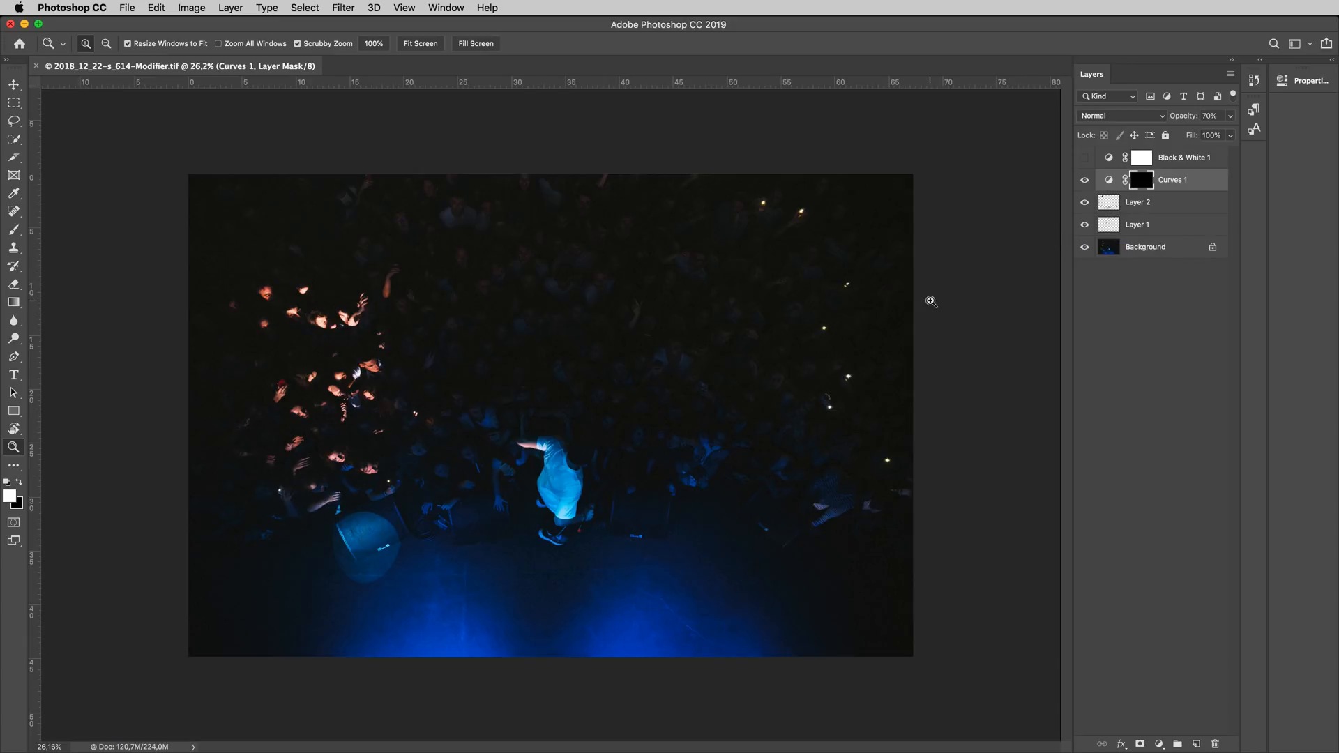
Step: Switch to Lightroom and paint a size 33 Clone spot removal over the blue cross on the stage floor
key(super+Tab)
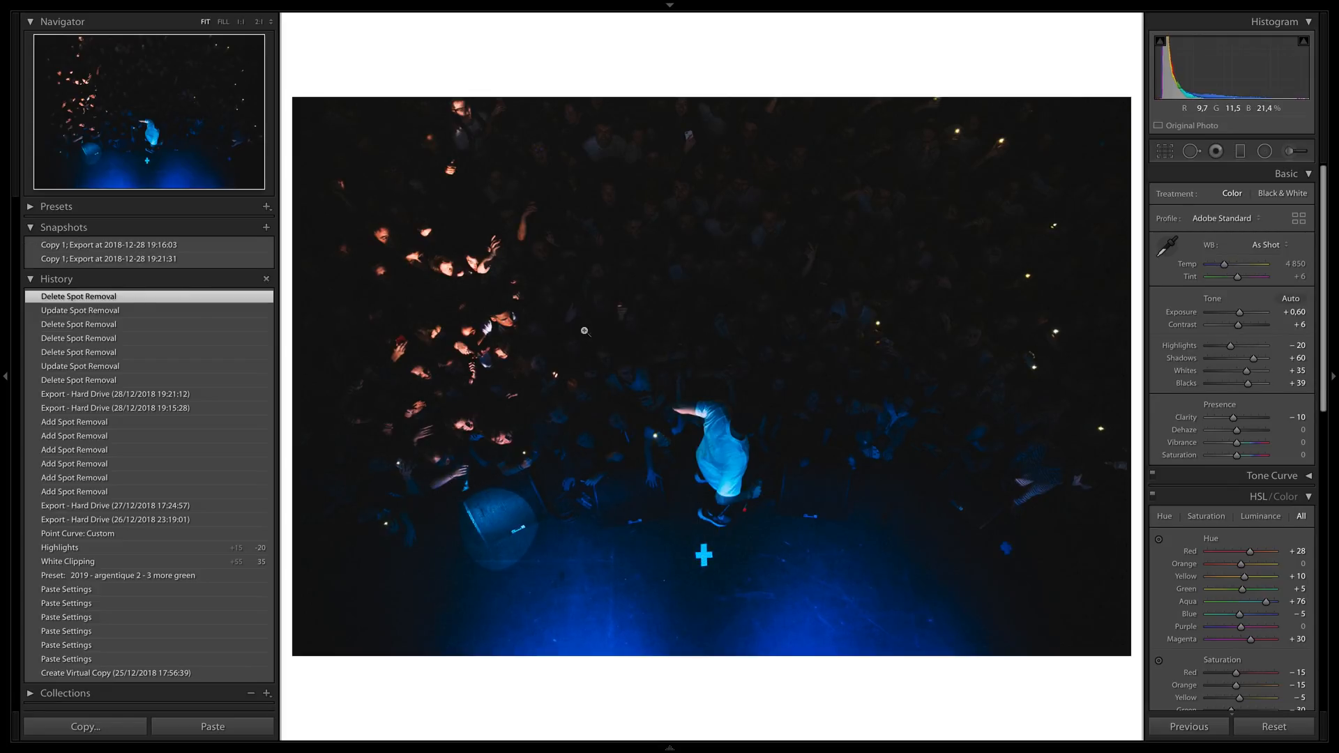
click(712, 537)
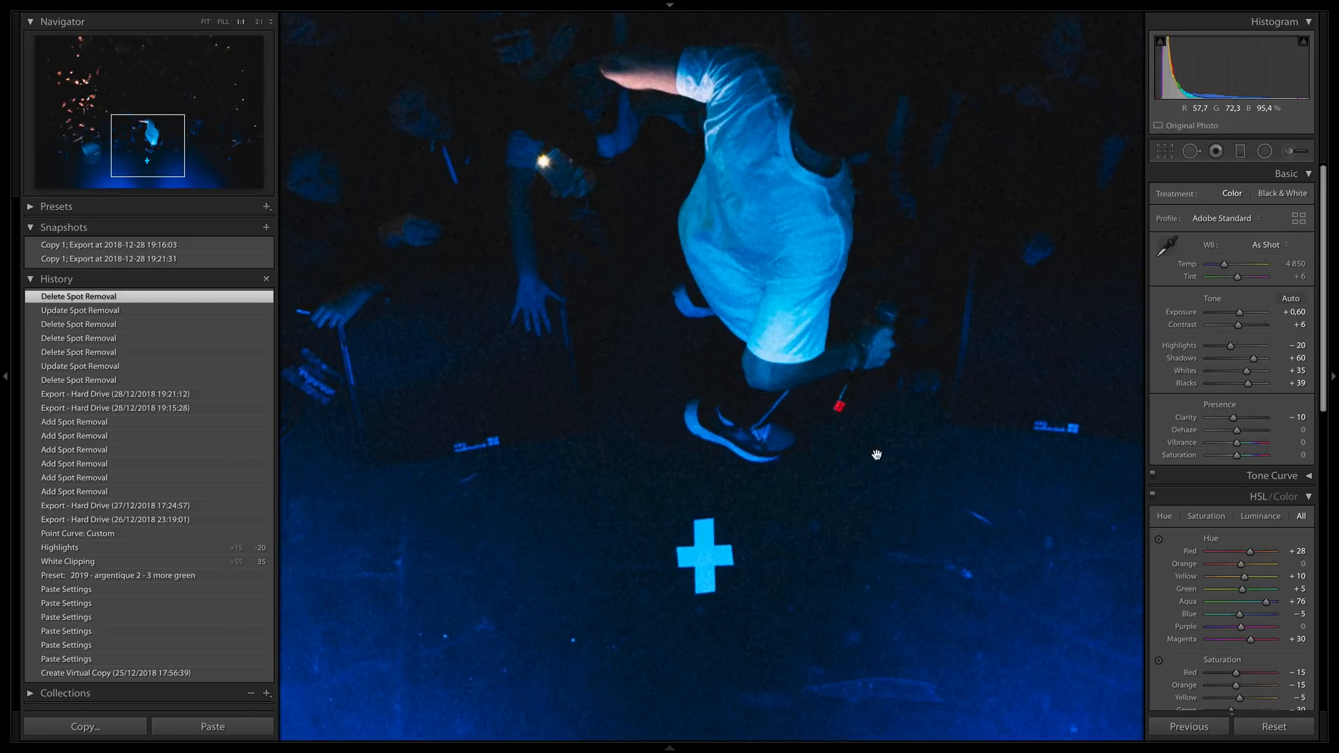
click(1192, 152)
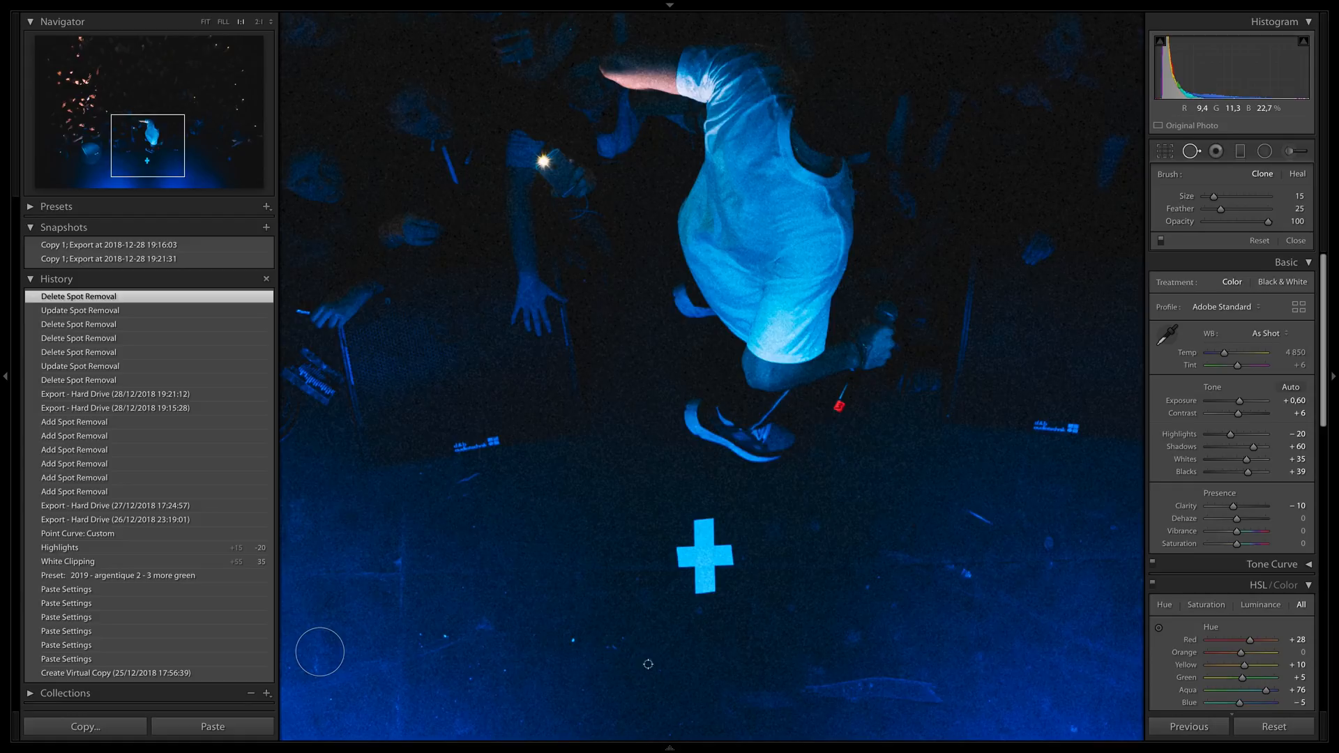
scroll(675, 600, up, 5)
mouse_move(694, 591)
mouse_down()
mouse_move(709, 591)
mouse_move(705, 576)
mouse_move(729, 557)
mouse_move(703, 525)
mouse_move(680, 552)
mouse_move(701, 579)
mouse_up()
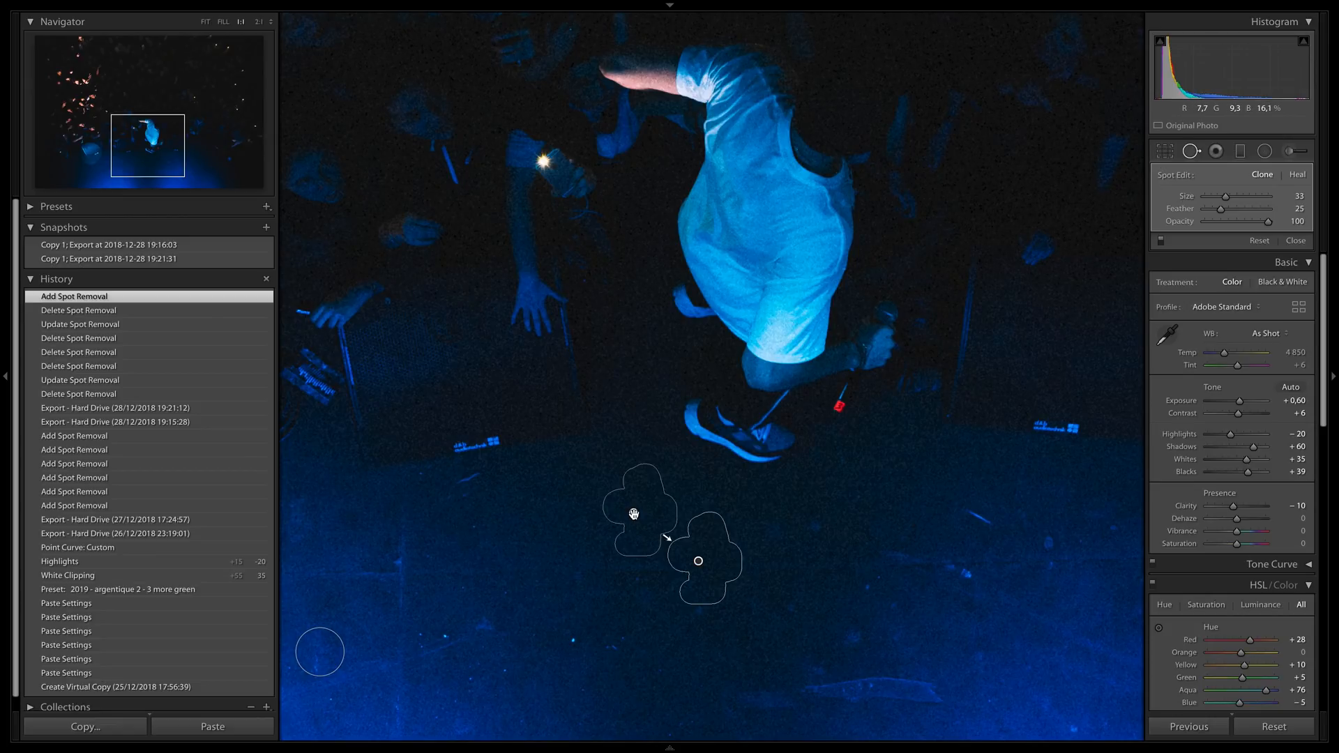
Step: Change the cross's spot removal to Heal, move its source onto clean floor level with the cross, and view the whole photo
drag(634, 514, 456, 577)
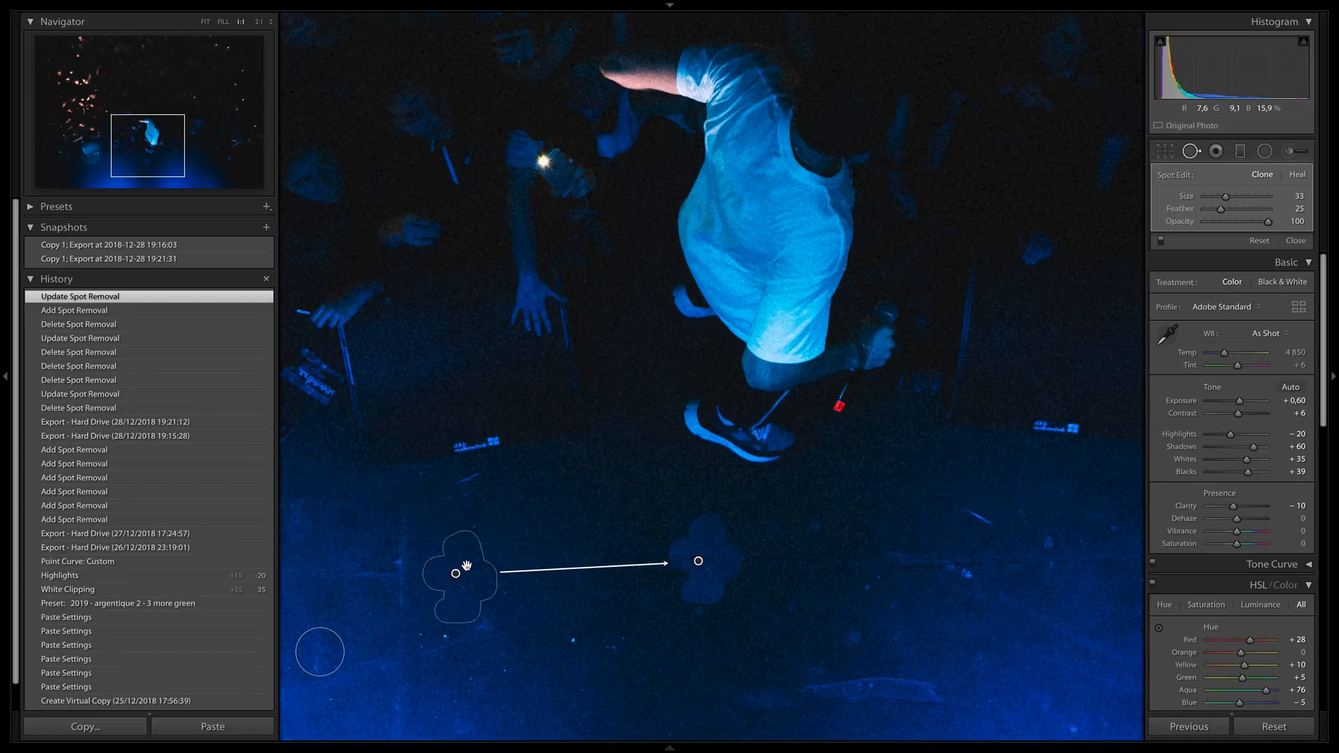
click(1304, 175)
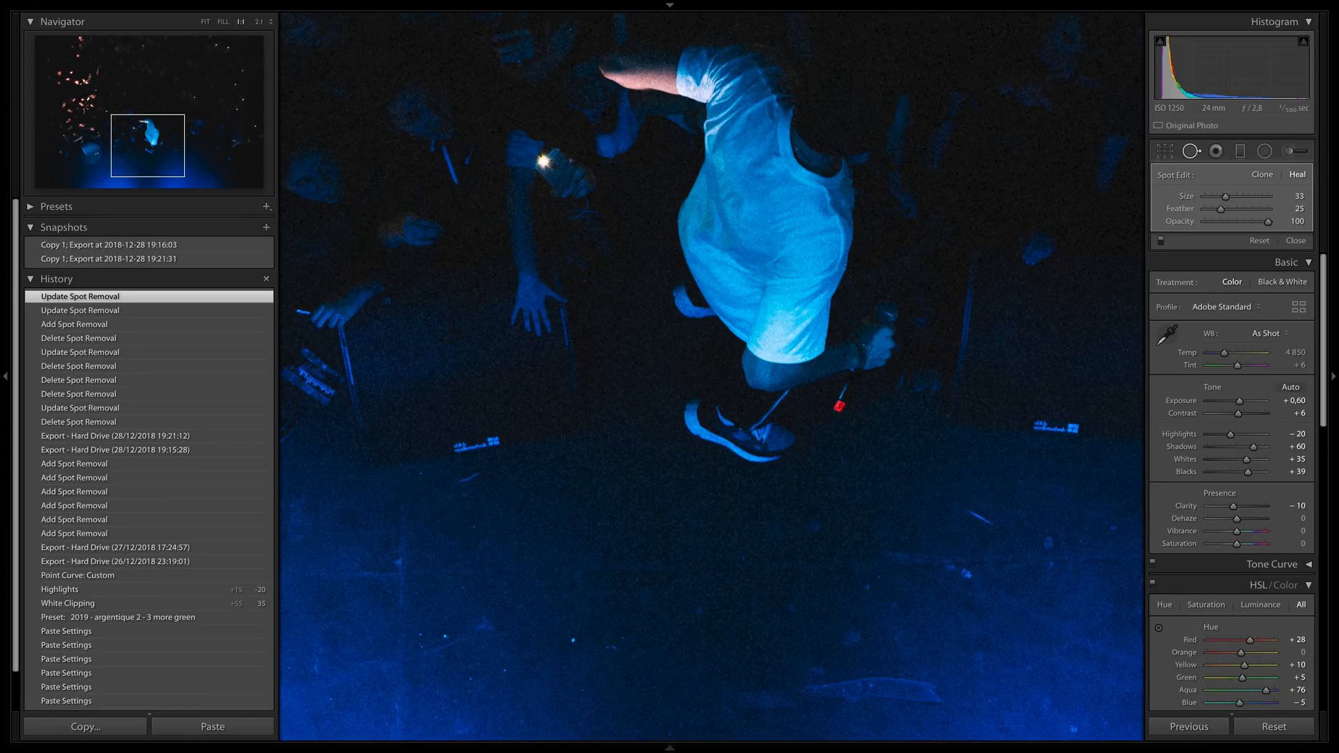
drag(456, 573, 523, 562)
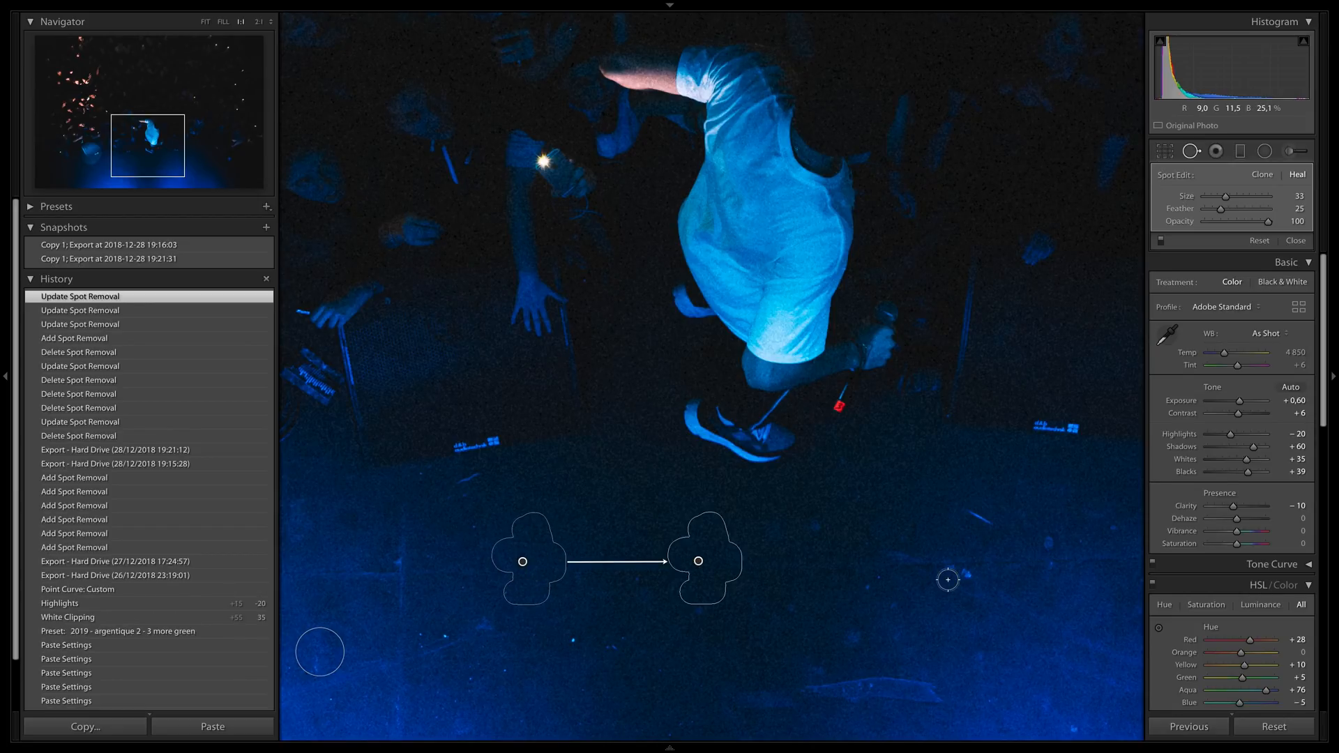
key(q)
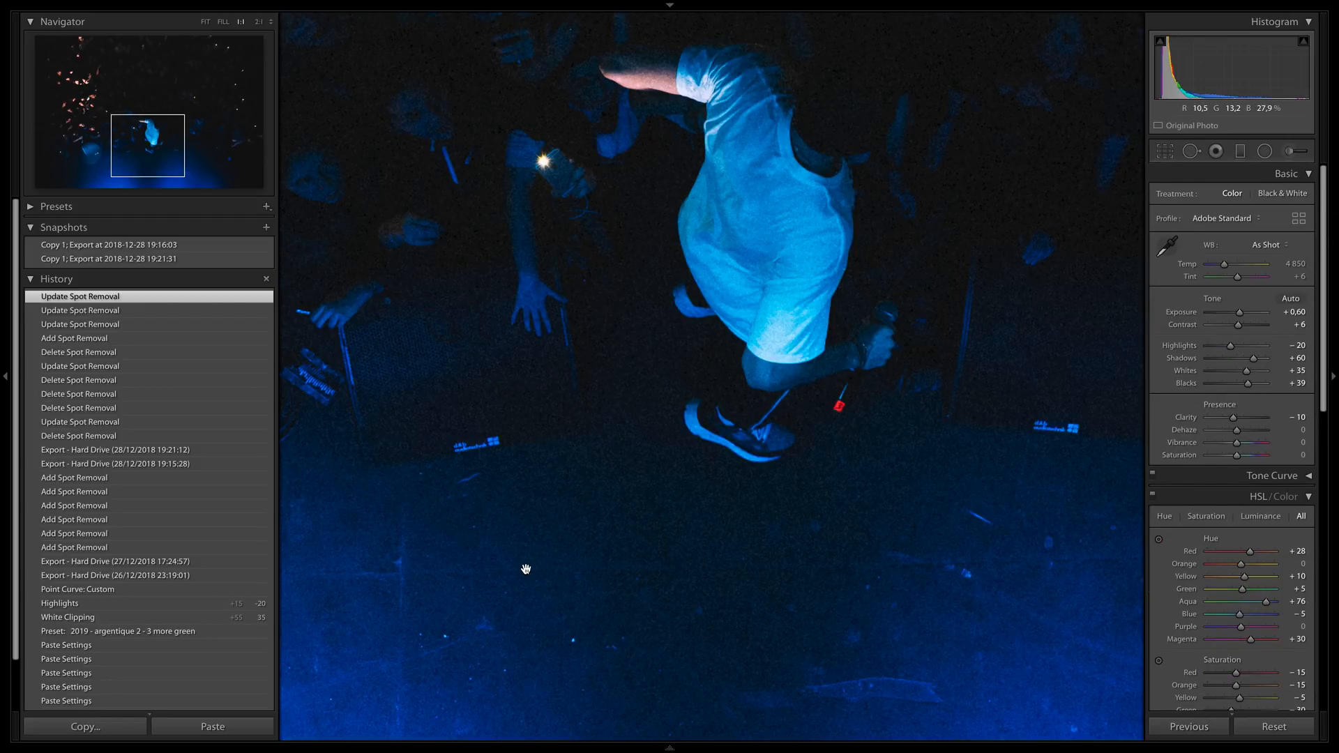
click(698, 543)
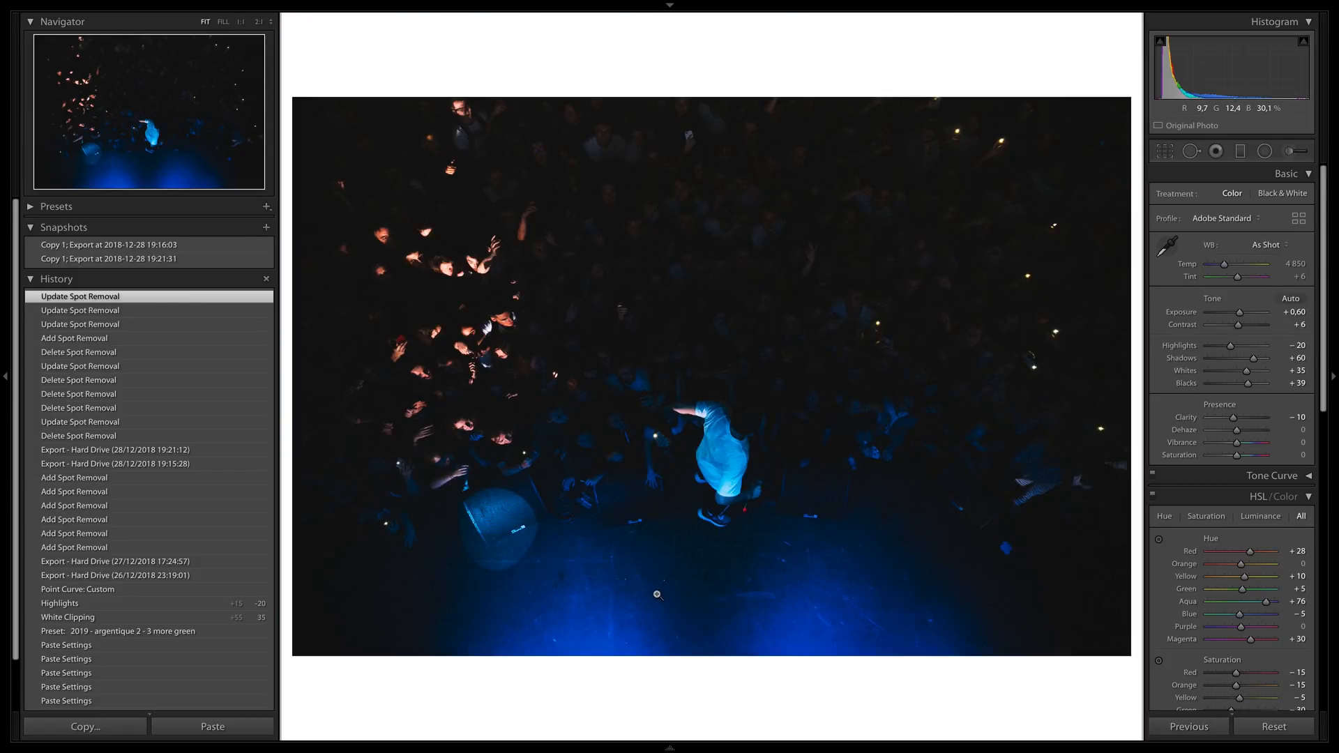
Step: Place a size 76 Heal spot on the empty stage floor beside the speaker and sample it from the speaker grille
click(507, 526)
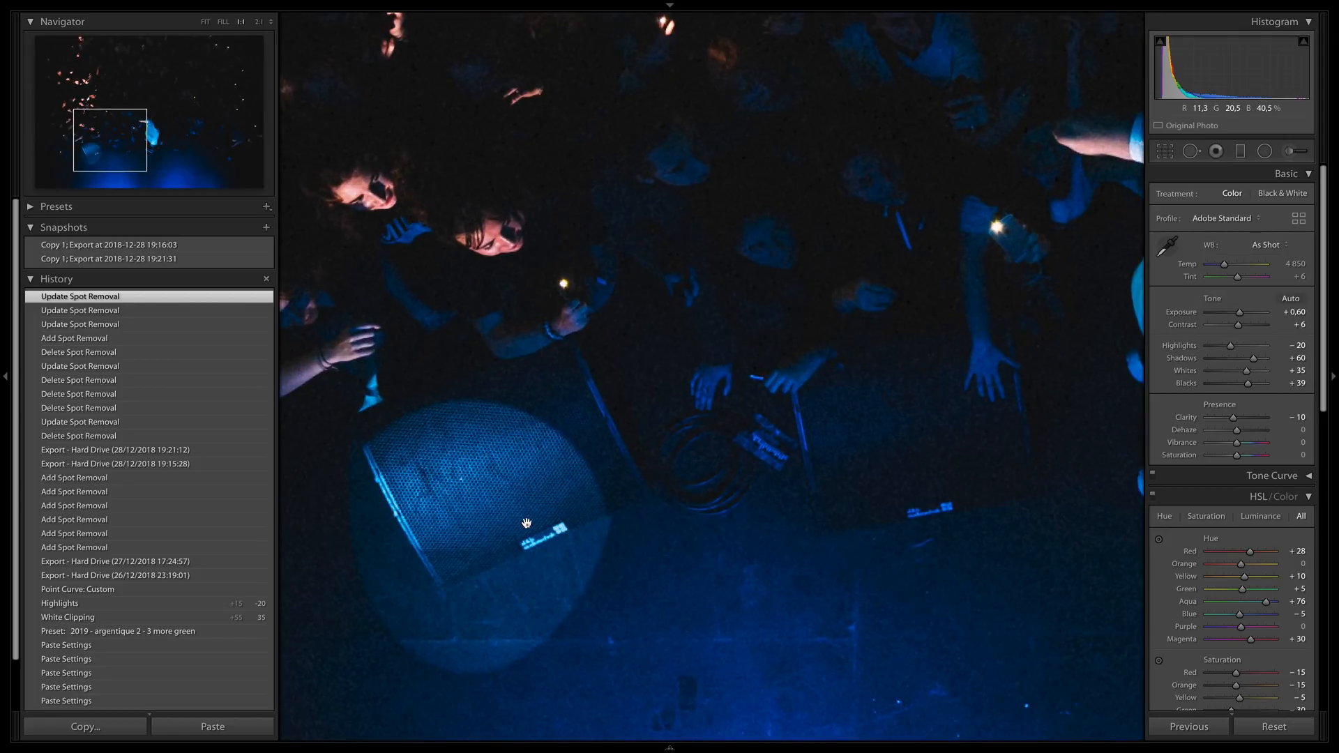
key(q)
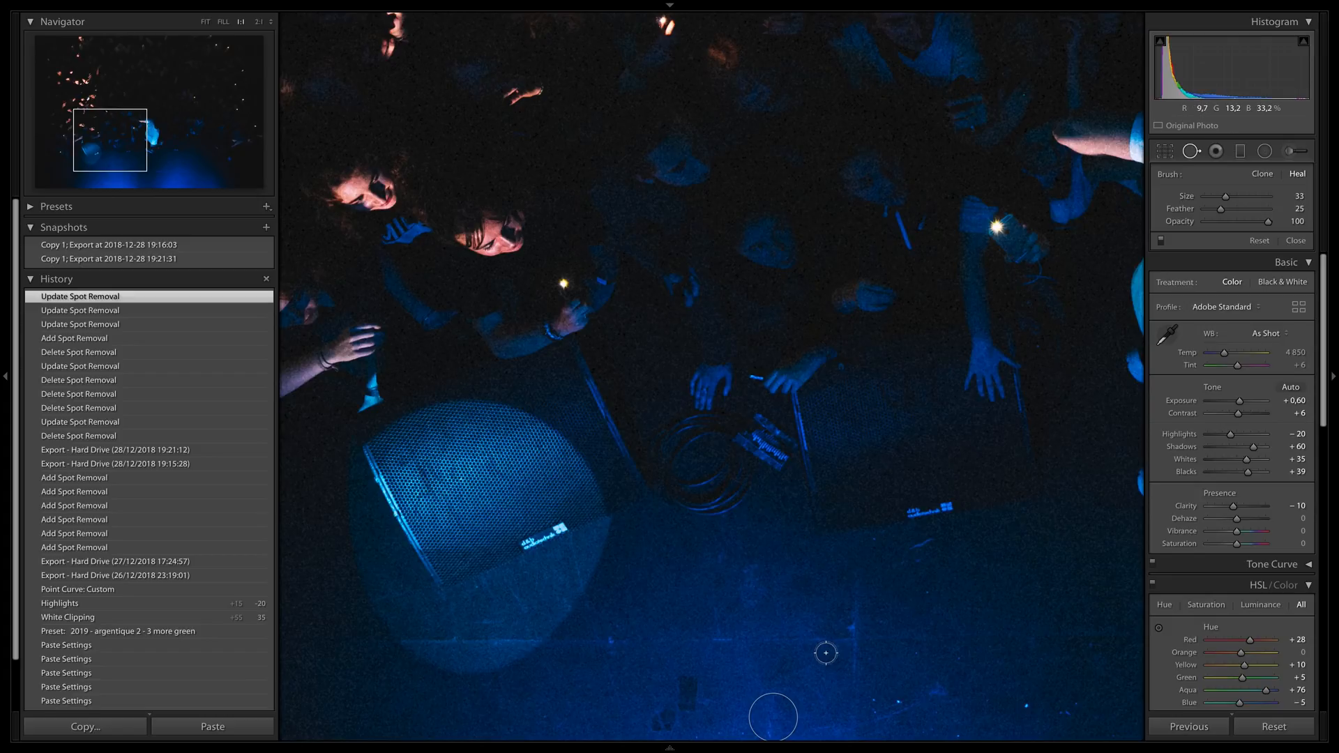
scroll(834, 607, up, 5)
scroll(837, 608, up, 1)
click(845, 615)
drag(757, 590, 469, 479)
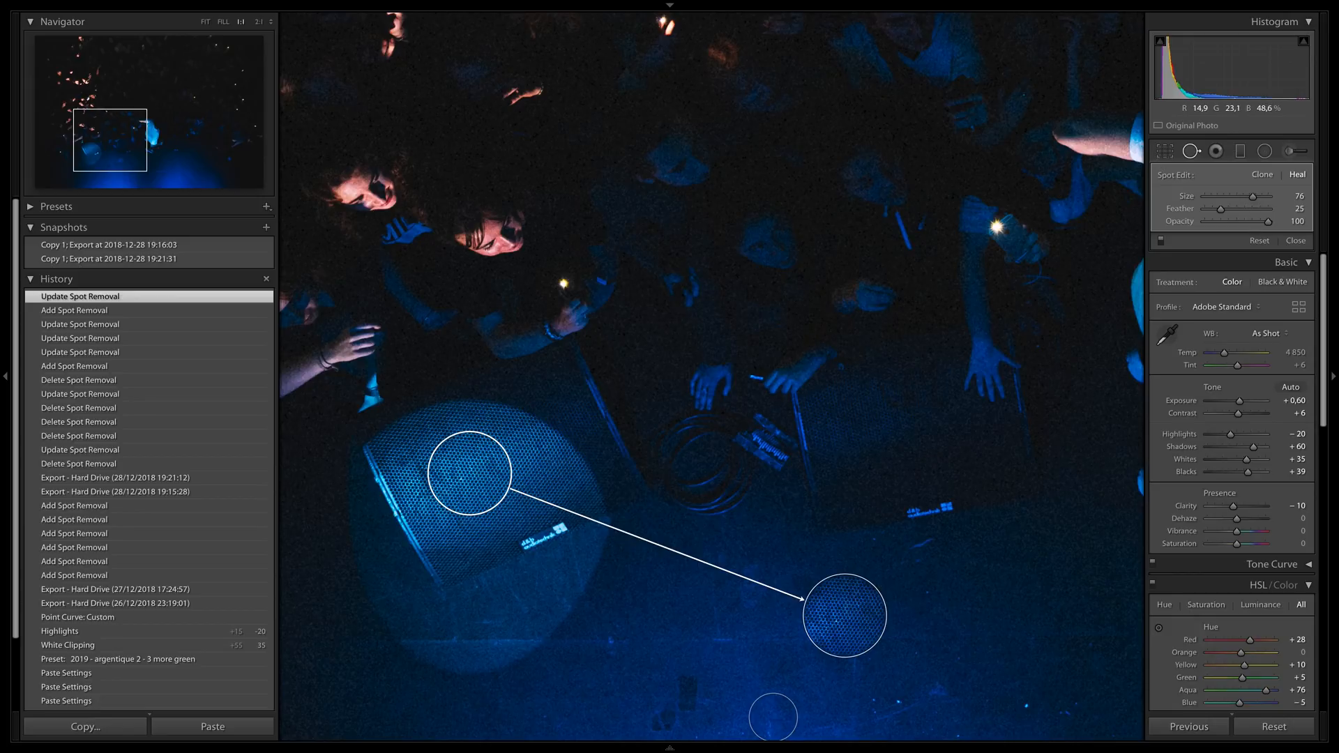
Step: Compare the Clone and Heal modes on the spot sampled from the speaker grille and delete that spot
click(1269, 176)
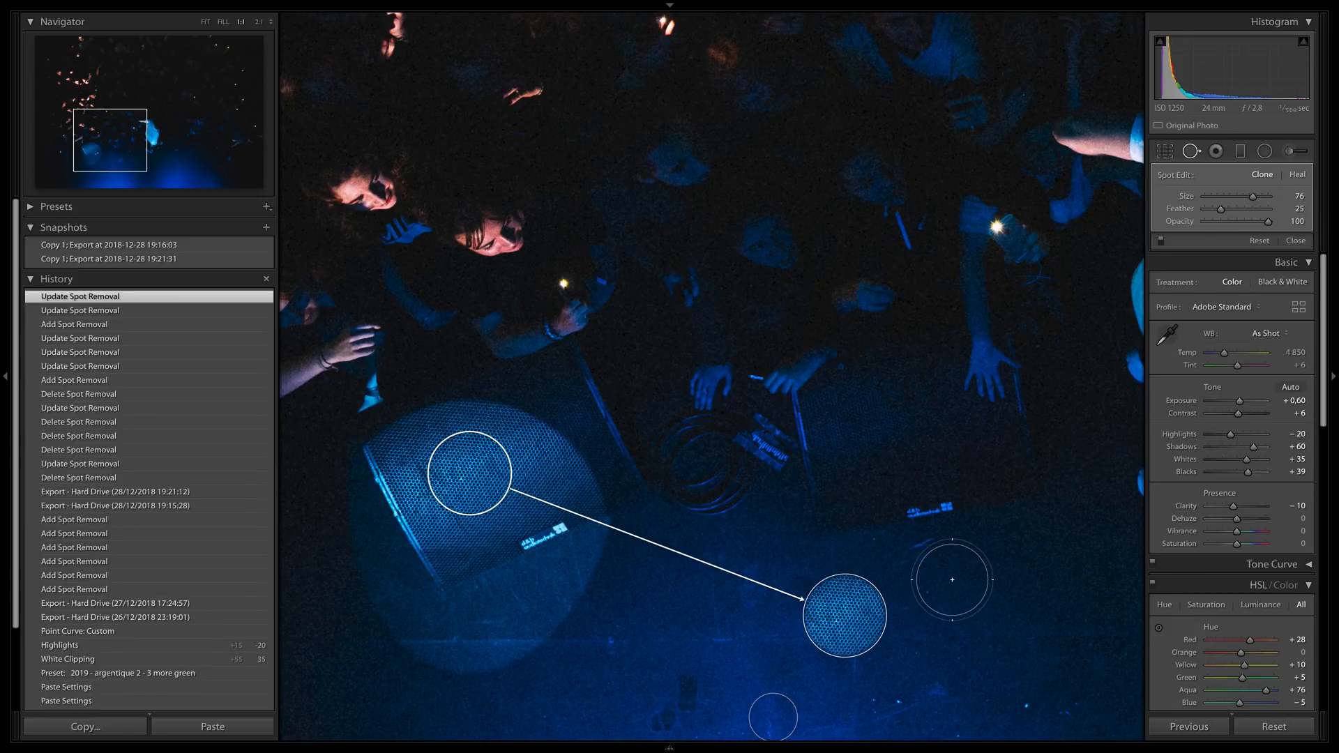
click(1297, 175)
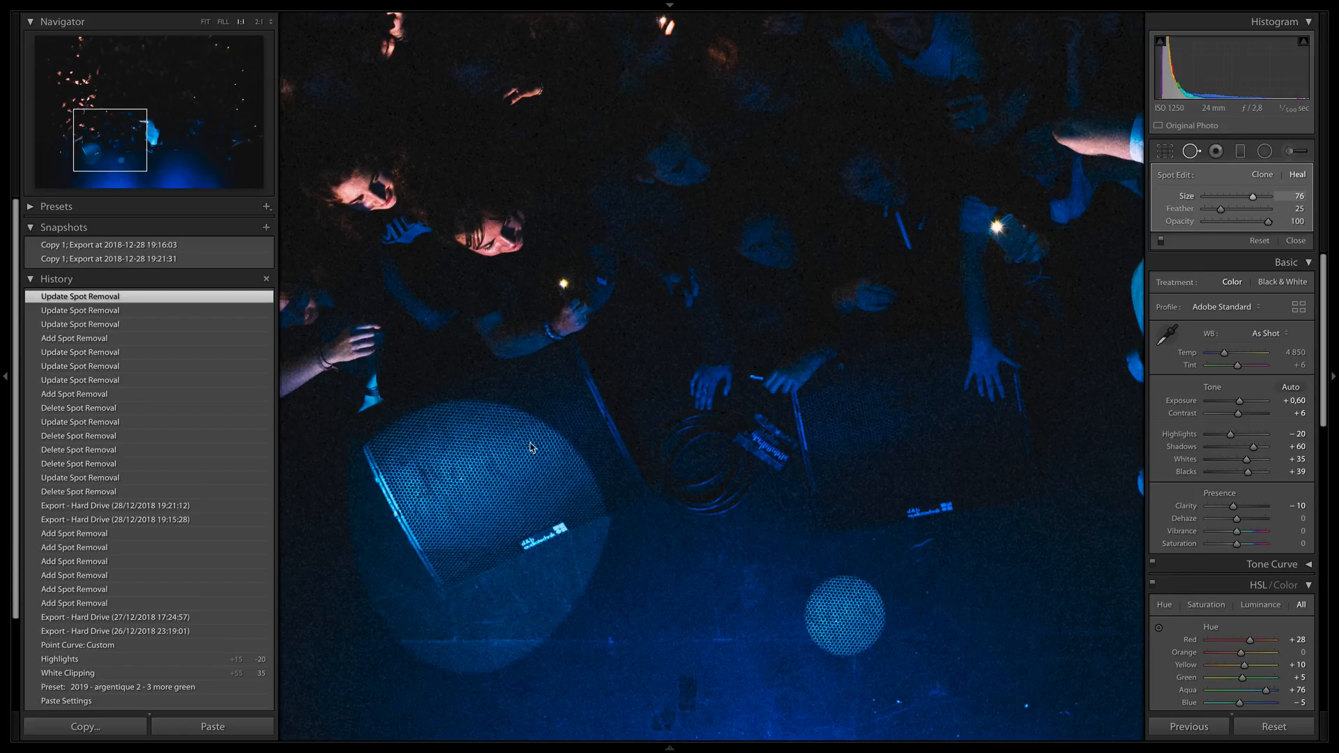
click(459, 482)
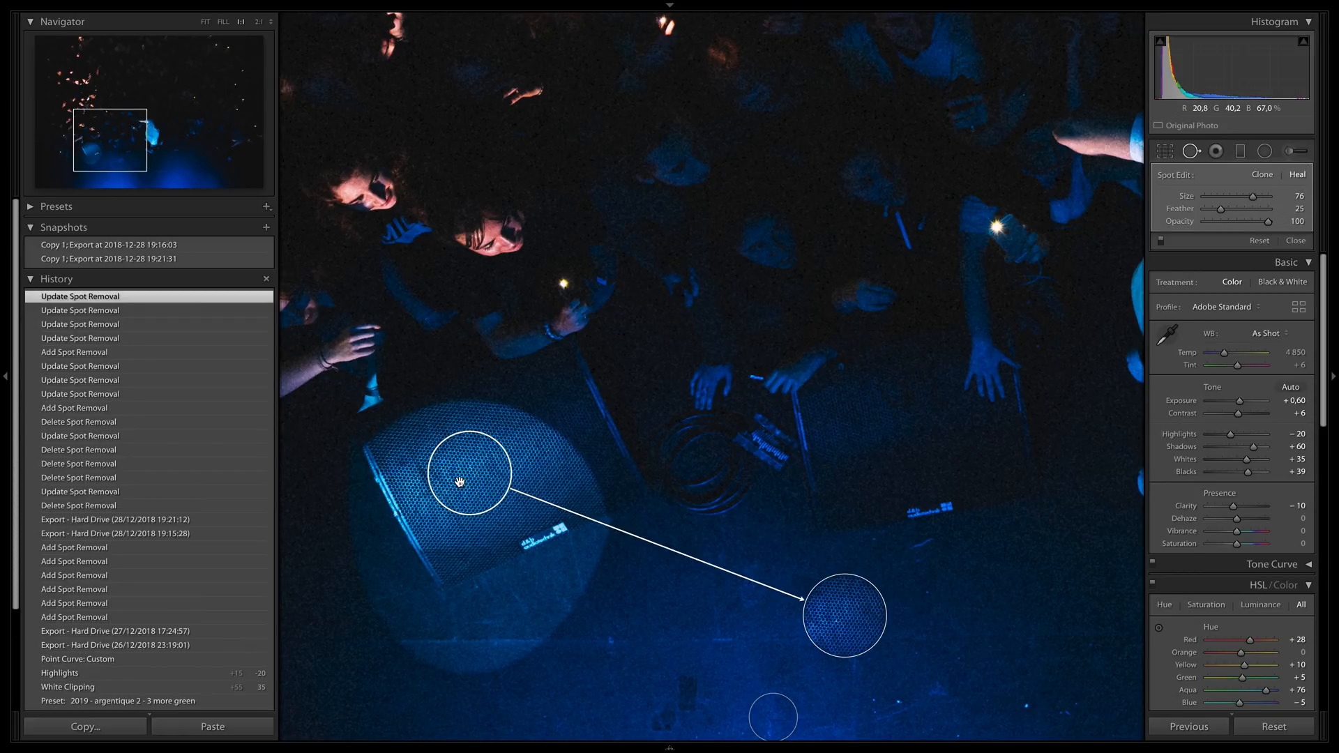
key(Delete)
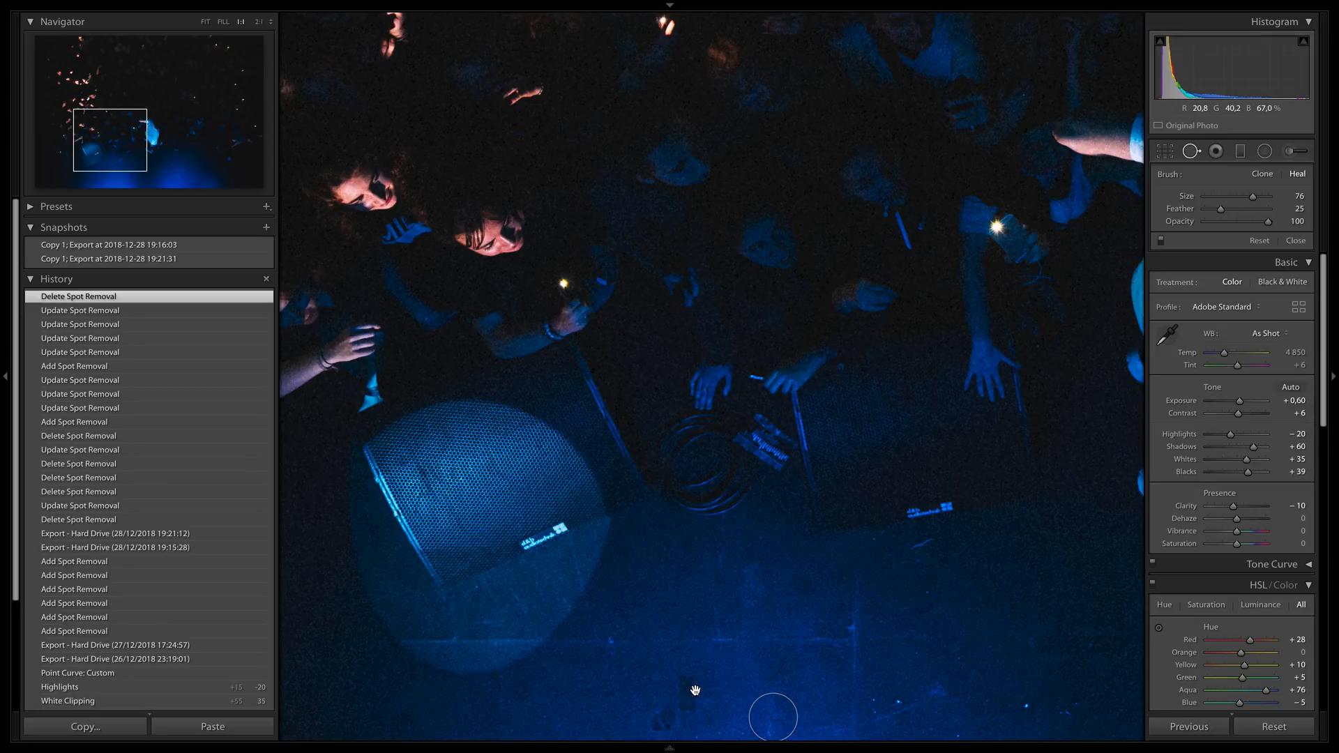
Step: Heal the dark marks on the stage floor below the speaker and the bright fleck near the photo's lower edge at size 37
scroll(726, 516, down, 5)
scroll(740, 463, down, 10)
mouse_move(737, 454)
mouse_down()
mouse_move(731, 486)
mouse_move(737, 463)
mouse_move(701, 513)
mouse_up()
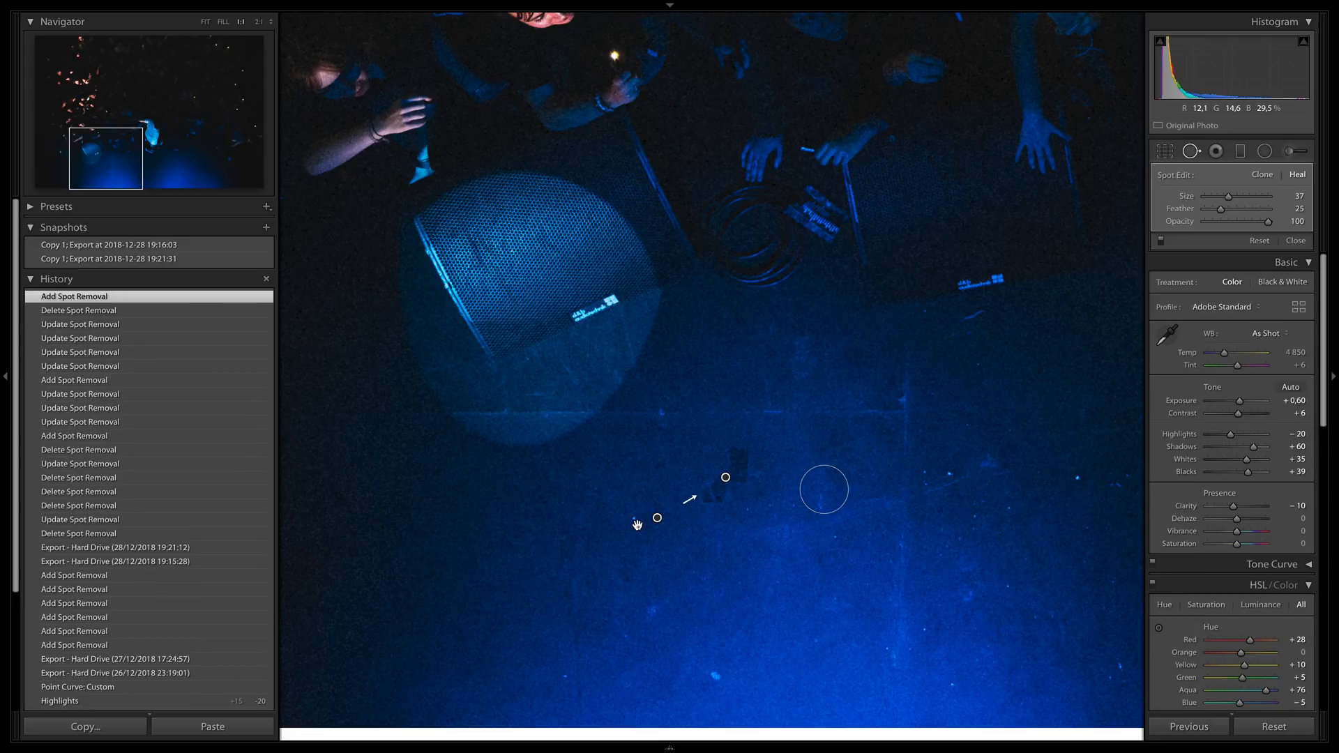
click(715, 679)
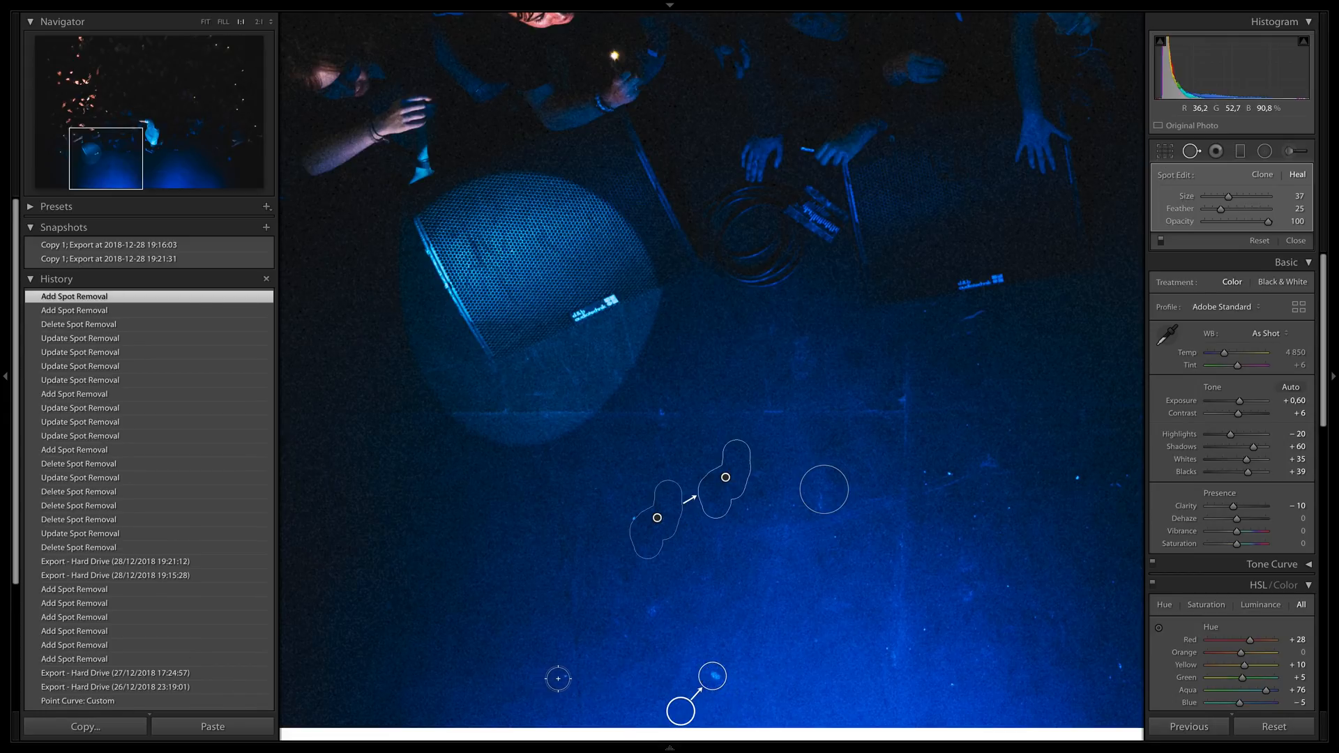
Step: Heal two small floor specks below the speaker at size 18 and the mark on the floor line at size 26
scroll(561, 678, down, 5)
click(565, 676)
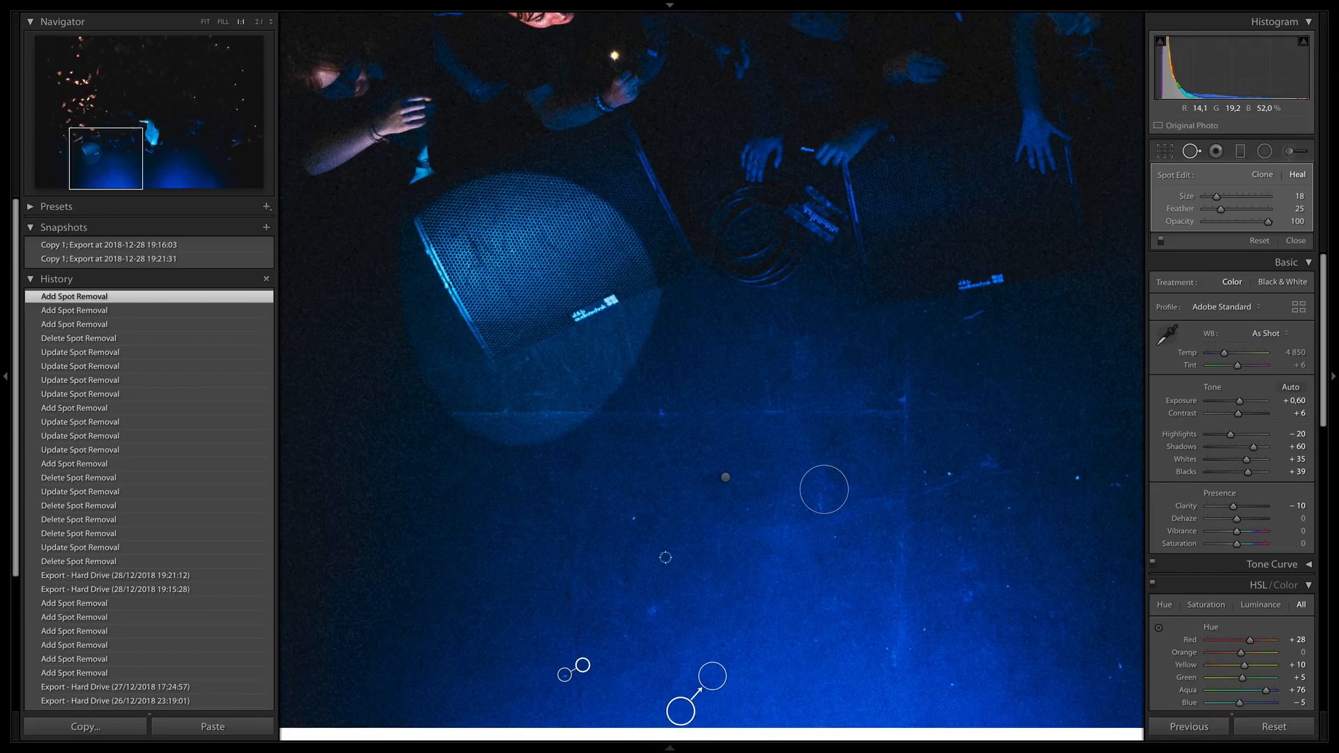
click(632, 517)
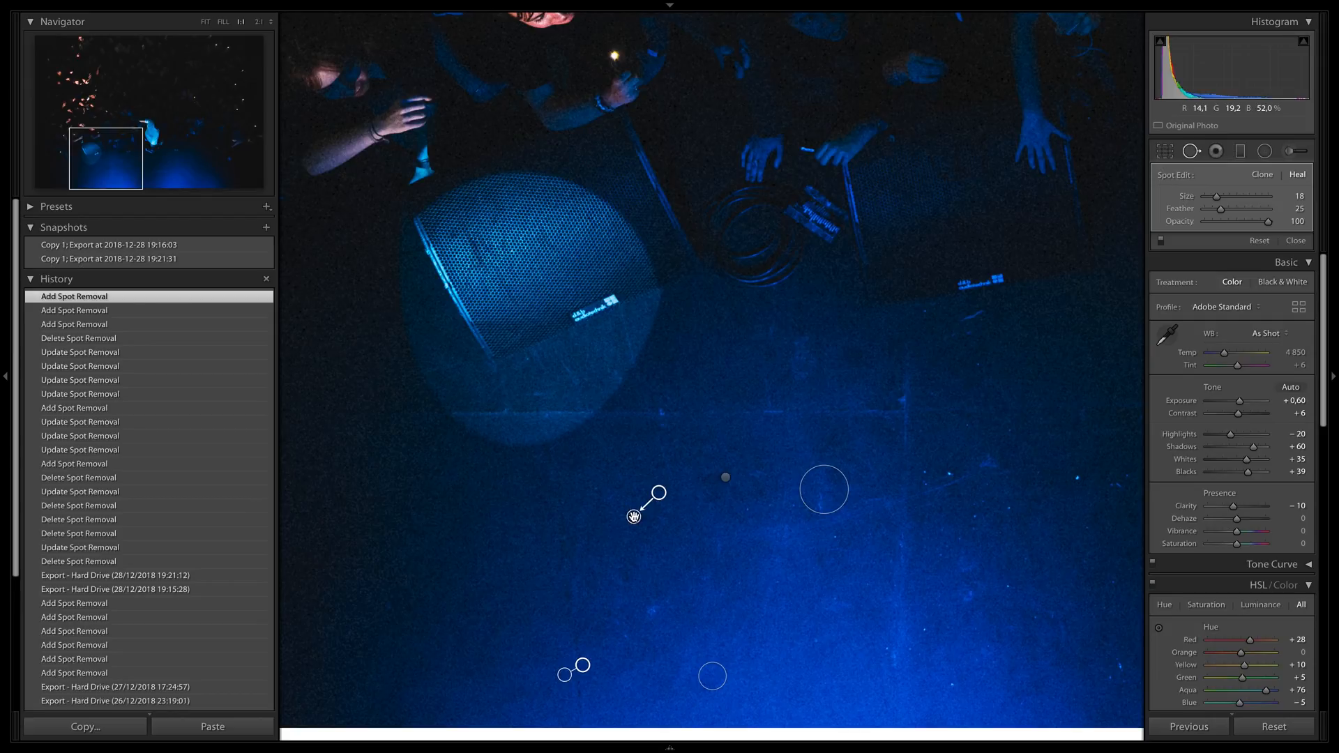
click(662, 411)
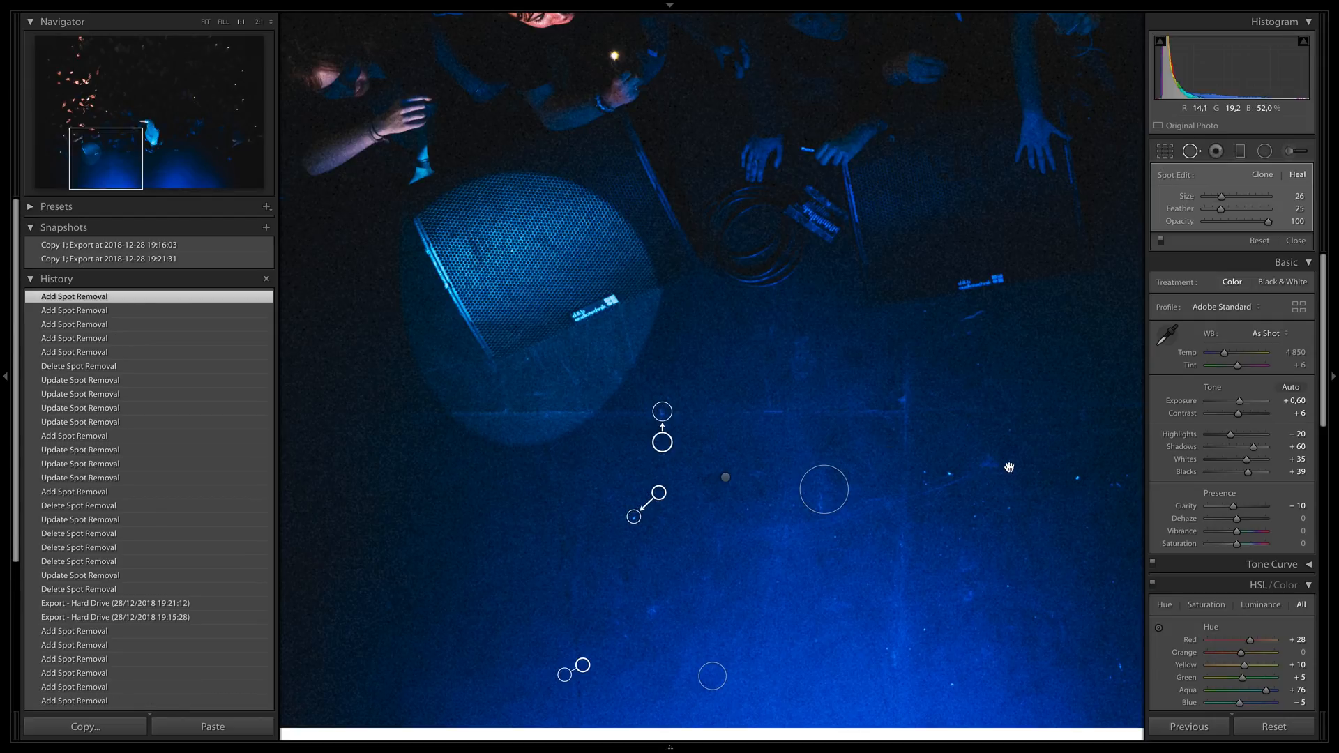
Step: Heal the speck on the far side of the floor at size 22 and the short scratch below the monitor label, then view the whole photo
scroll(1080, 478, down, 2)
click(1076, 477)
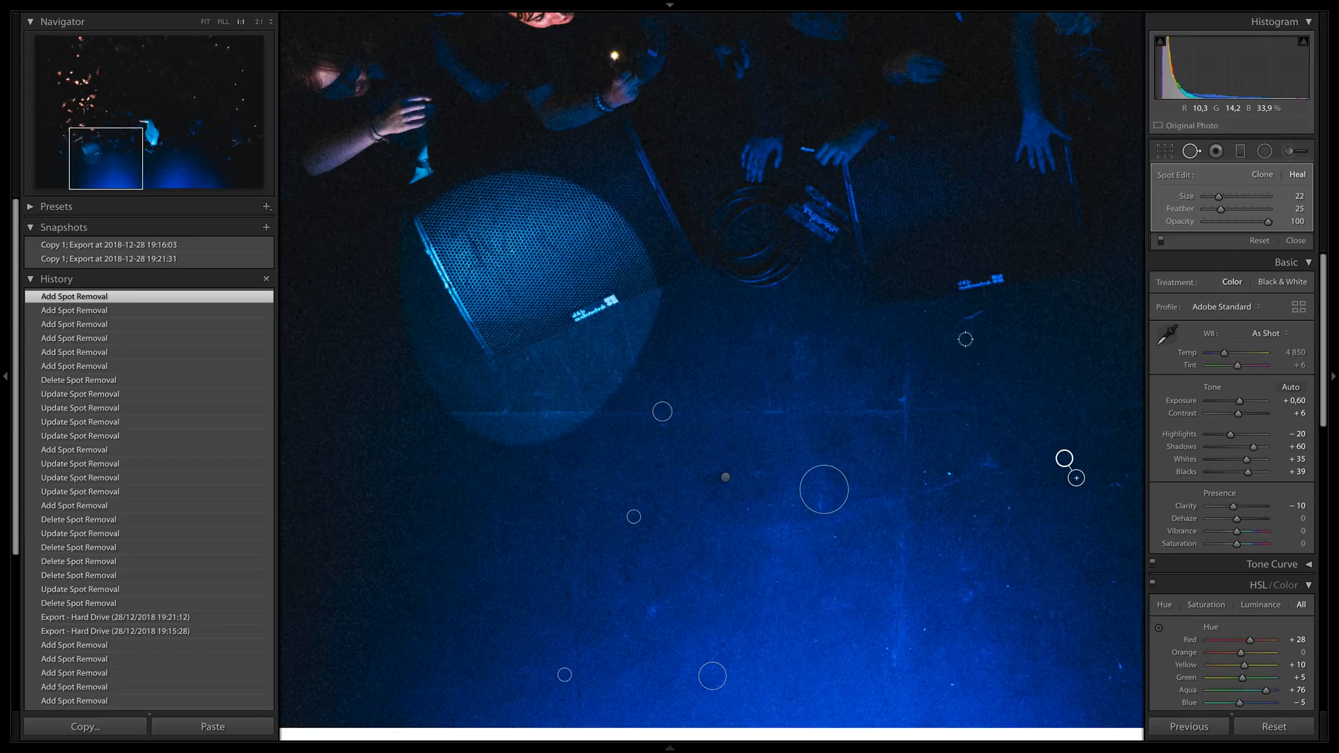
drag(963, 323, 985, 311)
scroll(928, 311, down, 4)
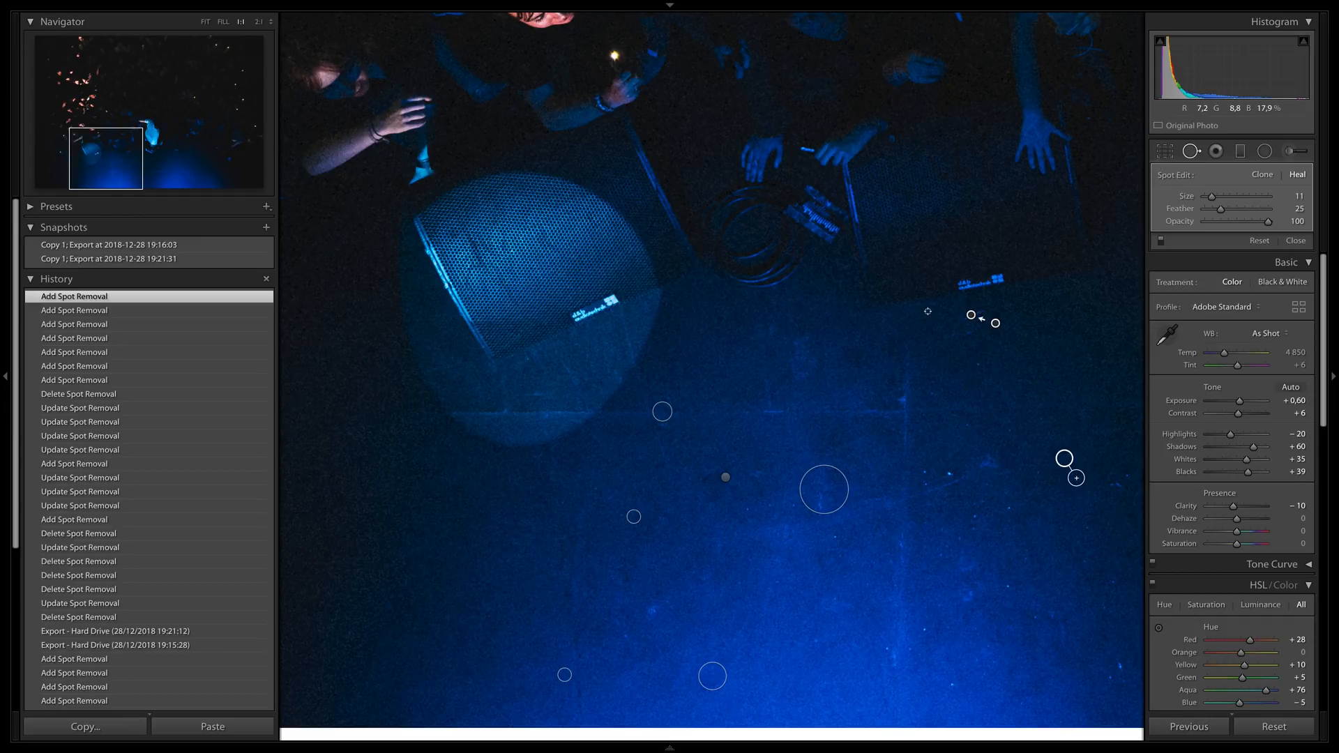
key(q)
click(943, 445)
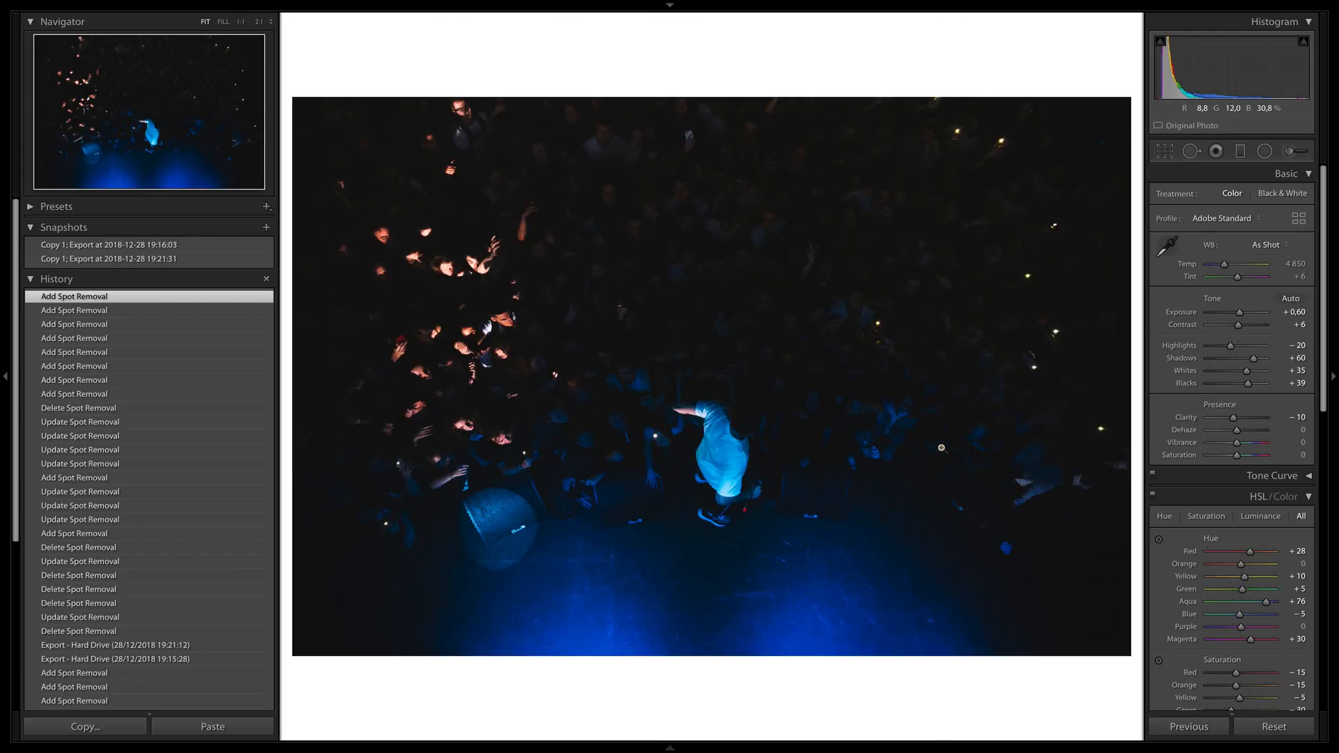
Step: Try to heal the bright phone flash in the crowd beside the performer at size 32, and delete that spot
key(ctrl+e)
click(671, 445)
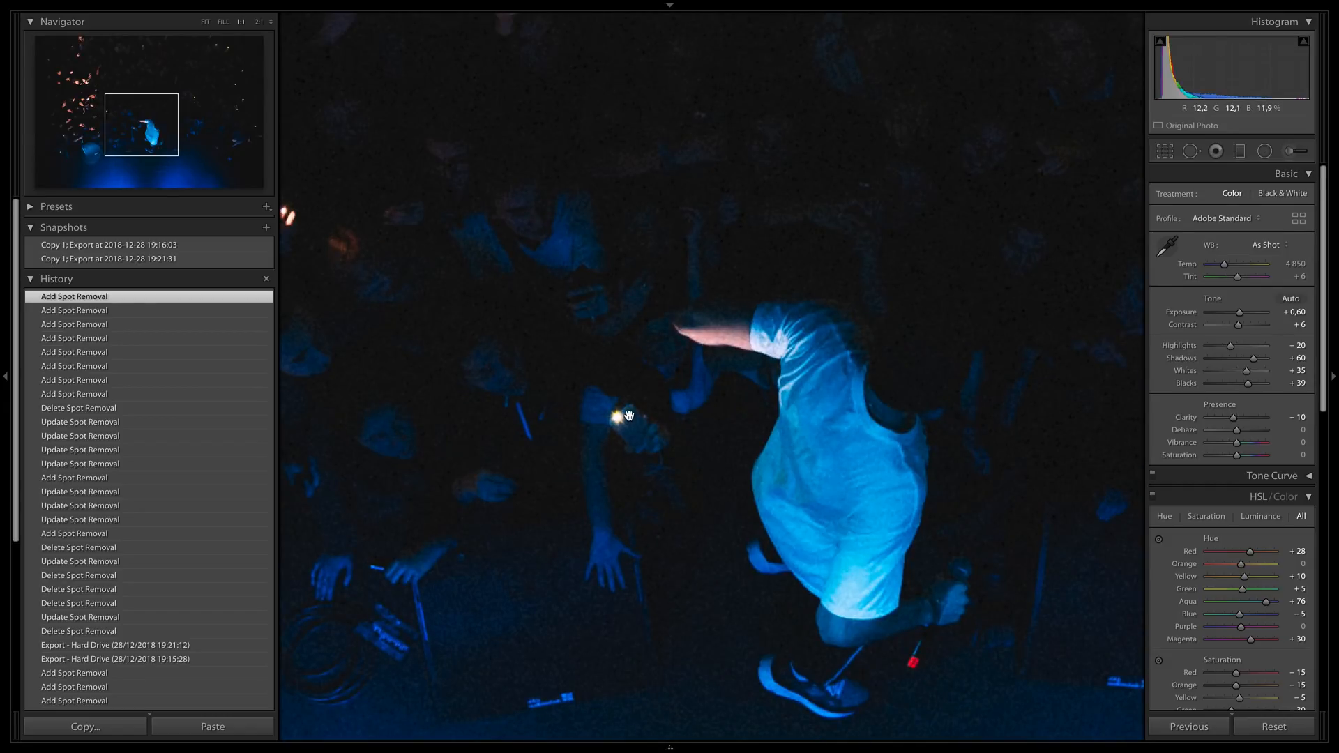
key(ctrl+equal)
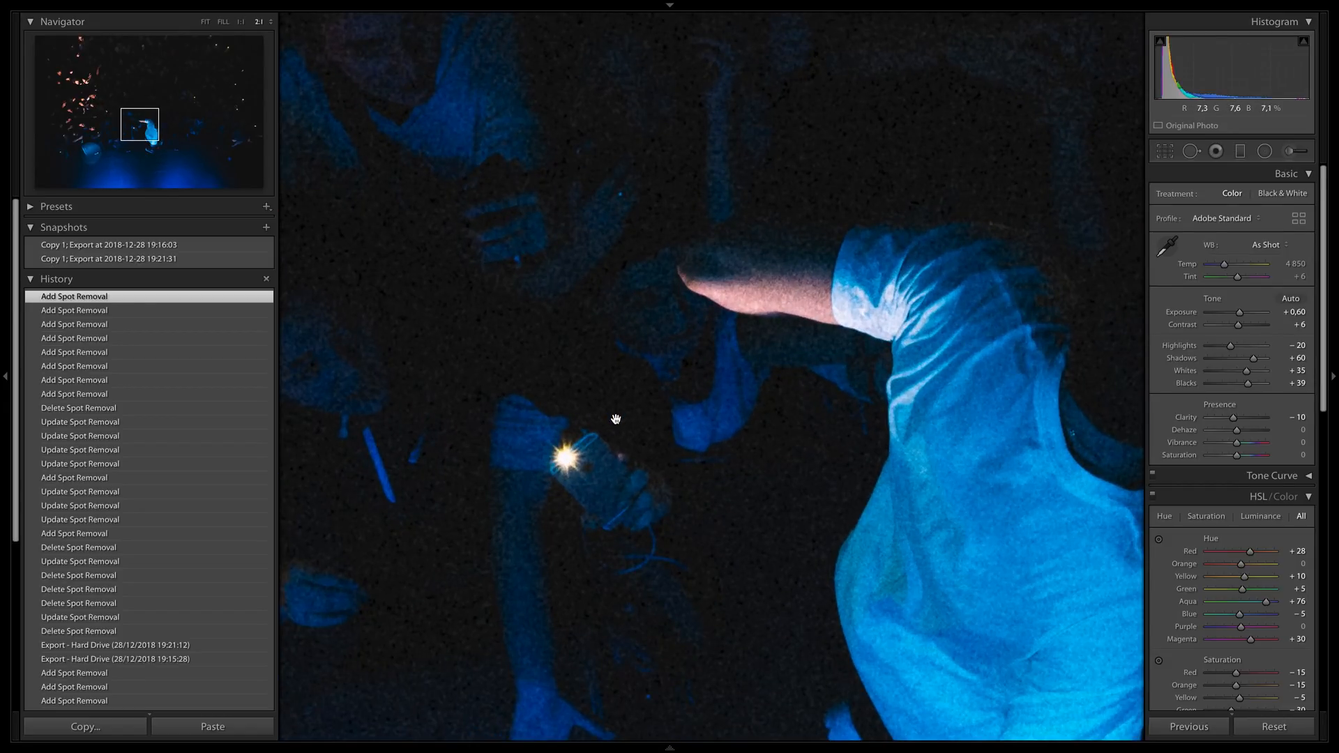
key(q)
scroll(579, 453, down, 5)
drag(581, 474, 566, 458)
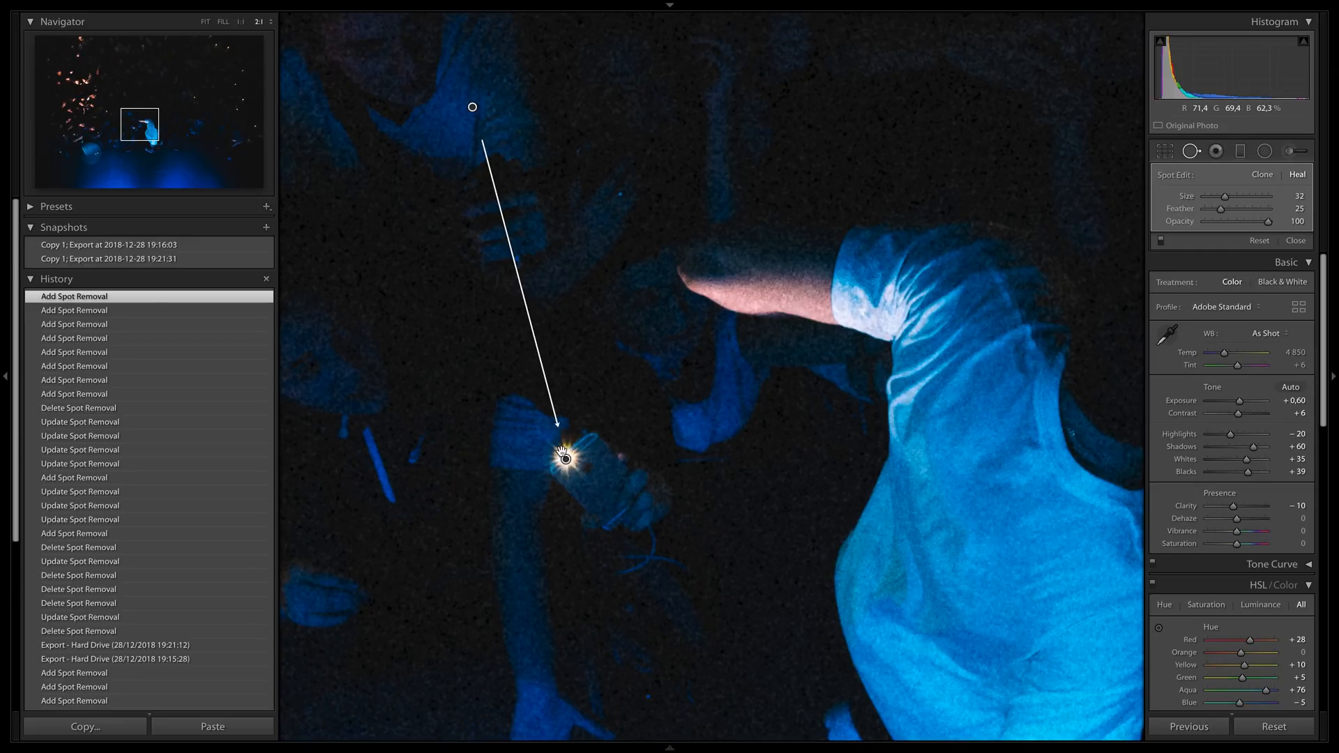
scroll(457, 119, up, 5)
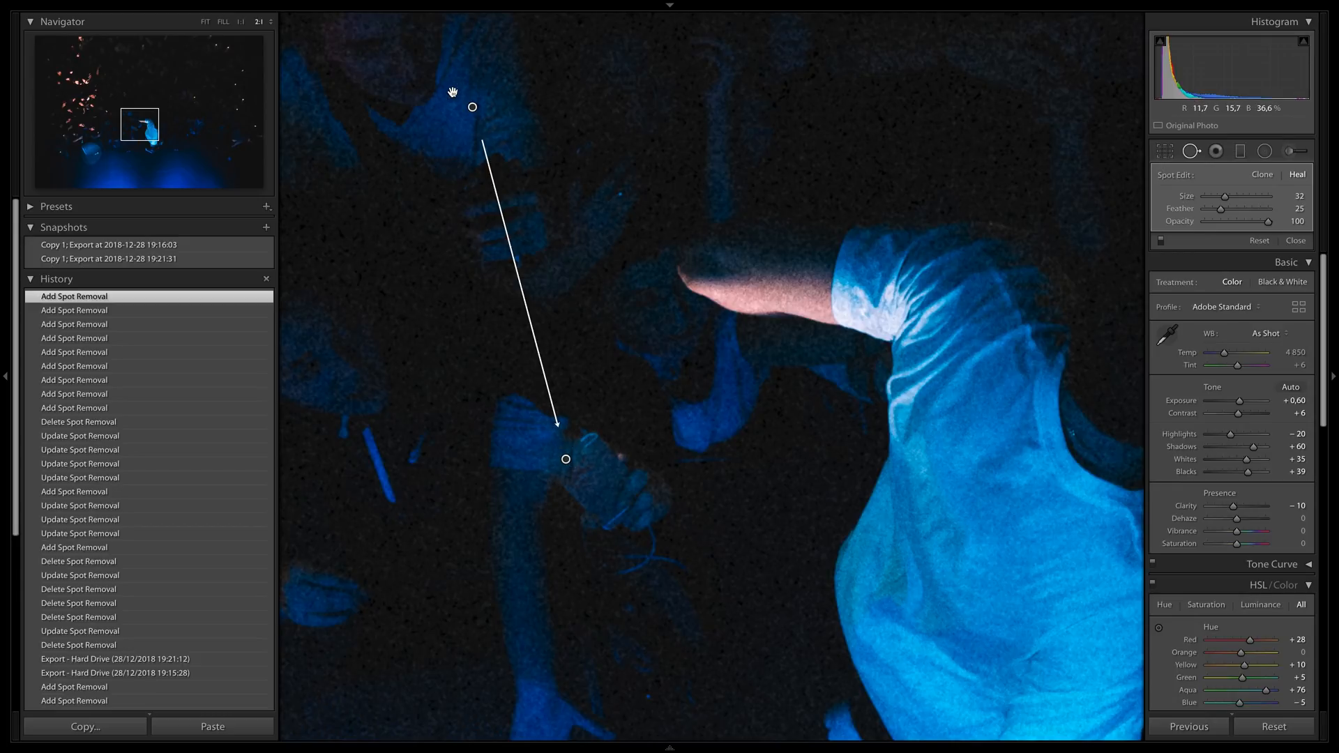
key(Delete)
key(q)
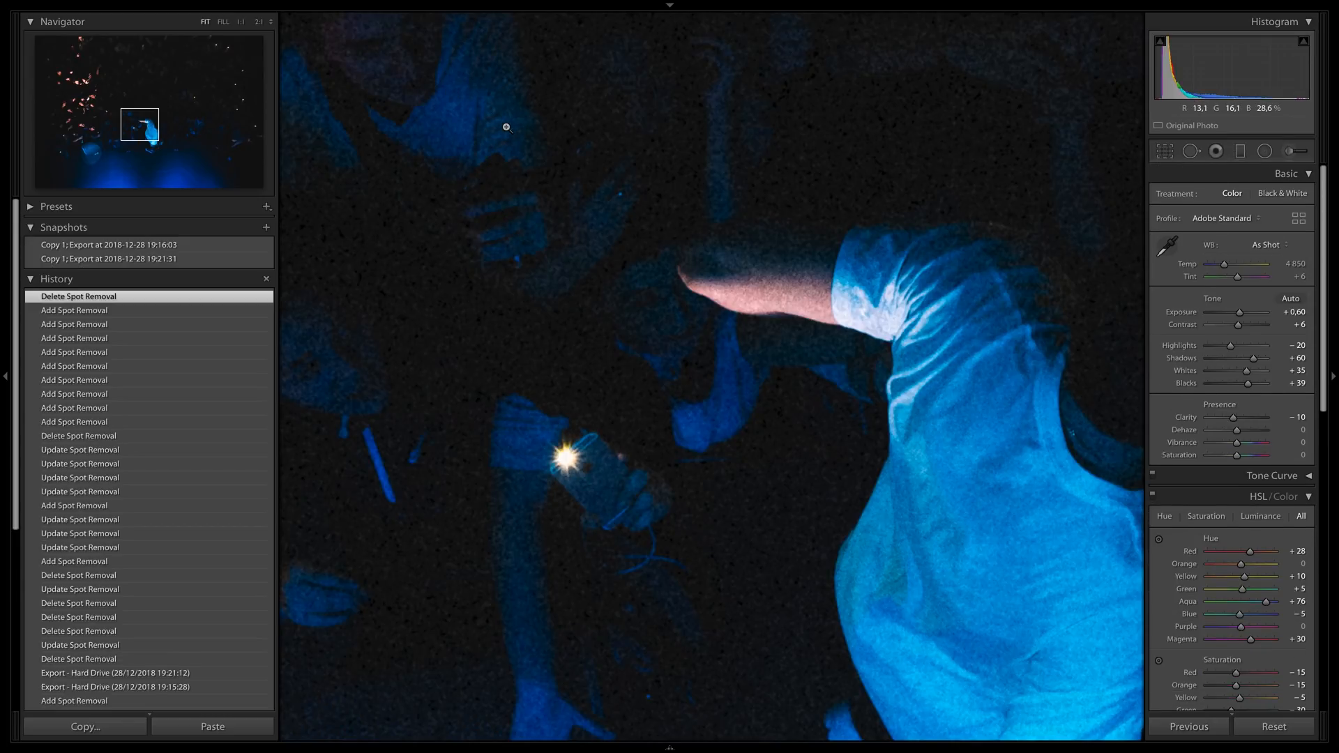
Step: Compare the phone flash area with the Photoshop-edited version of the photo up close, and view that whole version
click(507, 128)
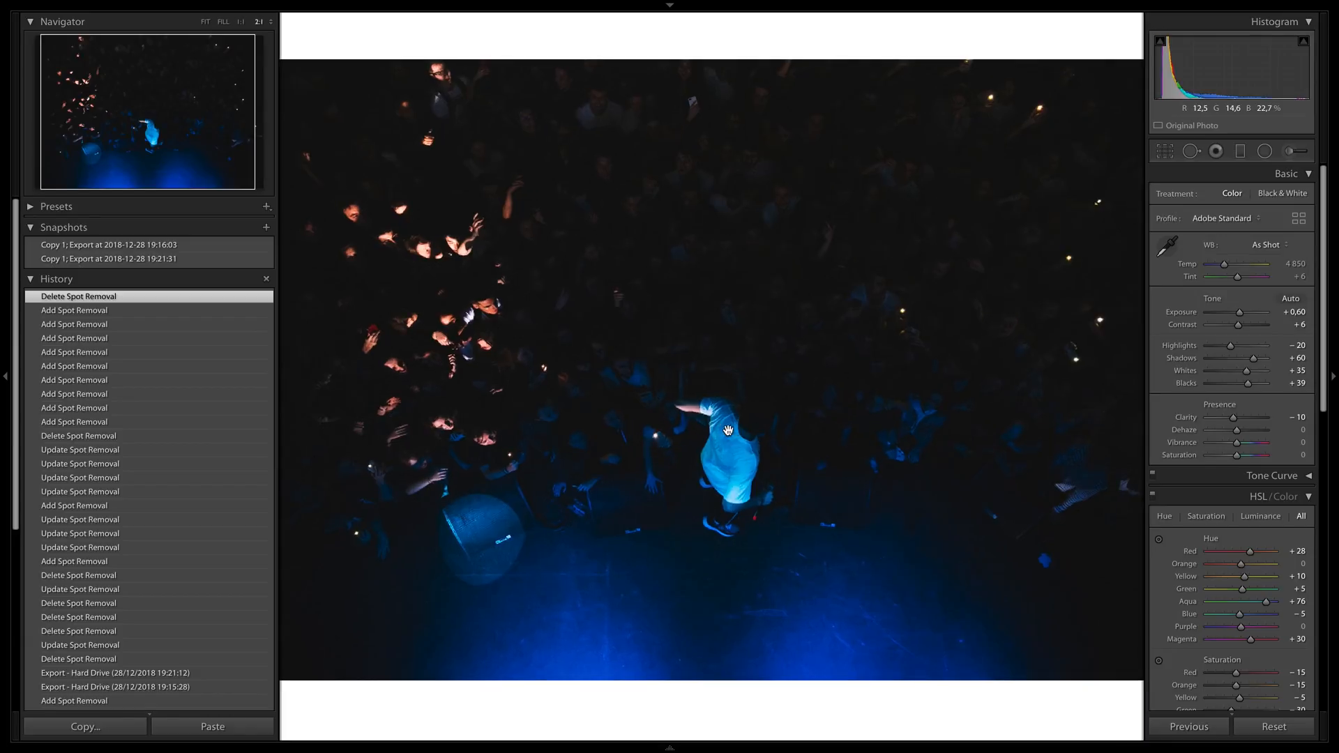
click(728, 430)
key(Right)
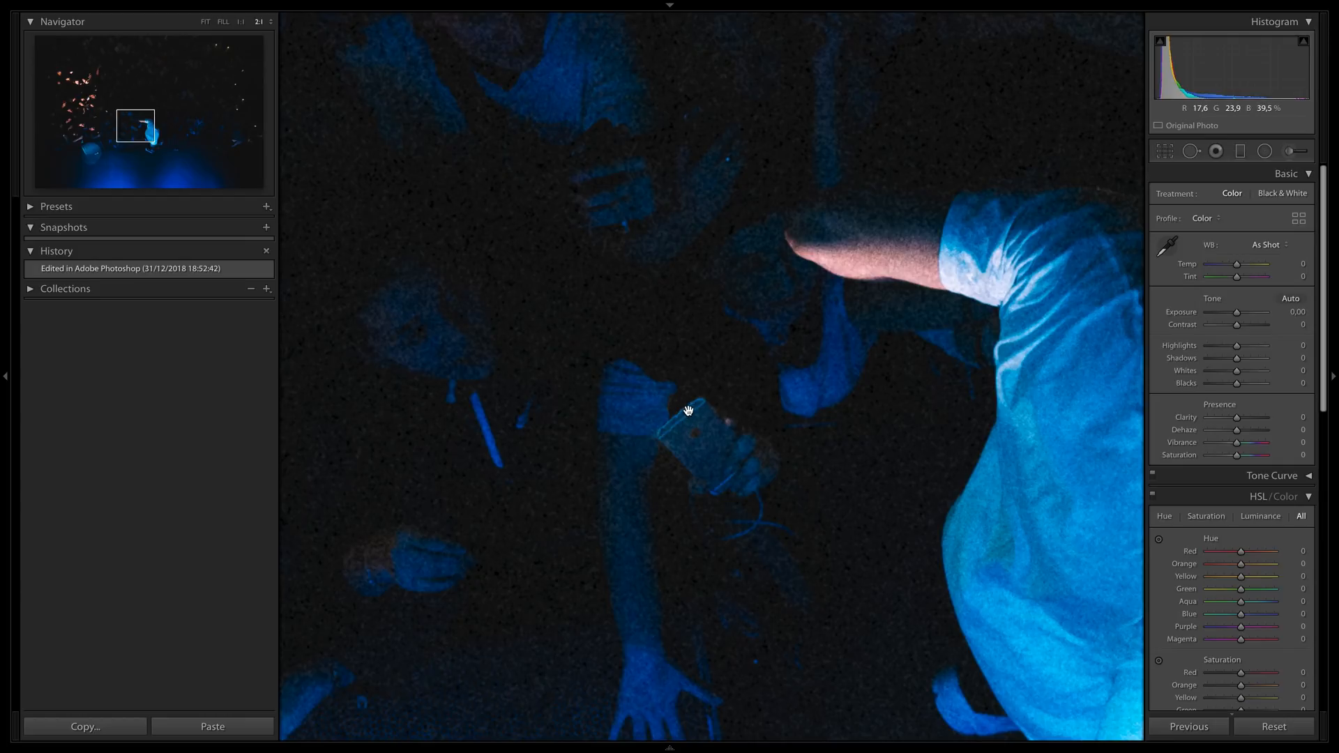
click(671, 438)
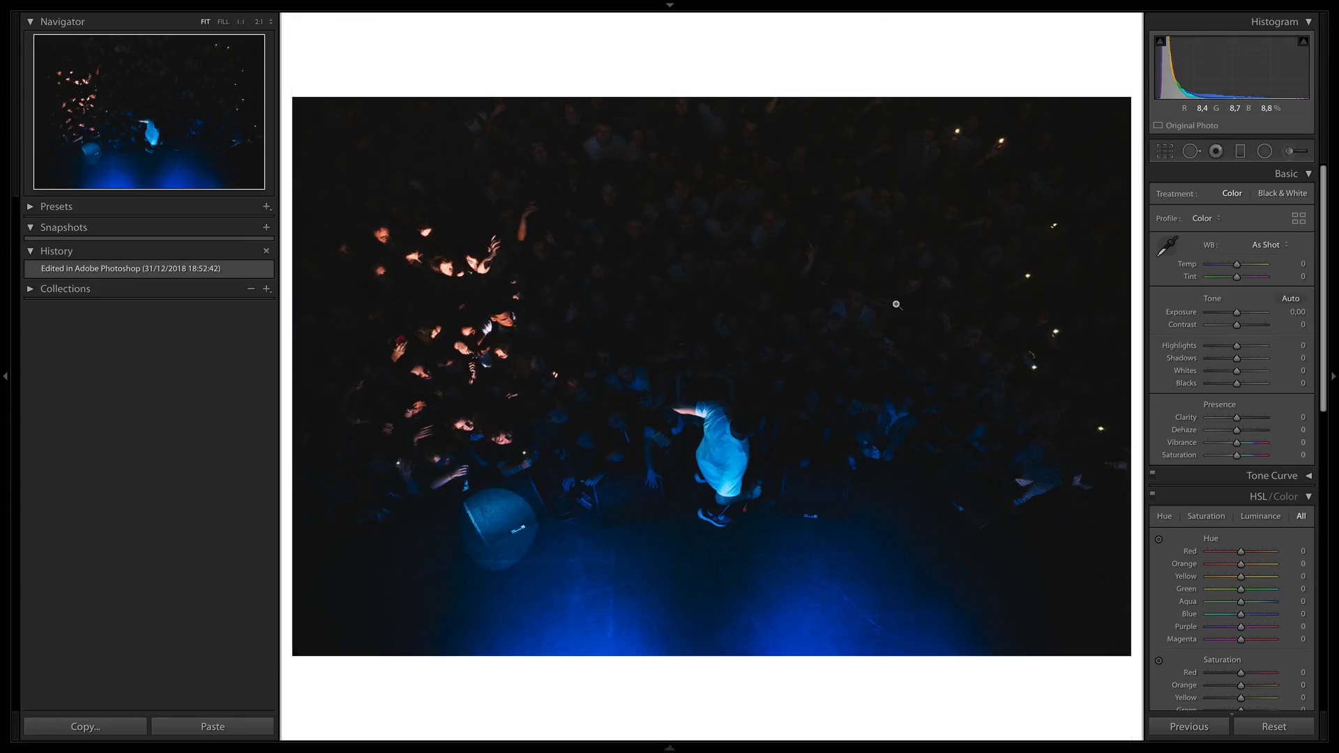
Step: Switch to Photoshop and select the Spot Healing Brush, followed by the Clone Stamp tool
key(super+Tab)
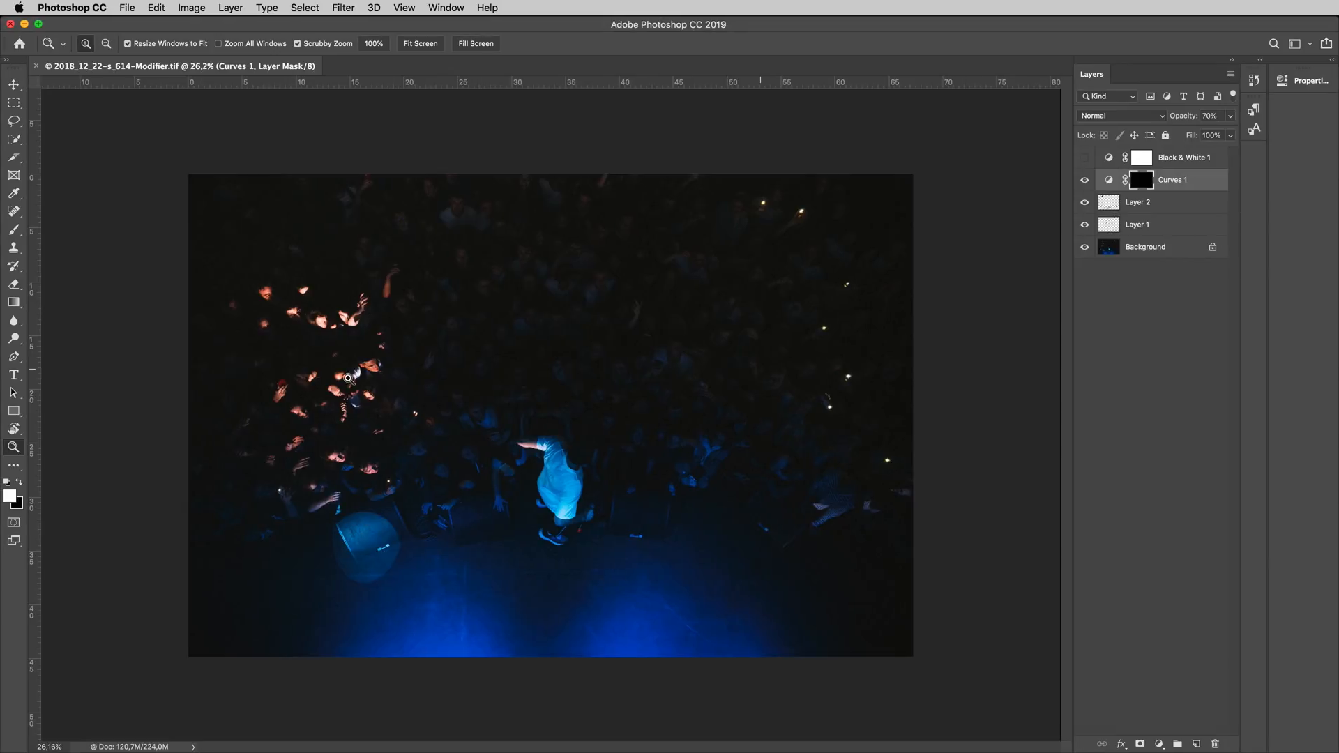
click(14, 212)
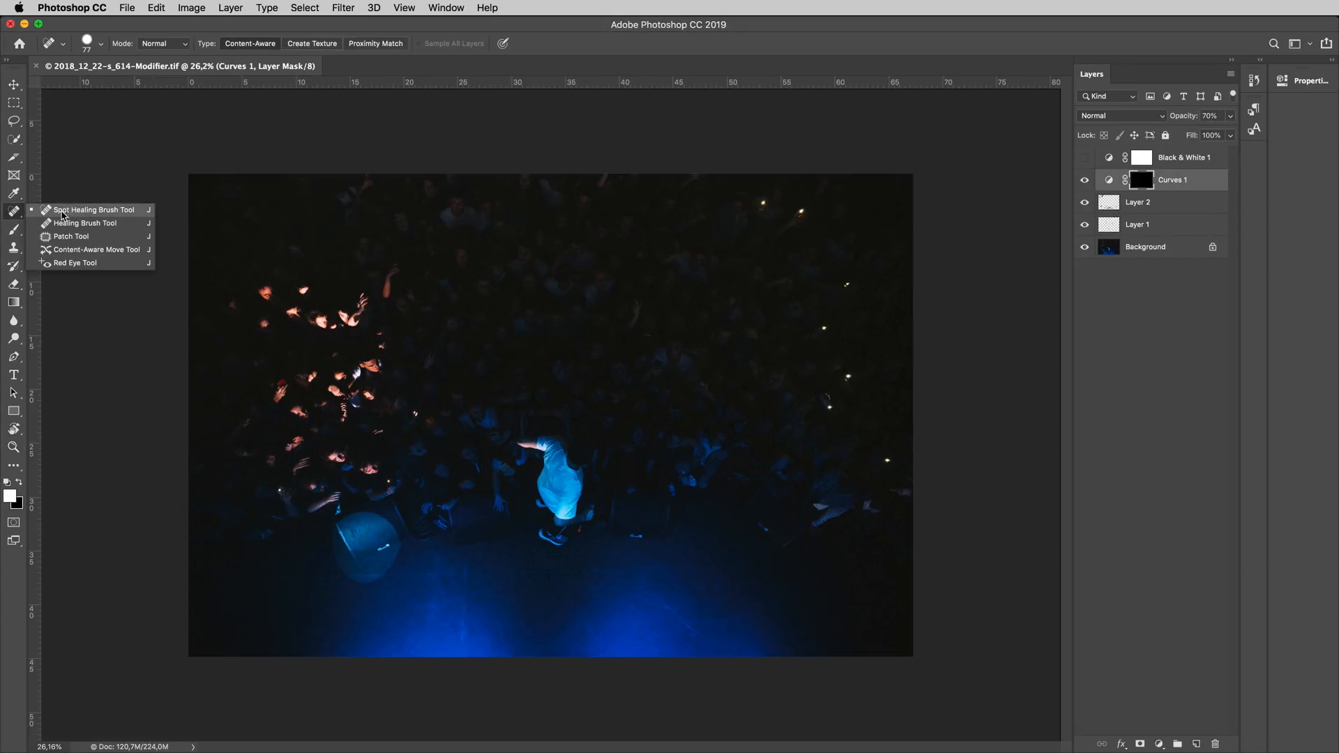
click(69, 212)
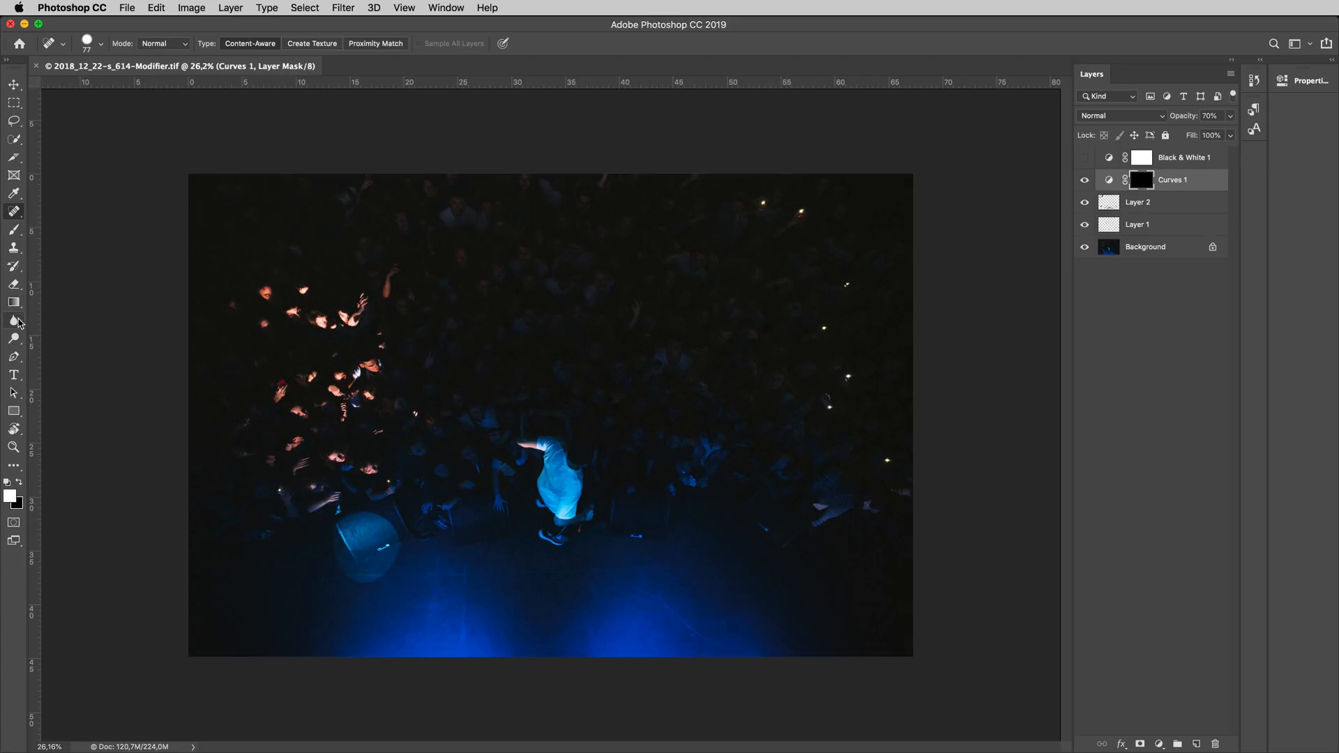
click(14, 248)
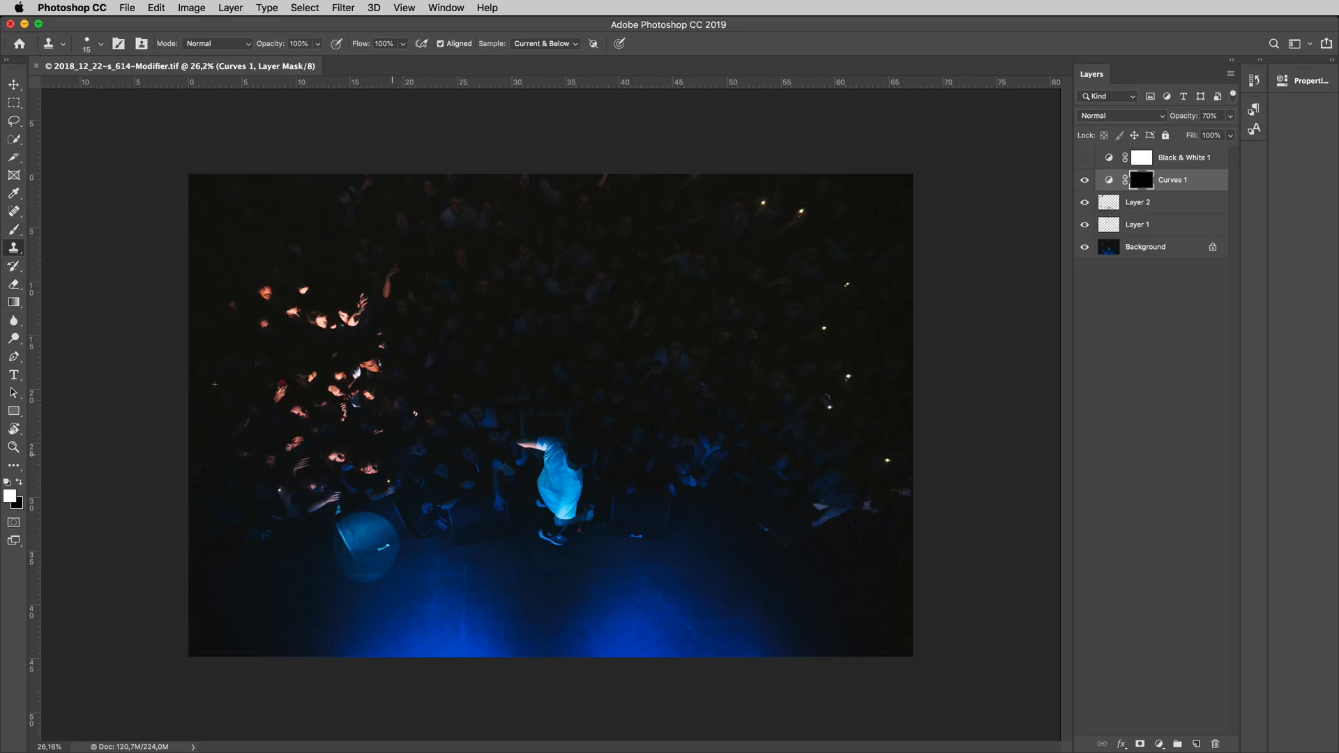